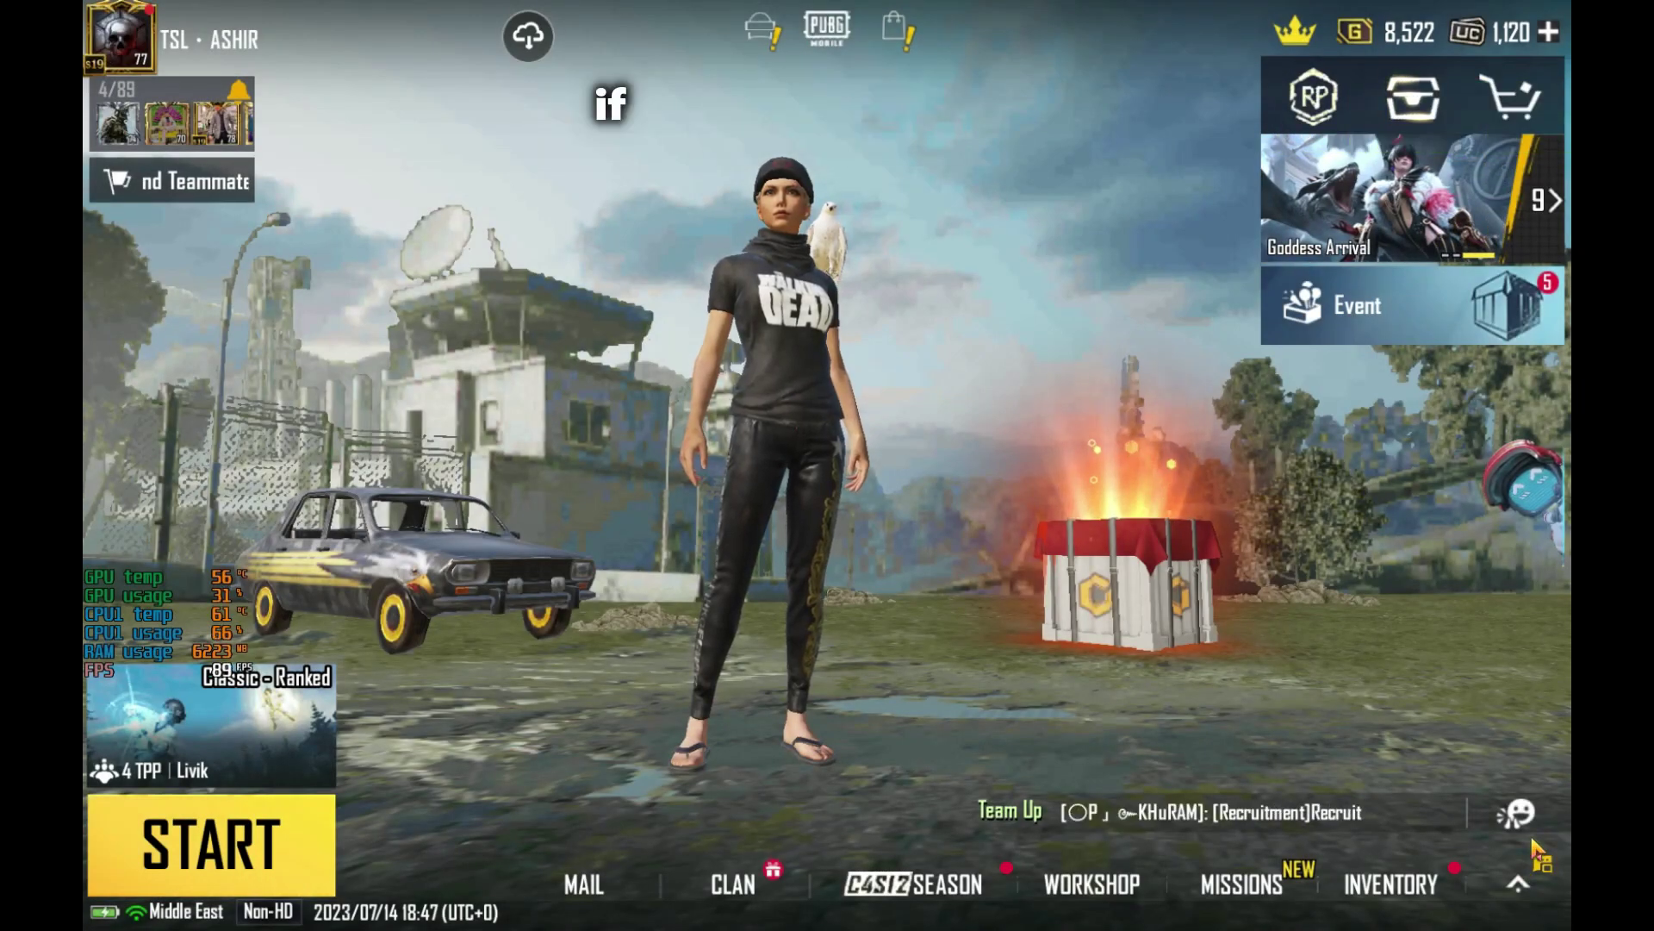
# Toggle the lobby emote button until the Companion/Character emote panel is showing
pyautogui.click(1518, 815)
pyautogui.click(1522, 812)
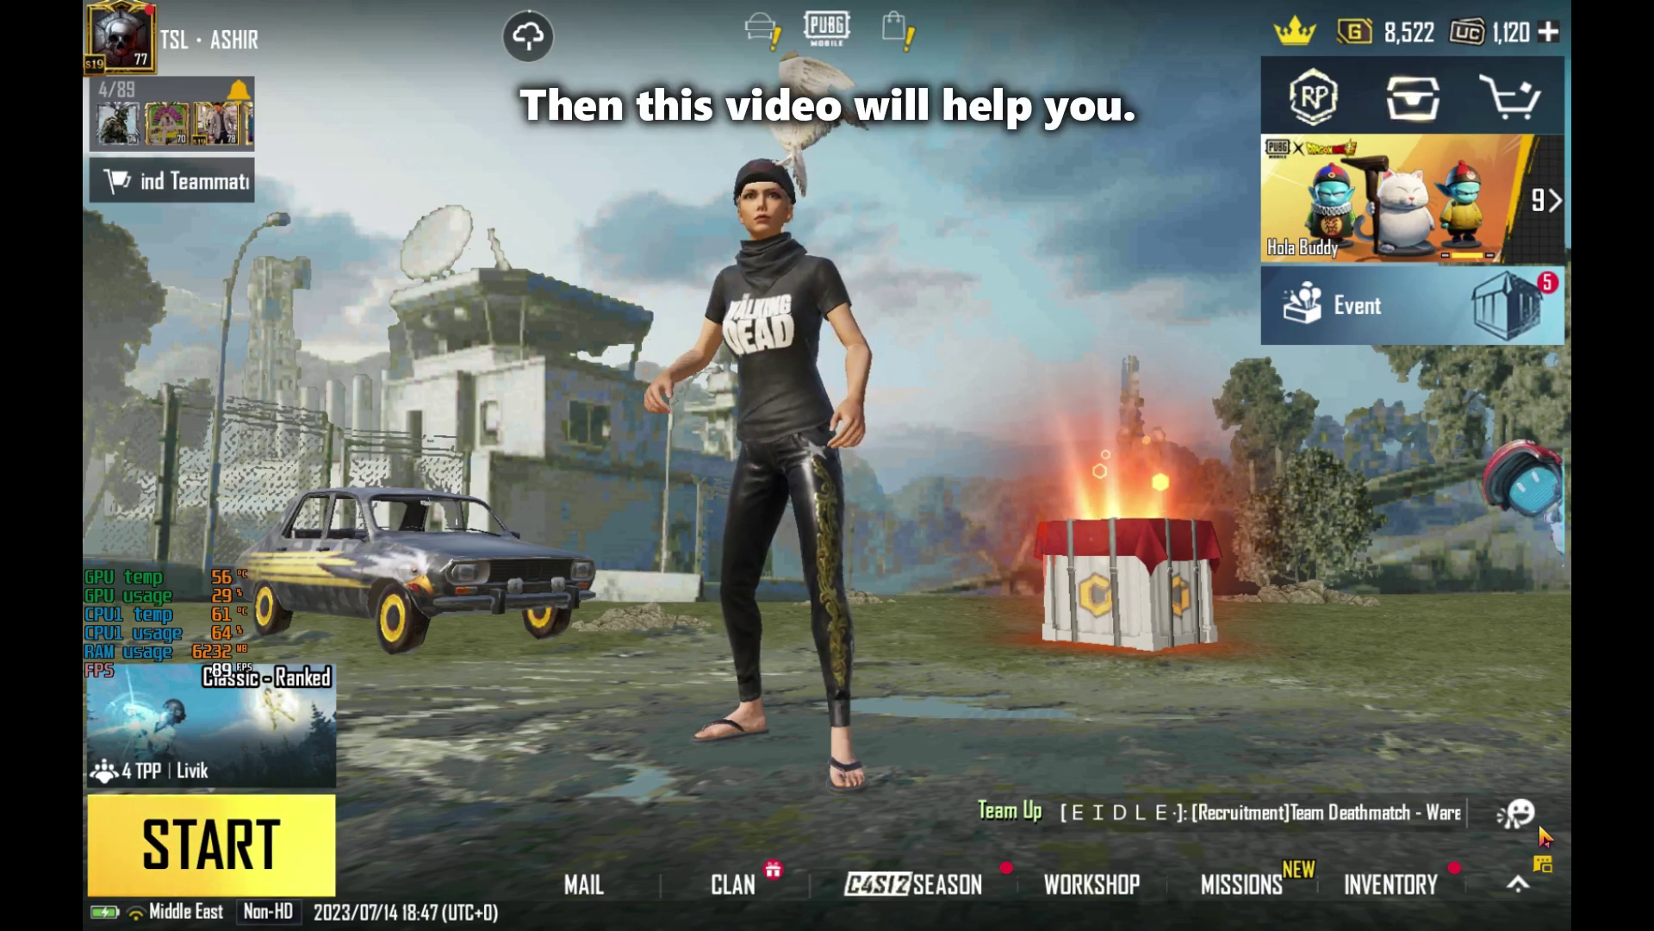
pyautogui.click(1542, 831)
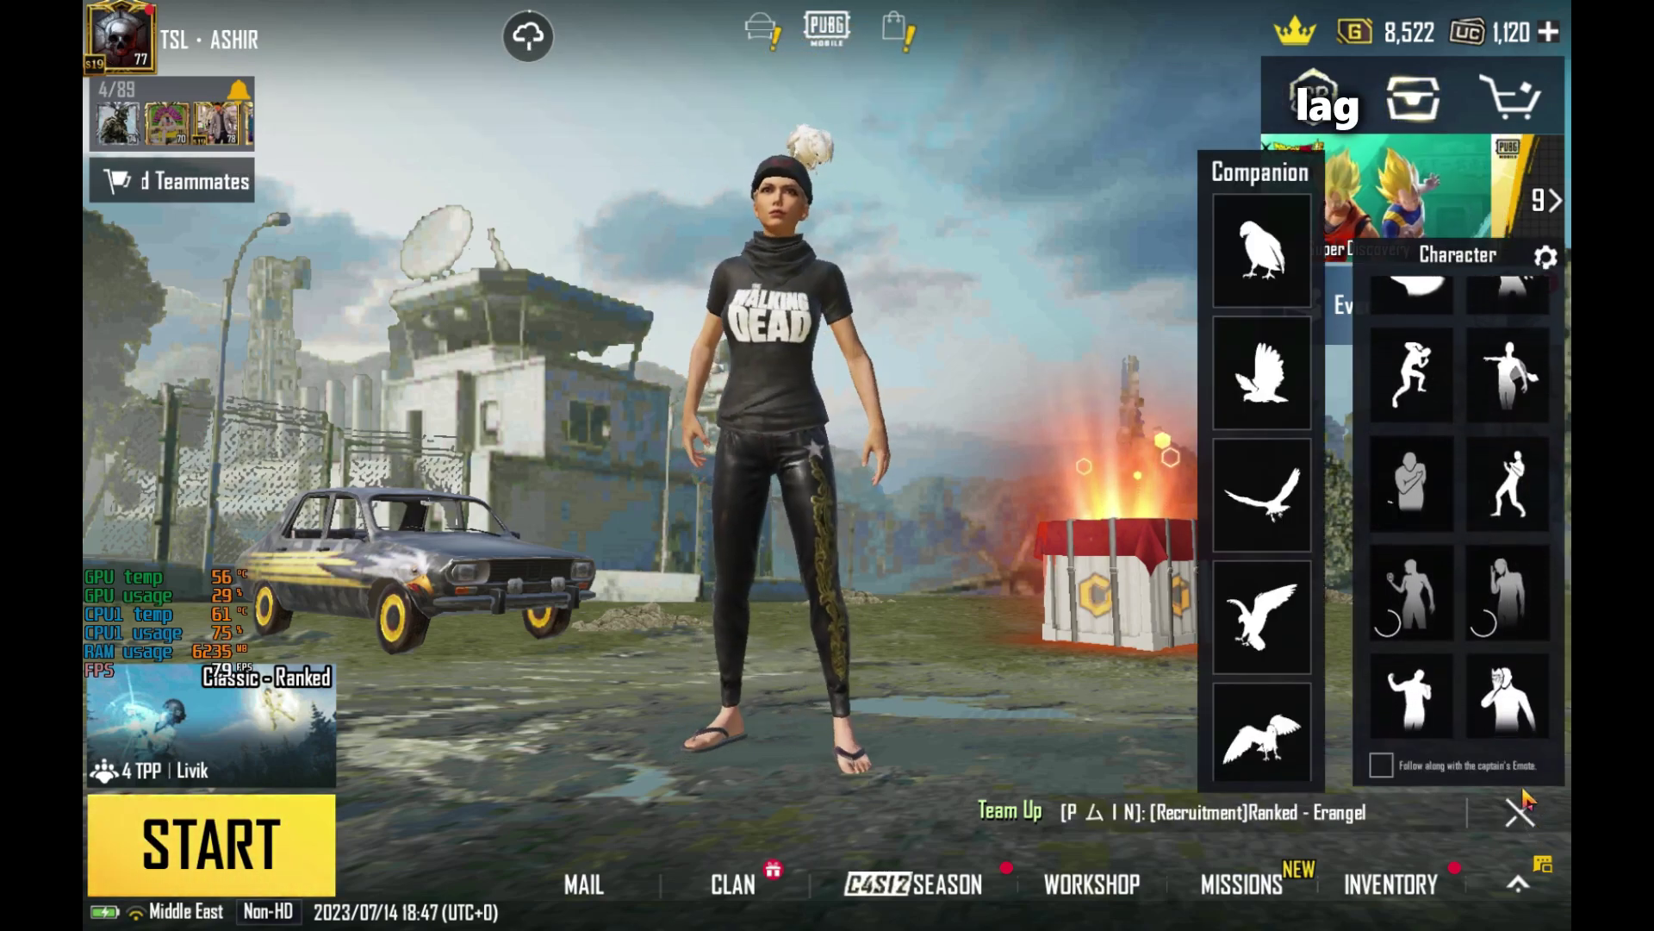
pyautogui.click(1522, 807)
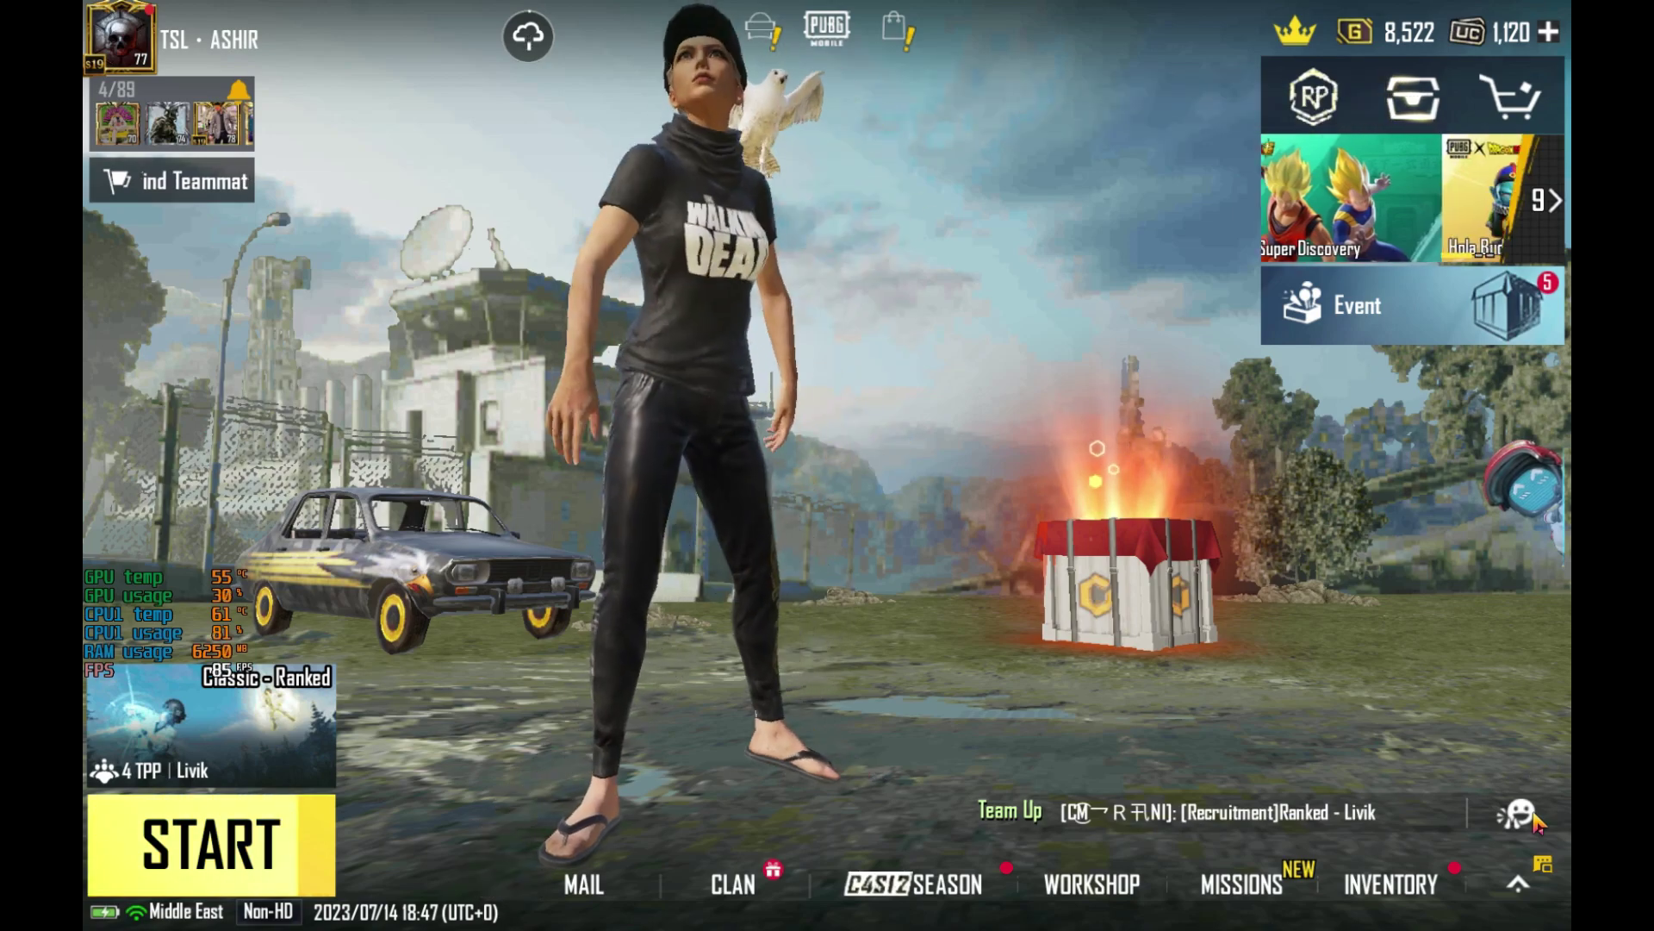
pyautogui.click(1523, 813)
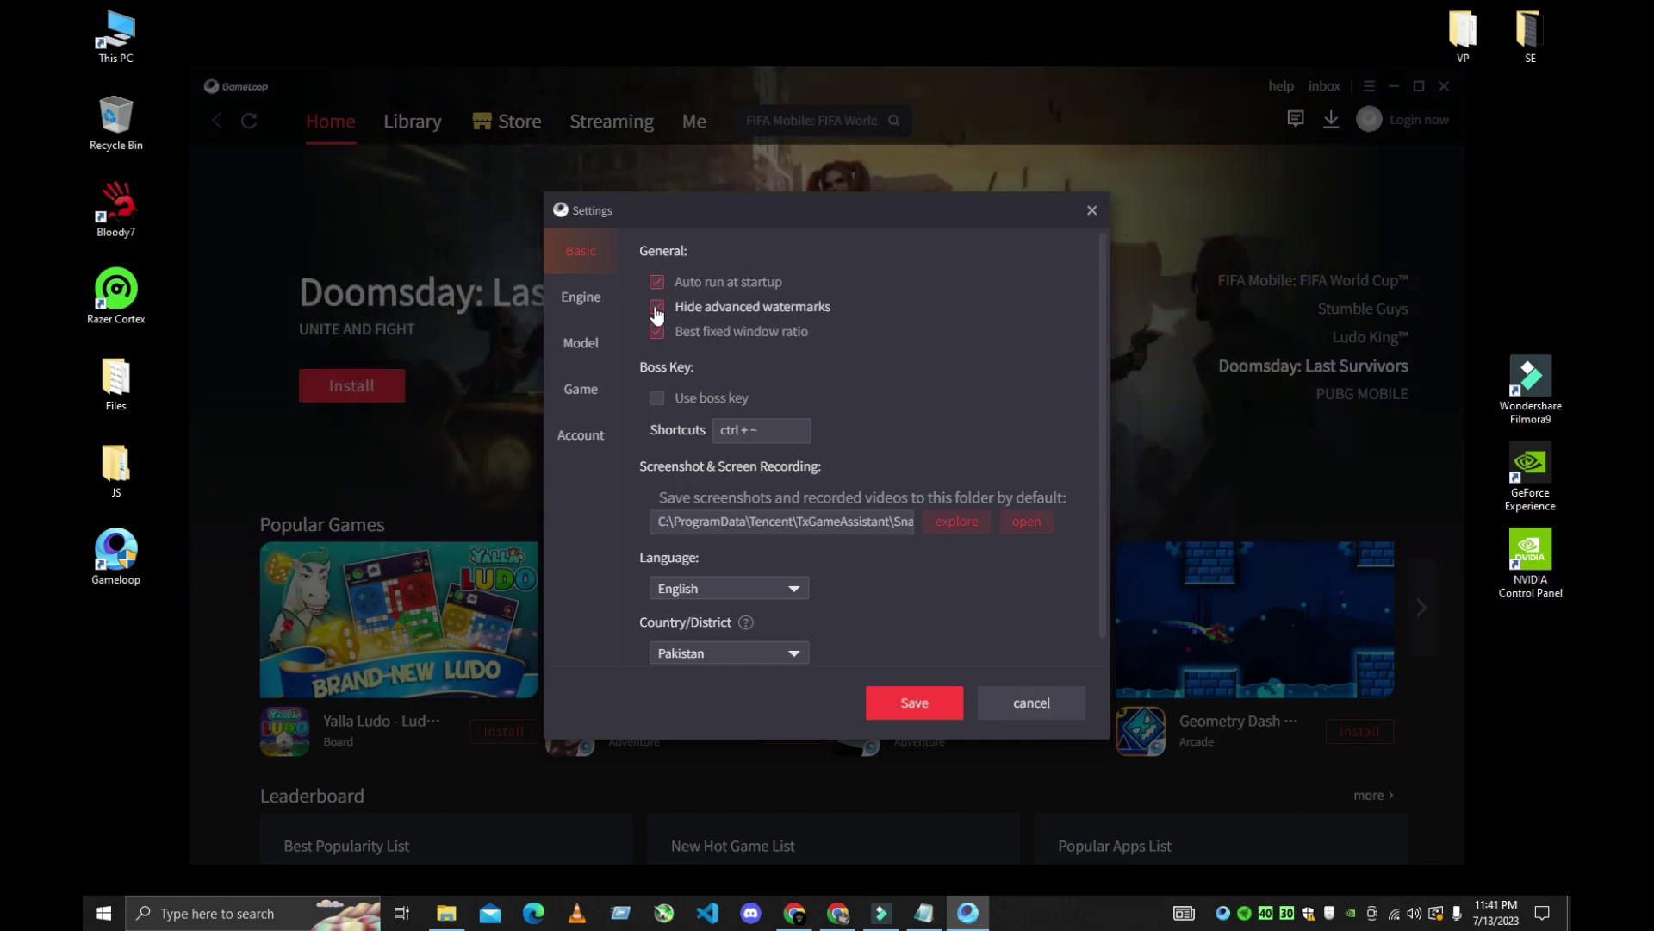
# Switch the Gameloop Settings dialog to the Engine page with its rendering options
pyautogui.click(581, 297)
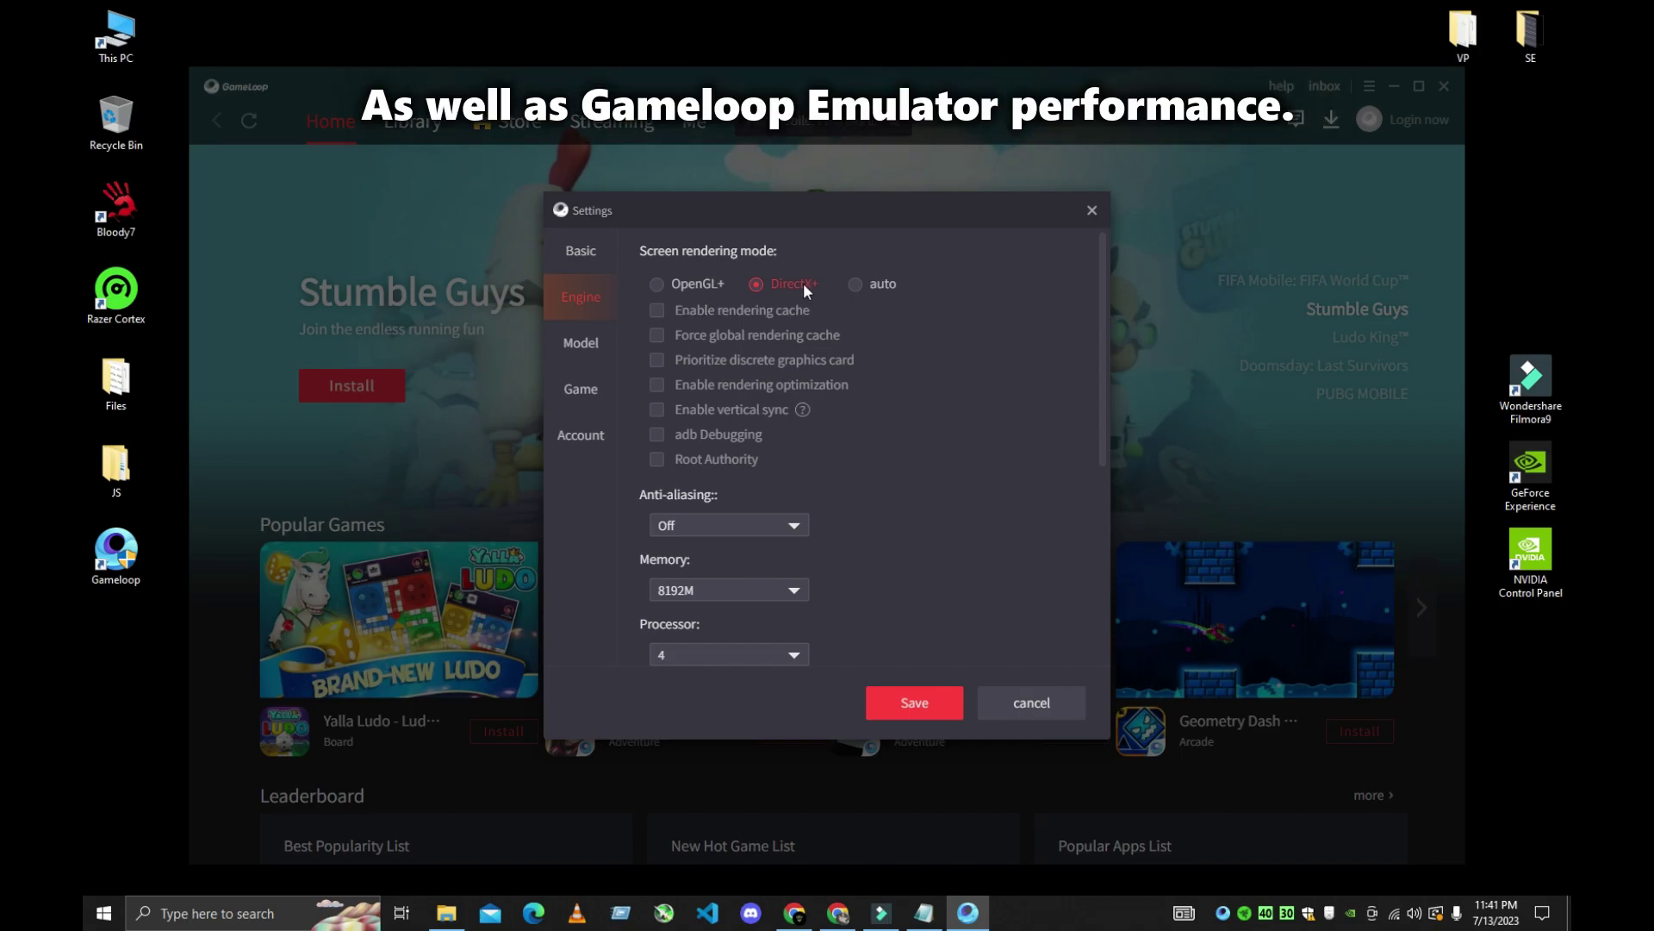
# Tick rendering cache, forced global cache, discrete GPU priority, rendering optimization and vertical sync
pyautogui.click(657, 283)
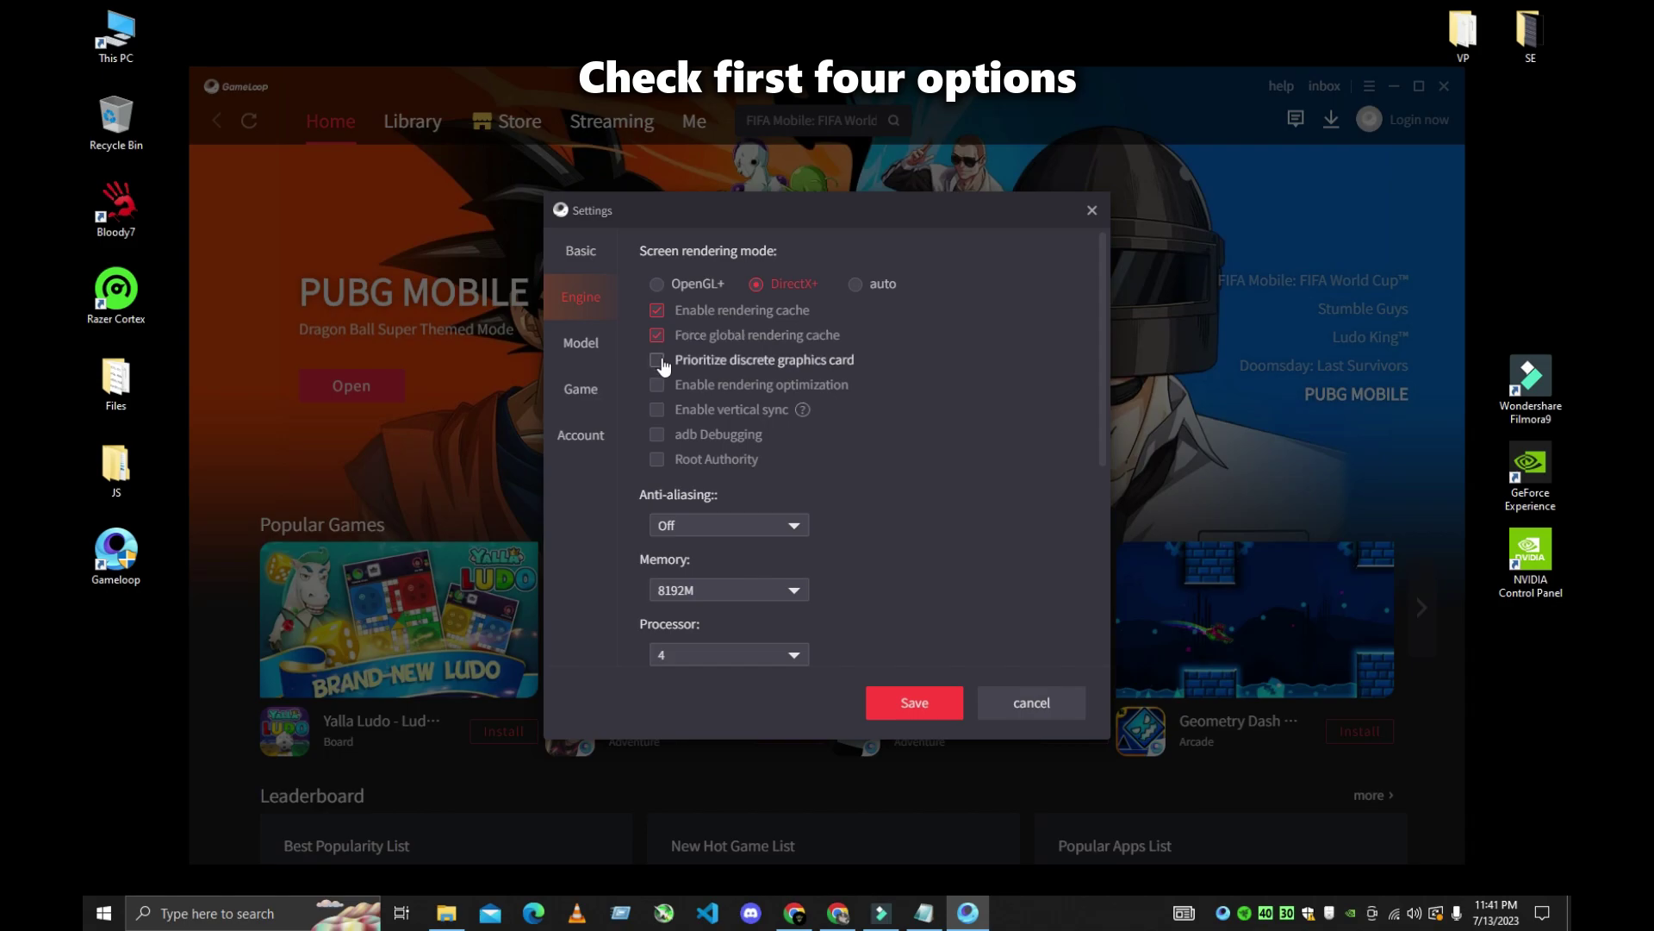
pyautogui.click(658, 359)
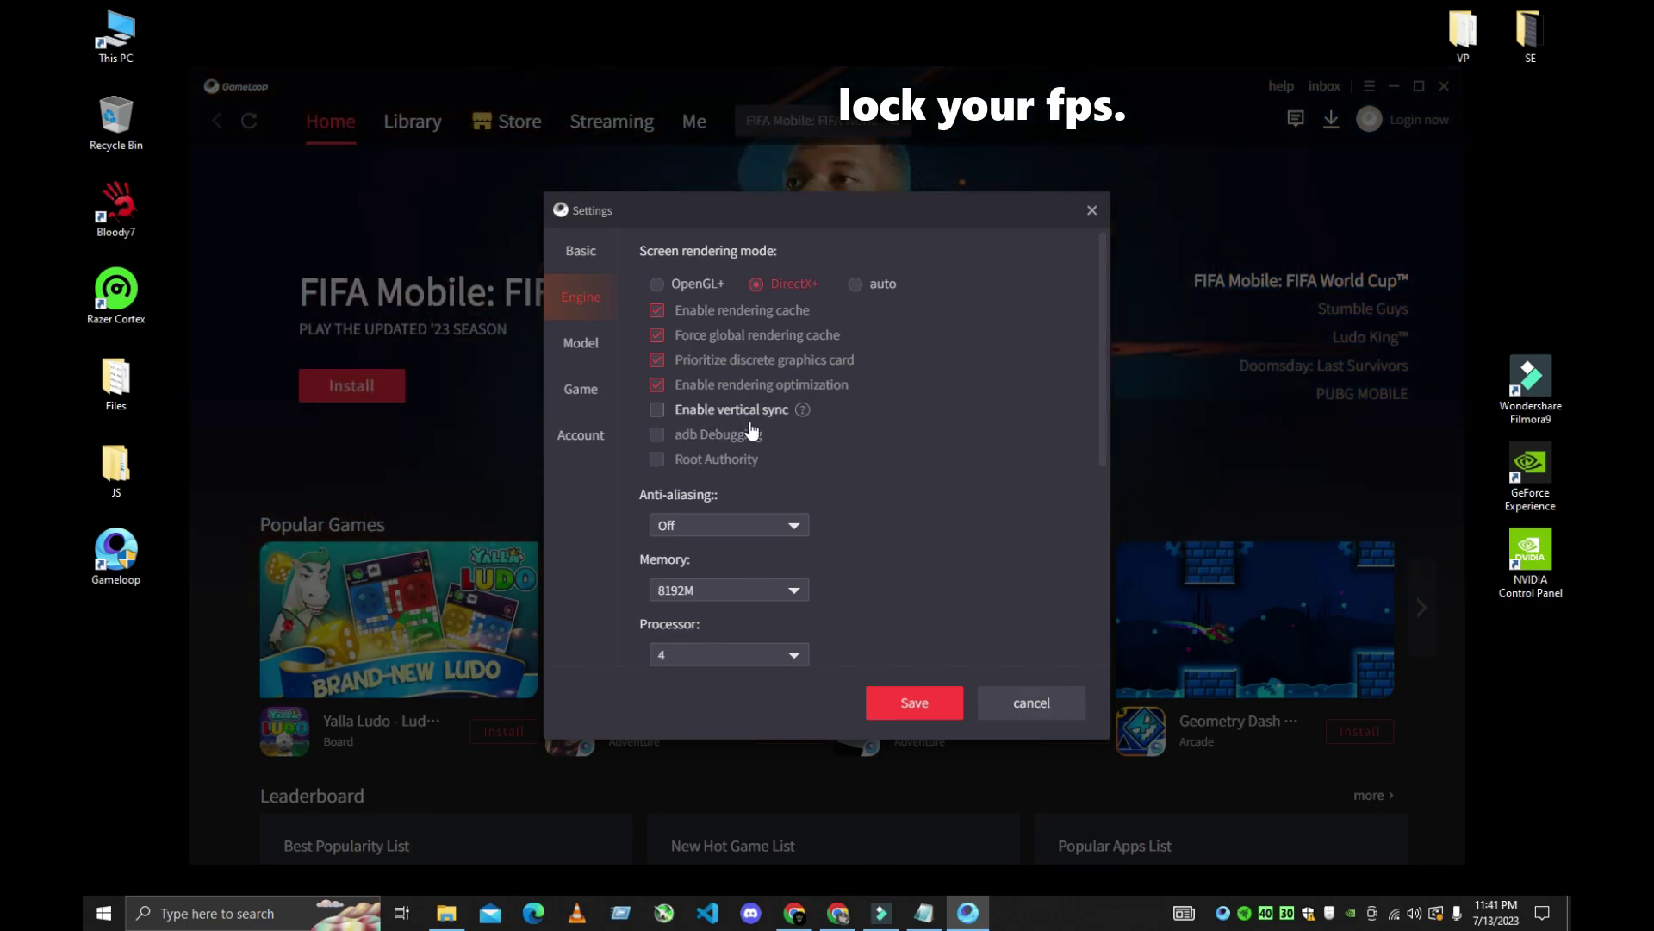
pyautogui.click(658, 410)
pyautogui.scroll(-3, 776, 427)
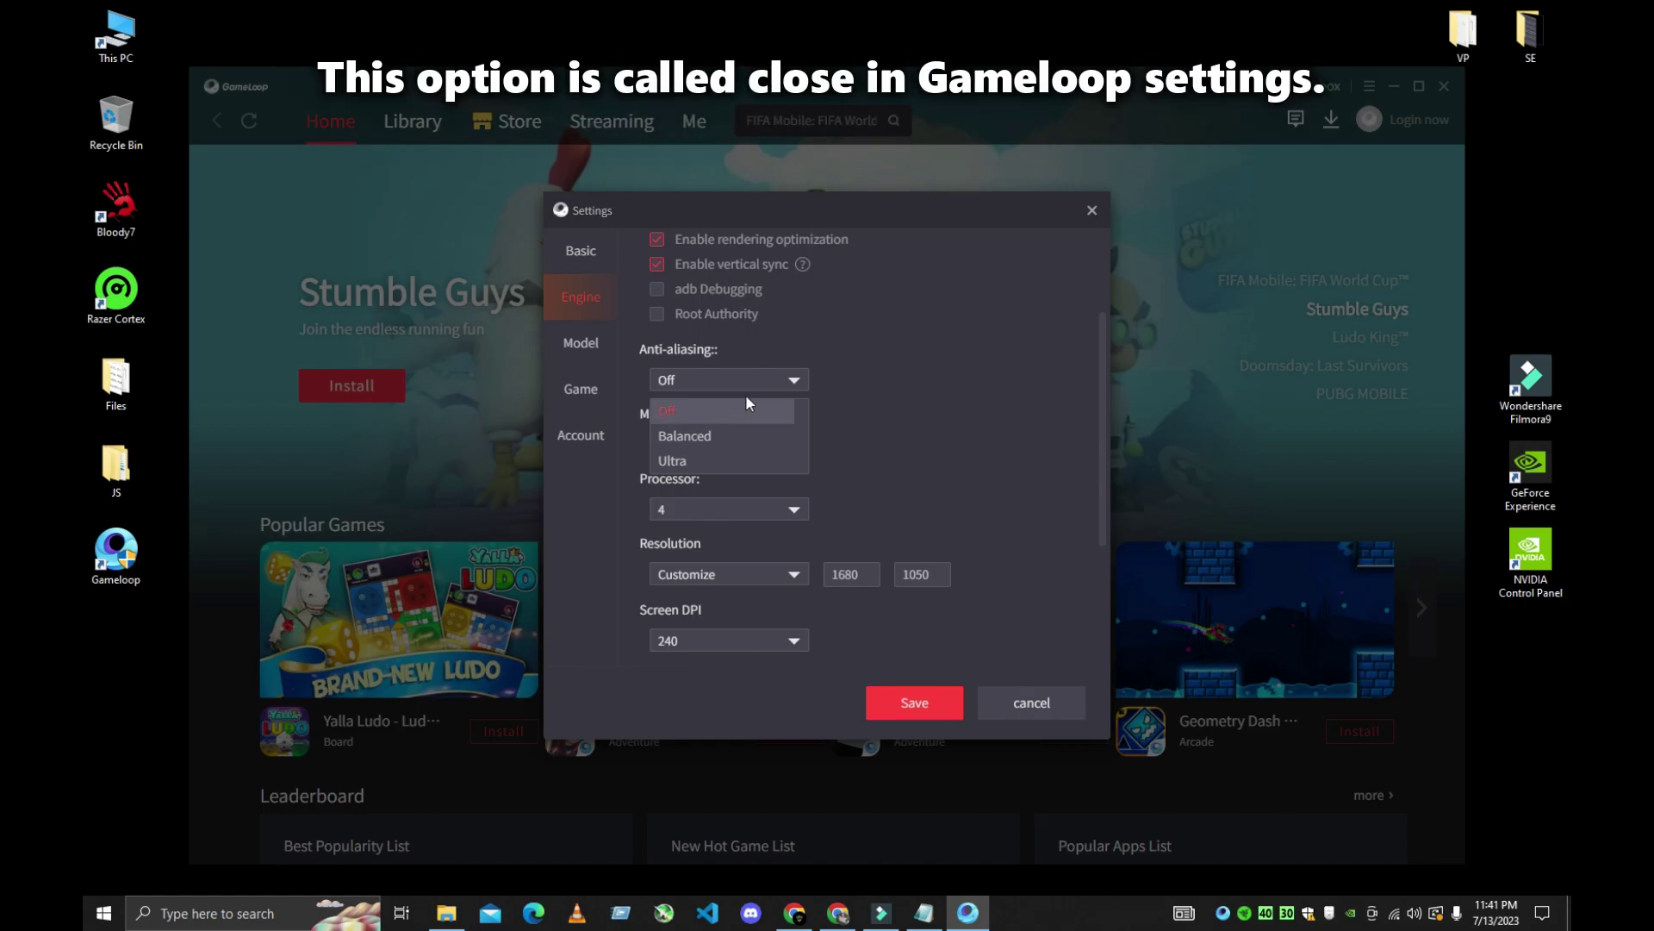
pyautogui.click(718, 406)
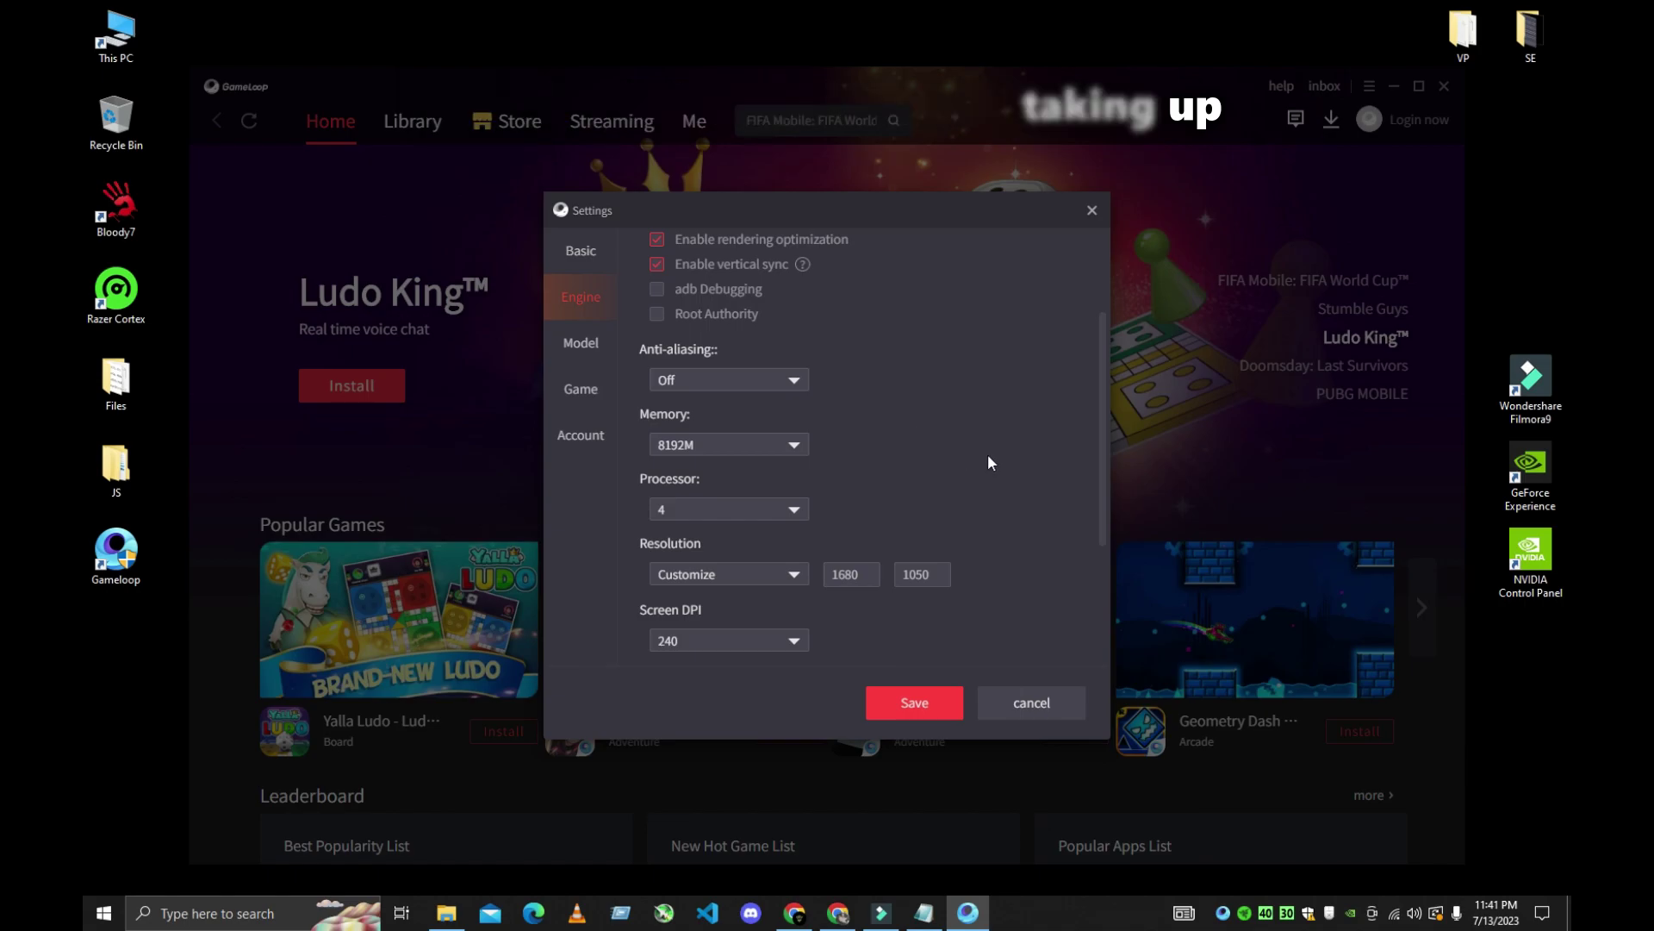
pyautogui.click(731, 381)
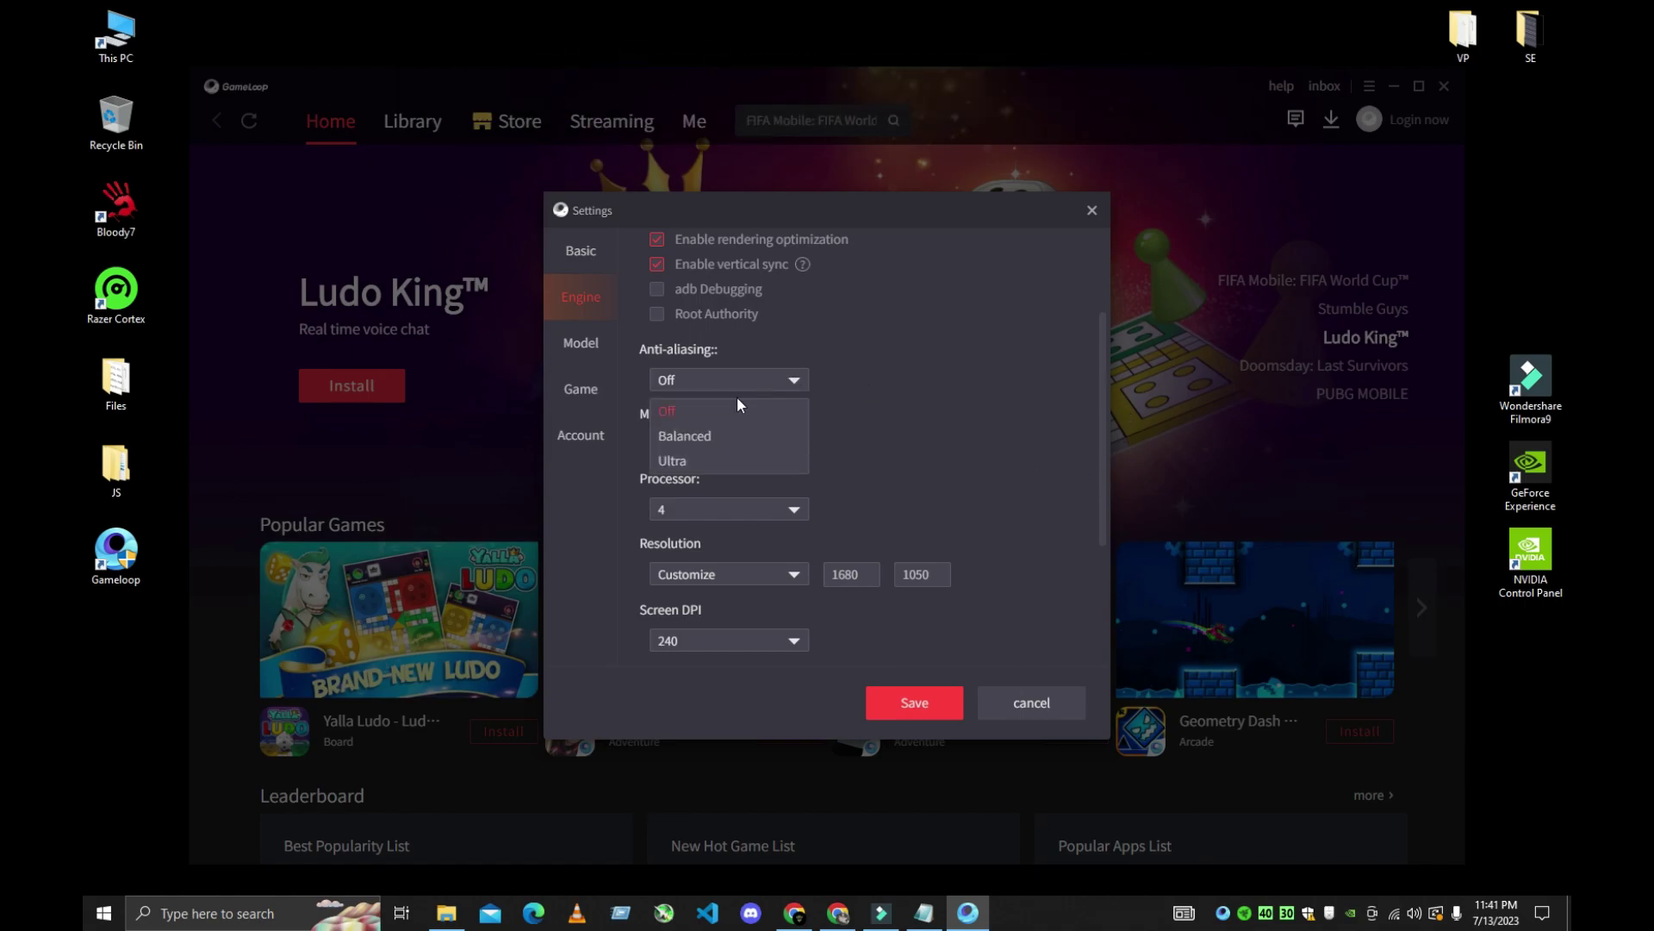
pyautogui.click(803, 448)
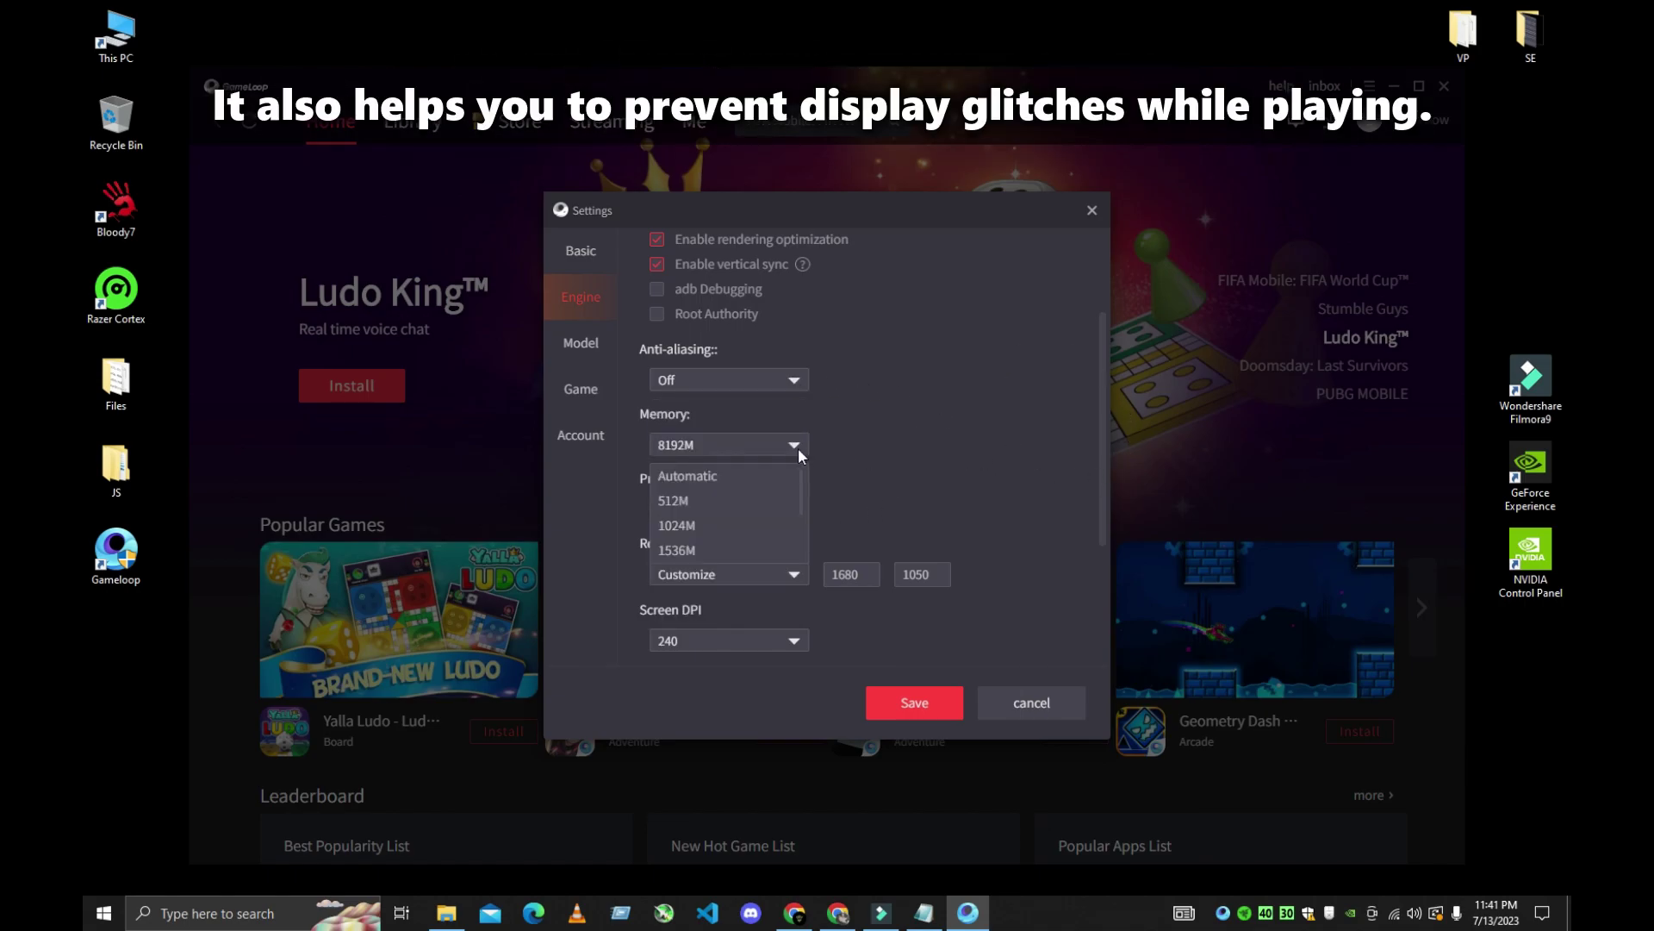
pyautogui.click(776, 432)
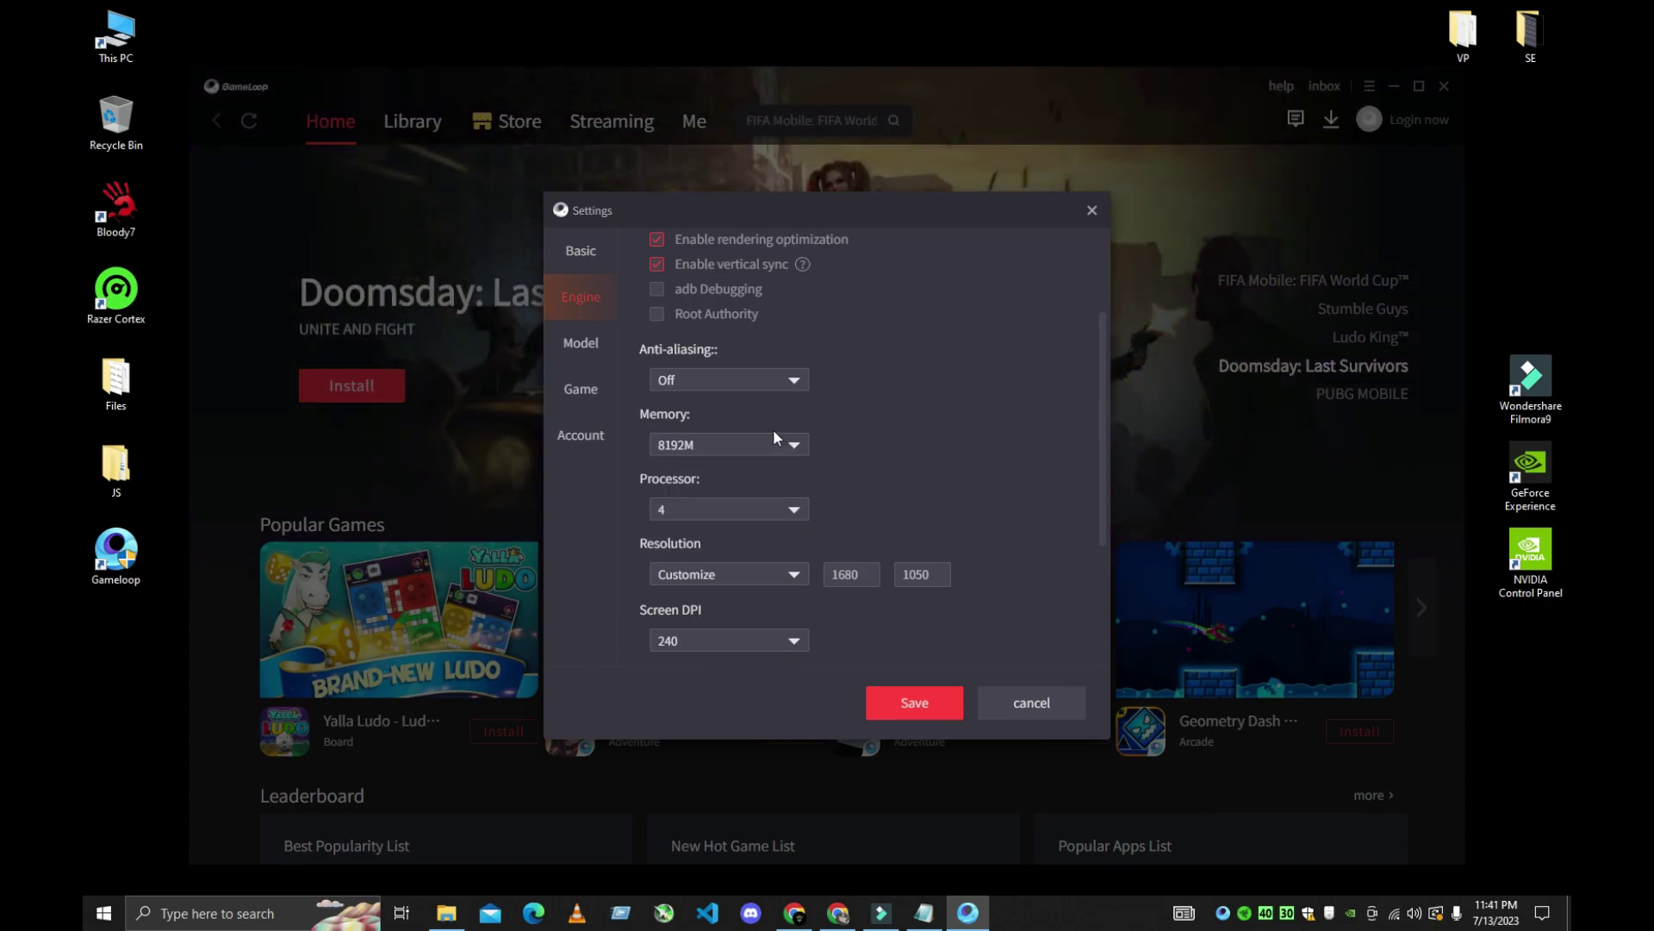
pyautogui.click(804, 441)
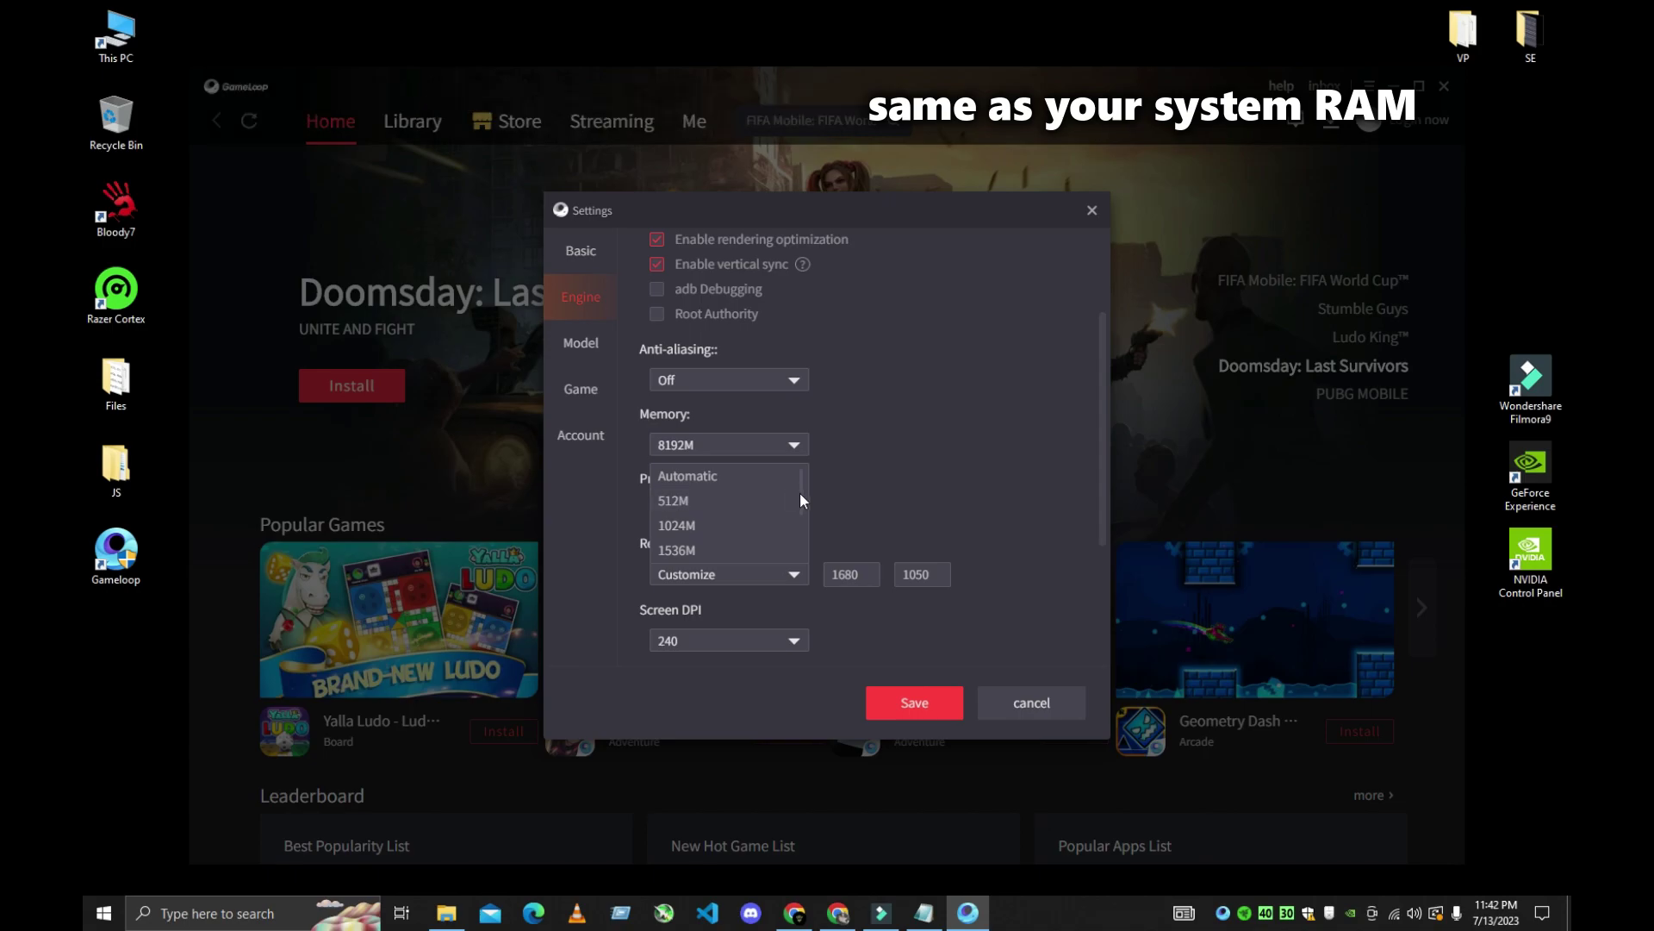
pyautogui.moveTo(799, 492); pyautogui.dragTo(797, 560)
pyautogui.click(691, 554)
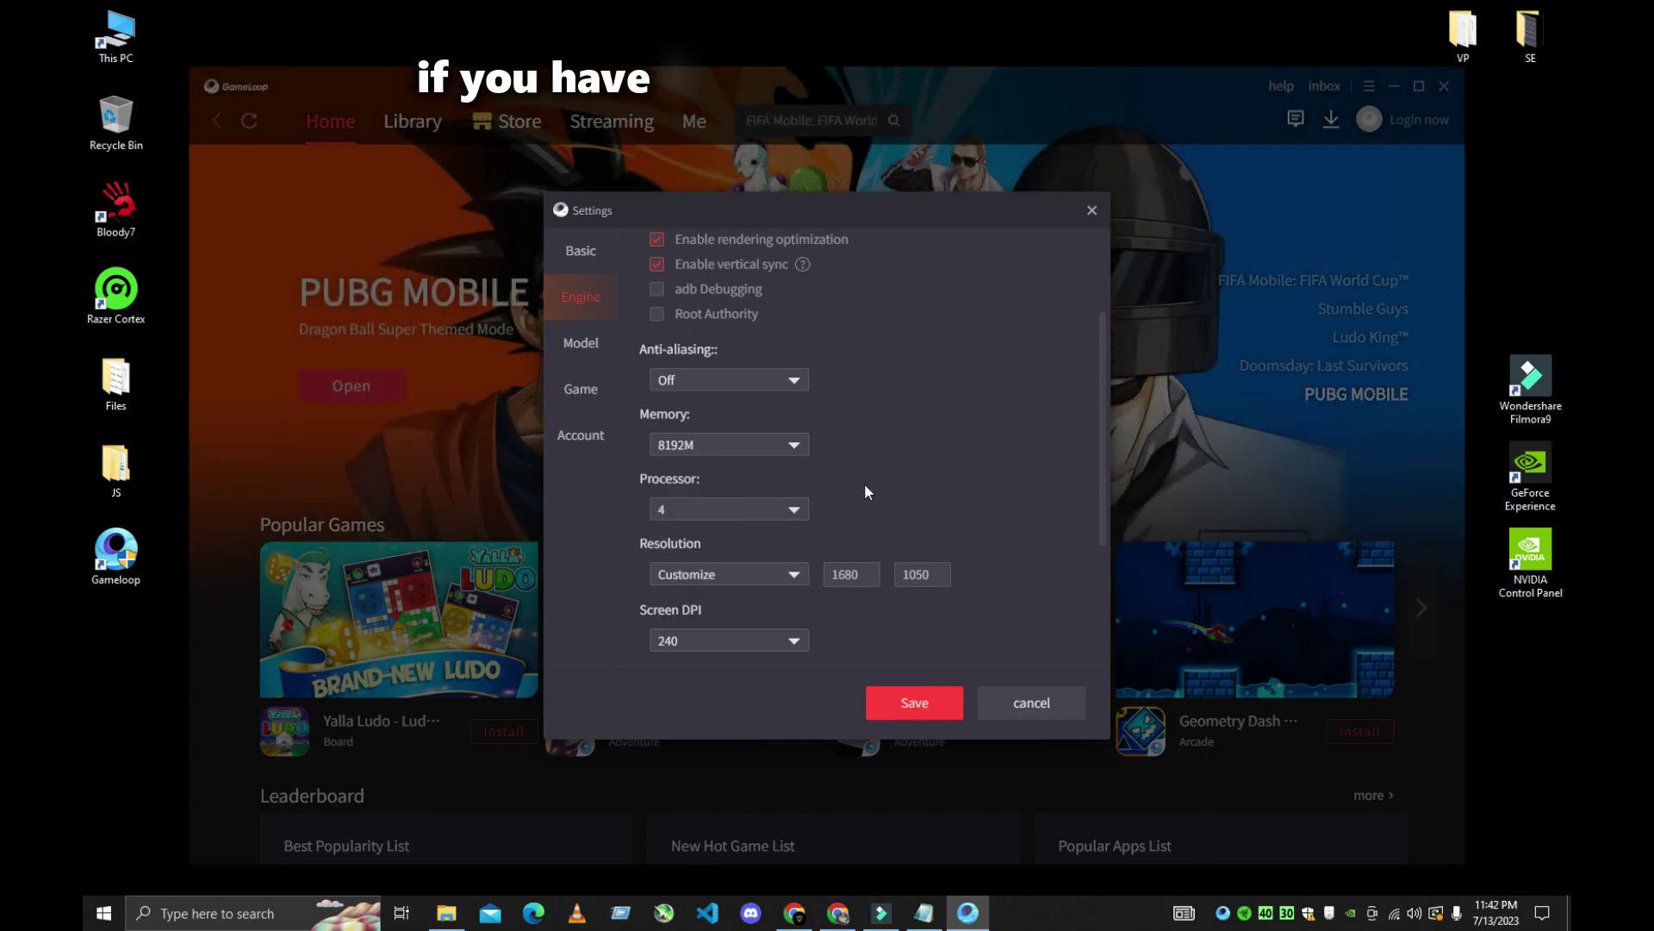
pyautogui.click(795, 448)
pyautogui.click(802, 541)
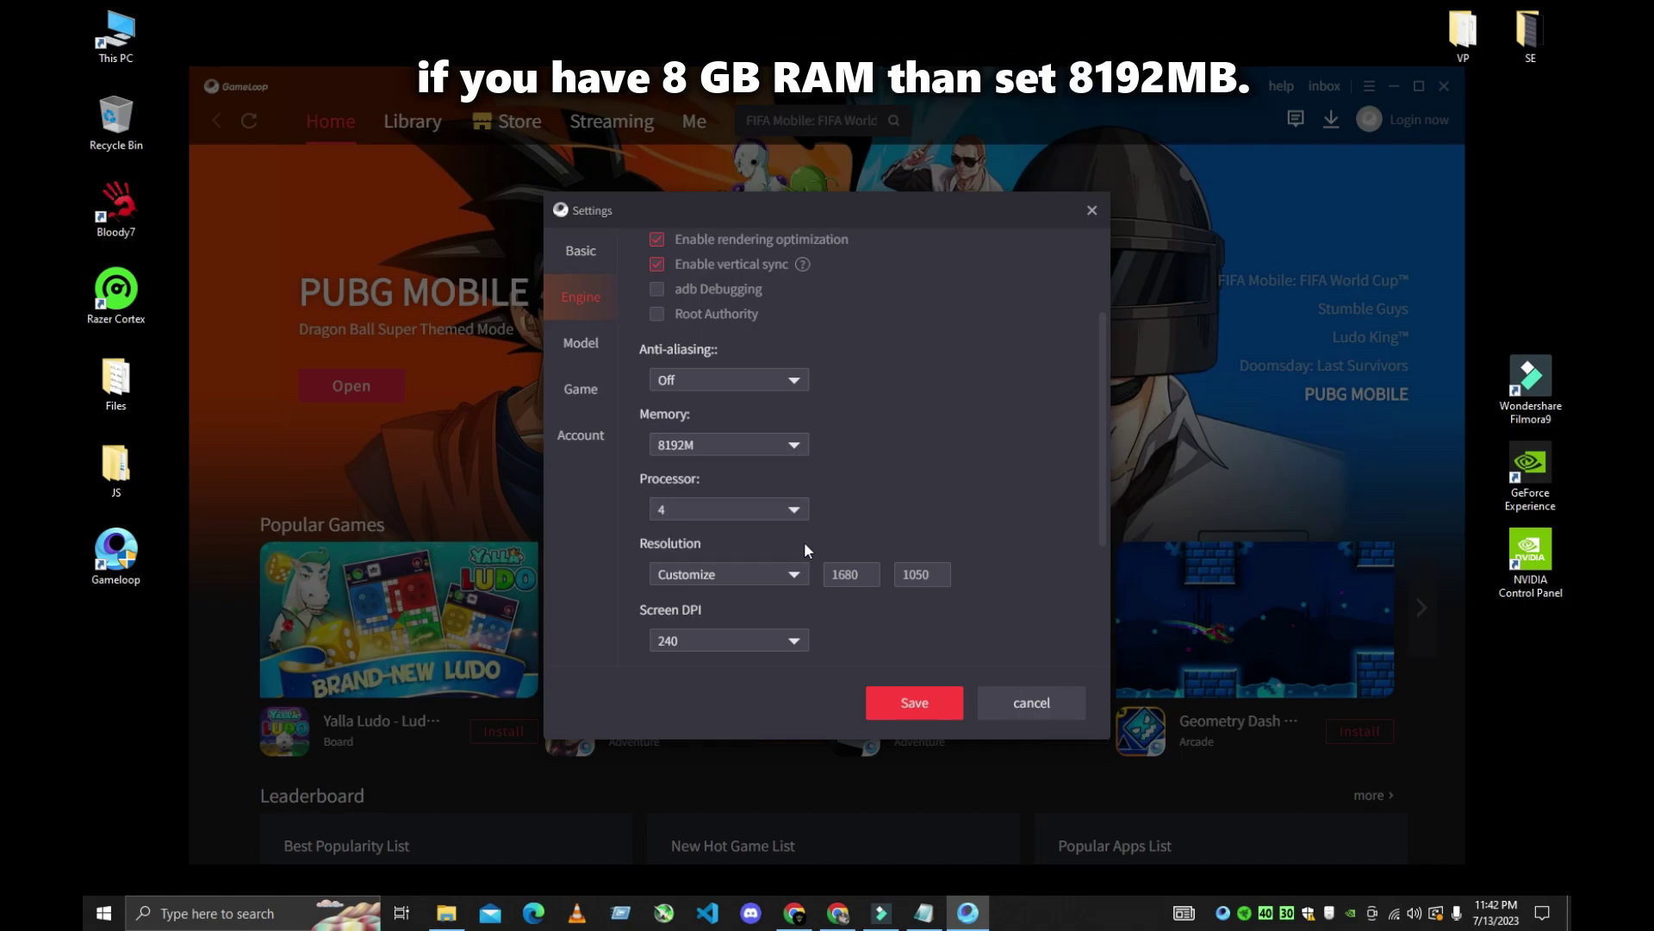
pyautogui.click(787, 450)
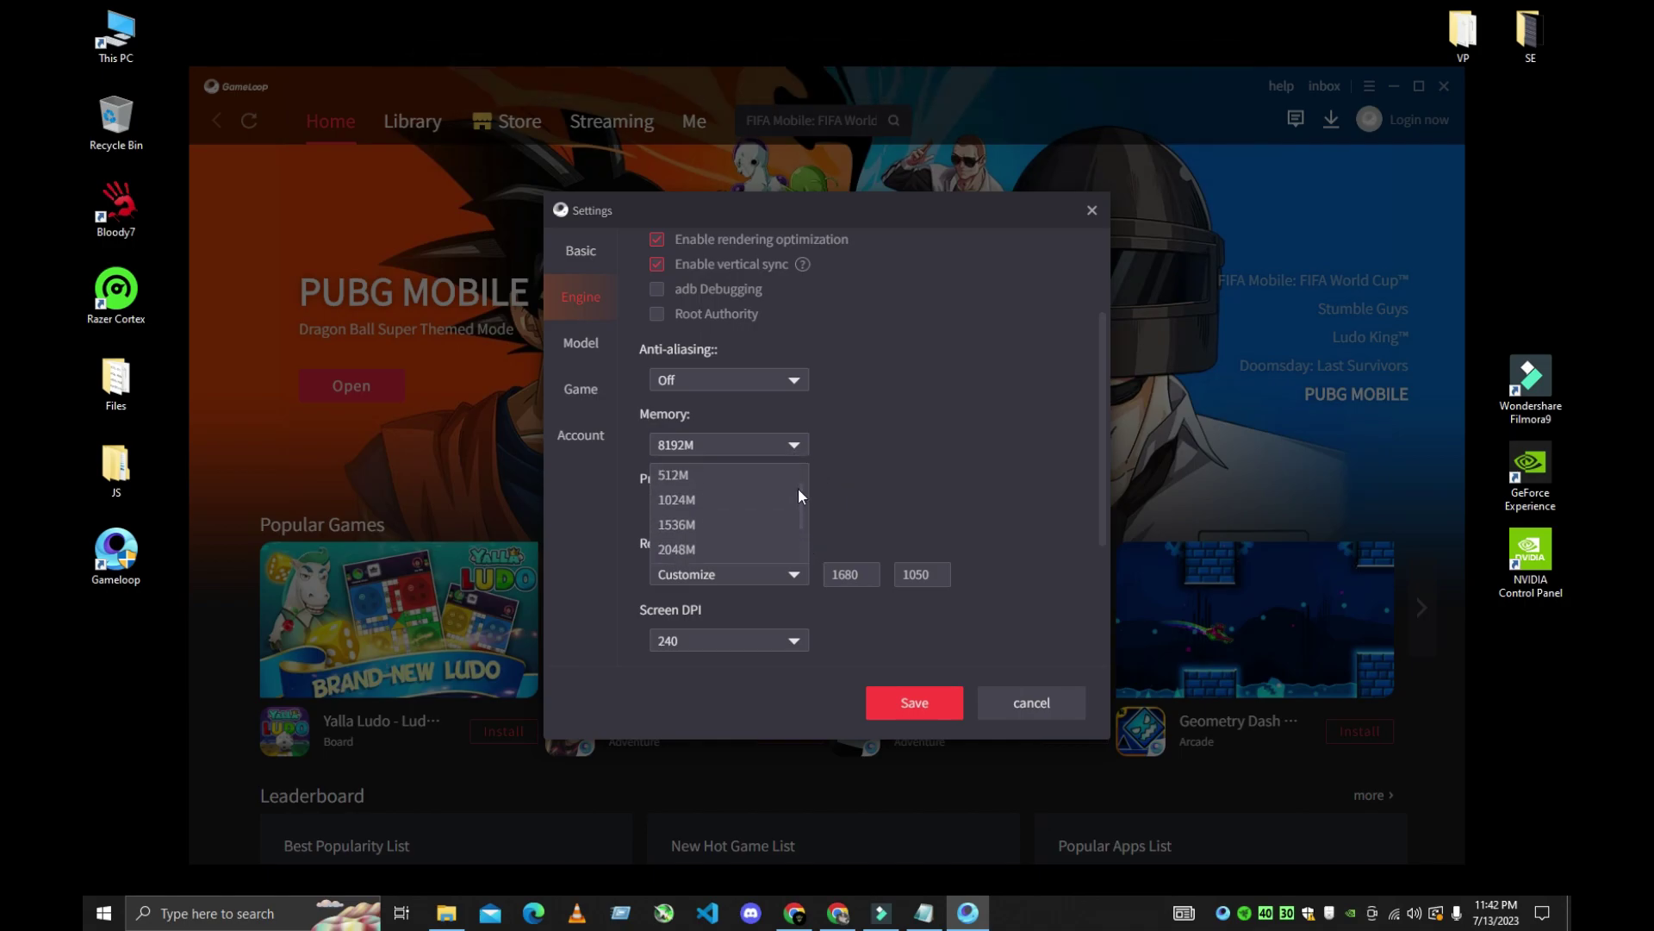
pyautogui.scroll(3, 776, 478)
# Set Memory to Automatic and leave Processor at 4 cores for the moment
pyautogui.click(723, 473)
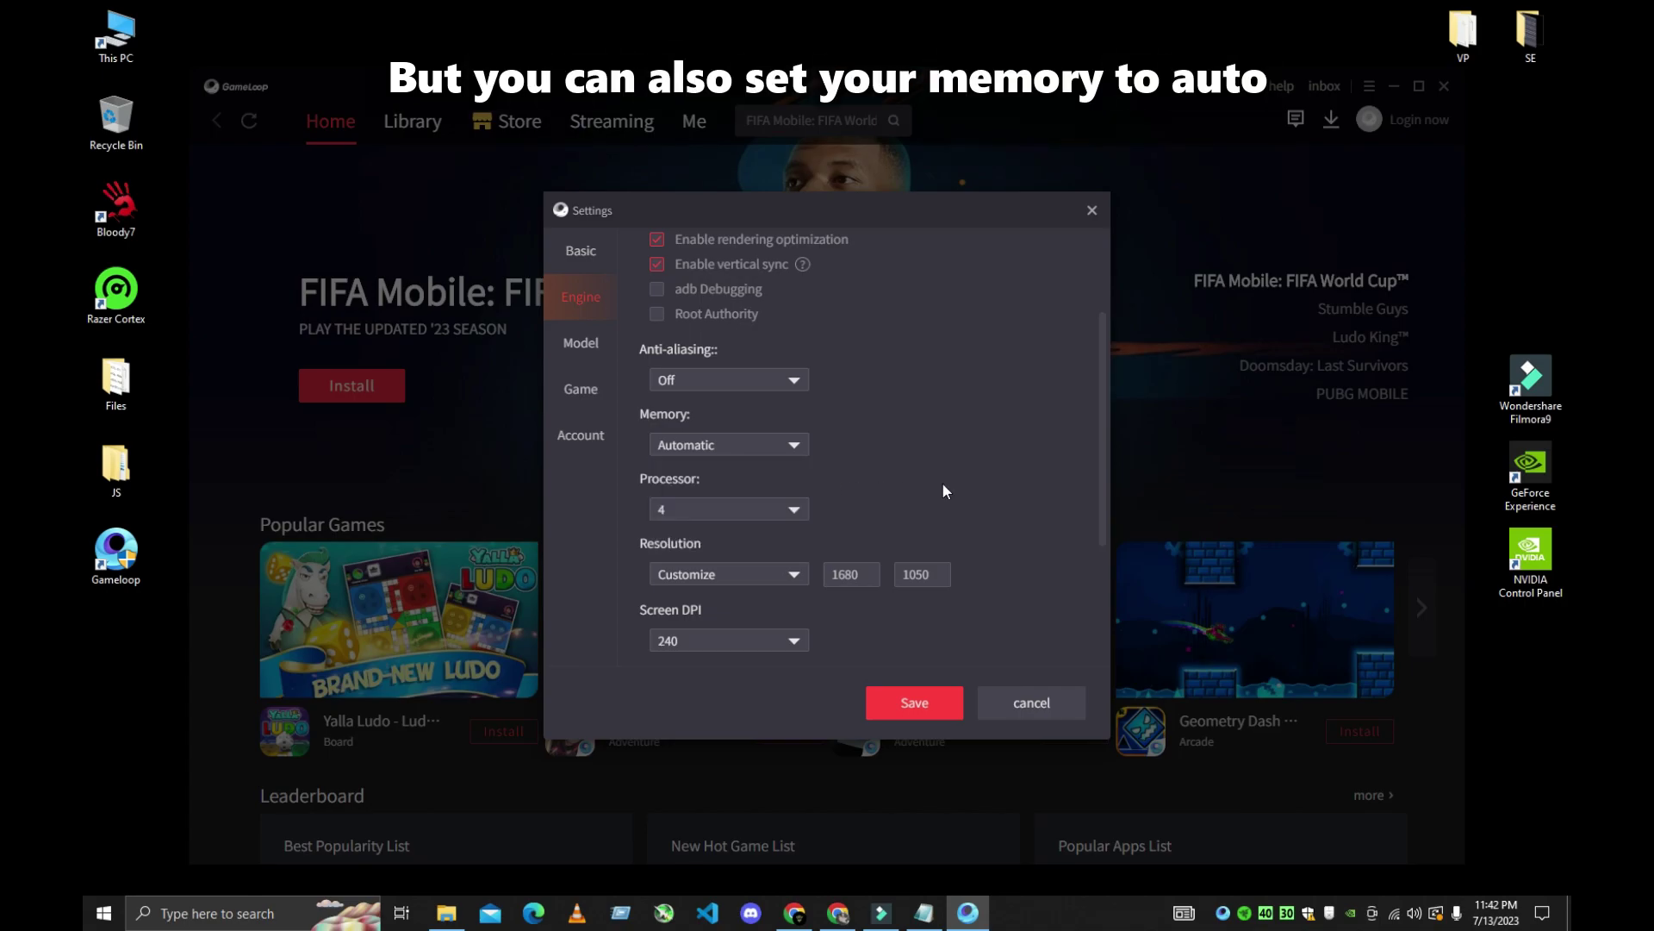
pyautogui.click(795, 508)
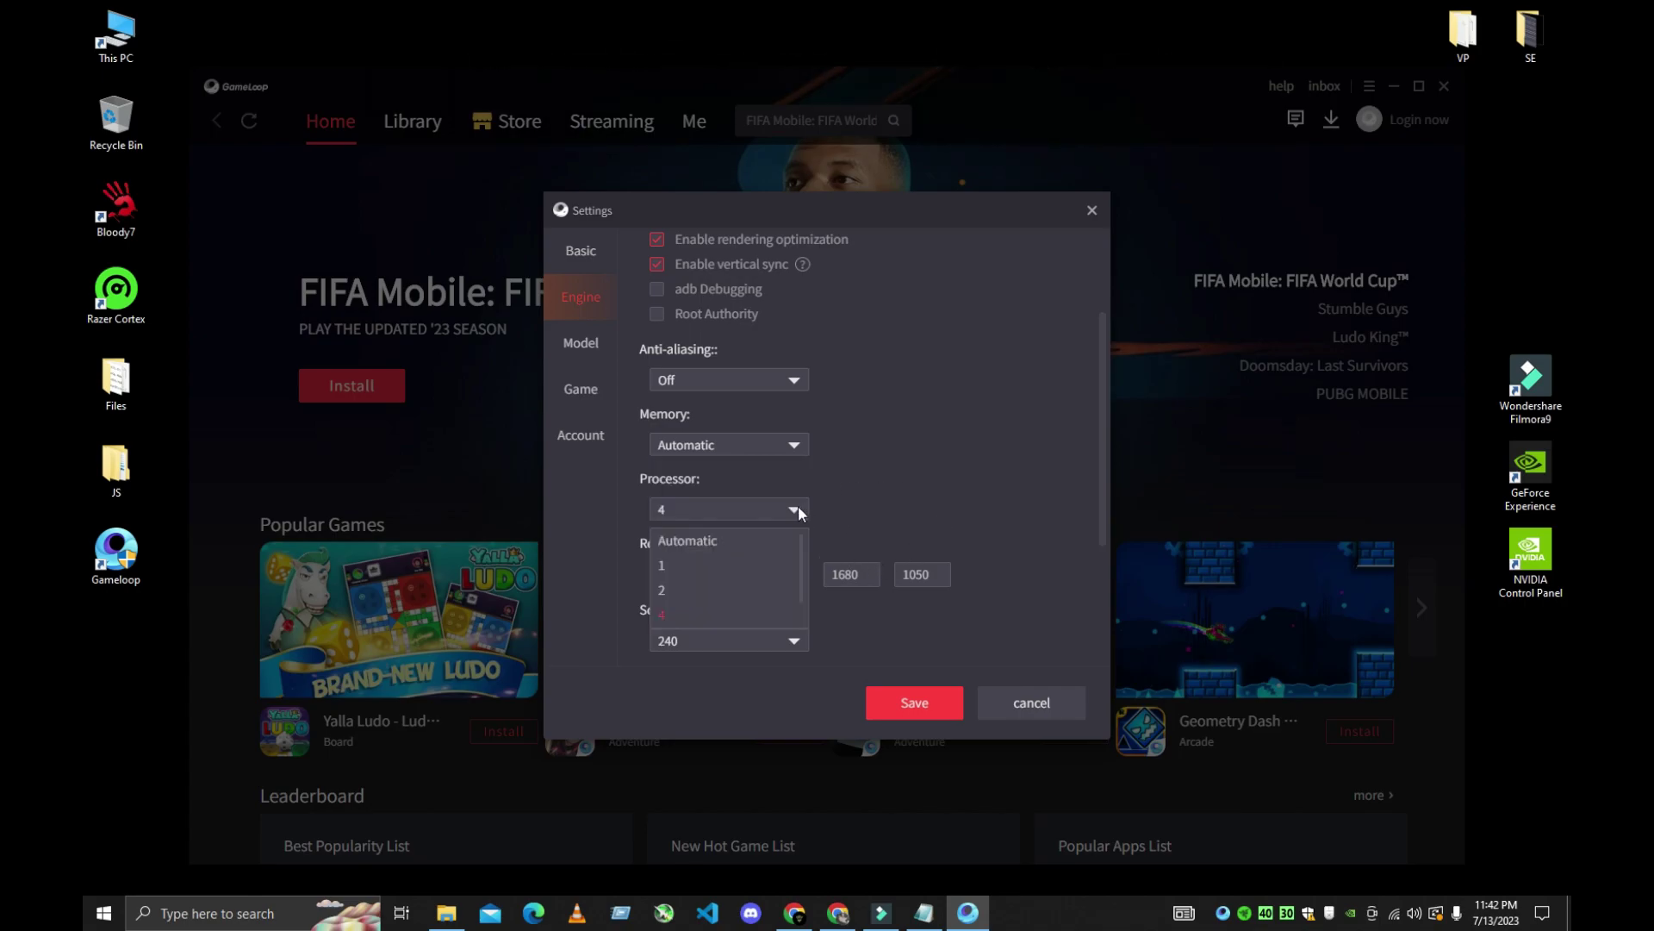
pyautogui.scroll(-1, 801, 568)
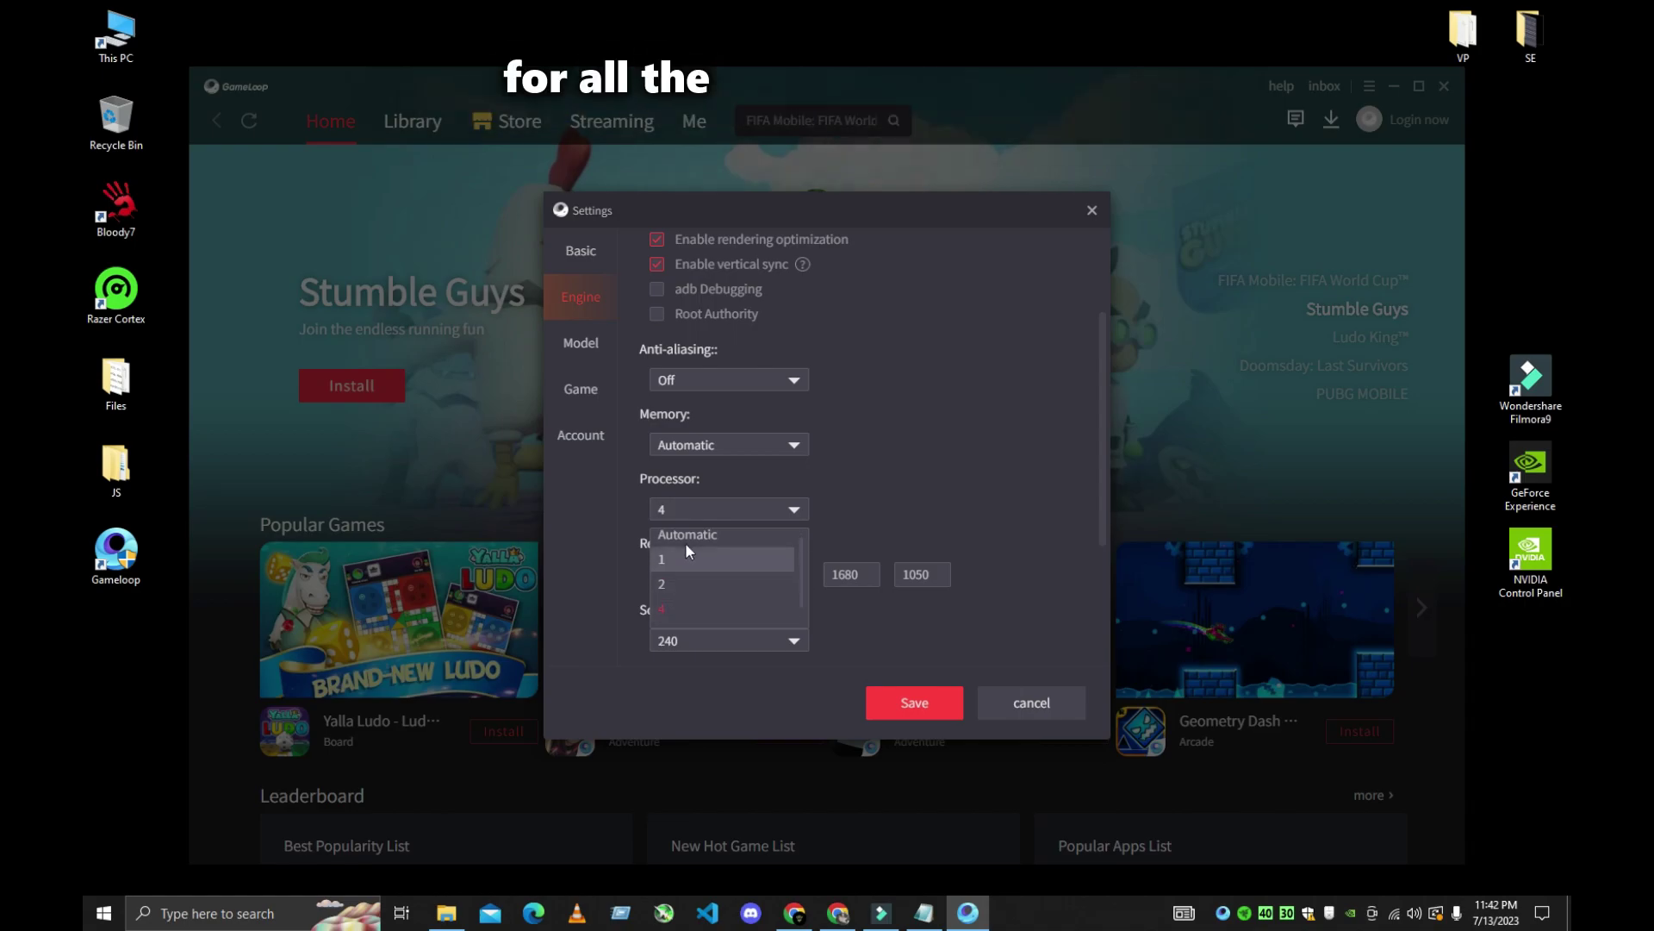
pyautogui.click(668, 508)
pyautogui.rightClick(163, 645)
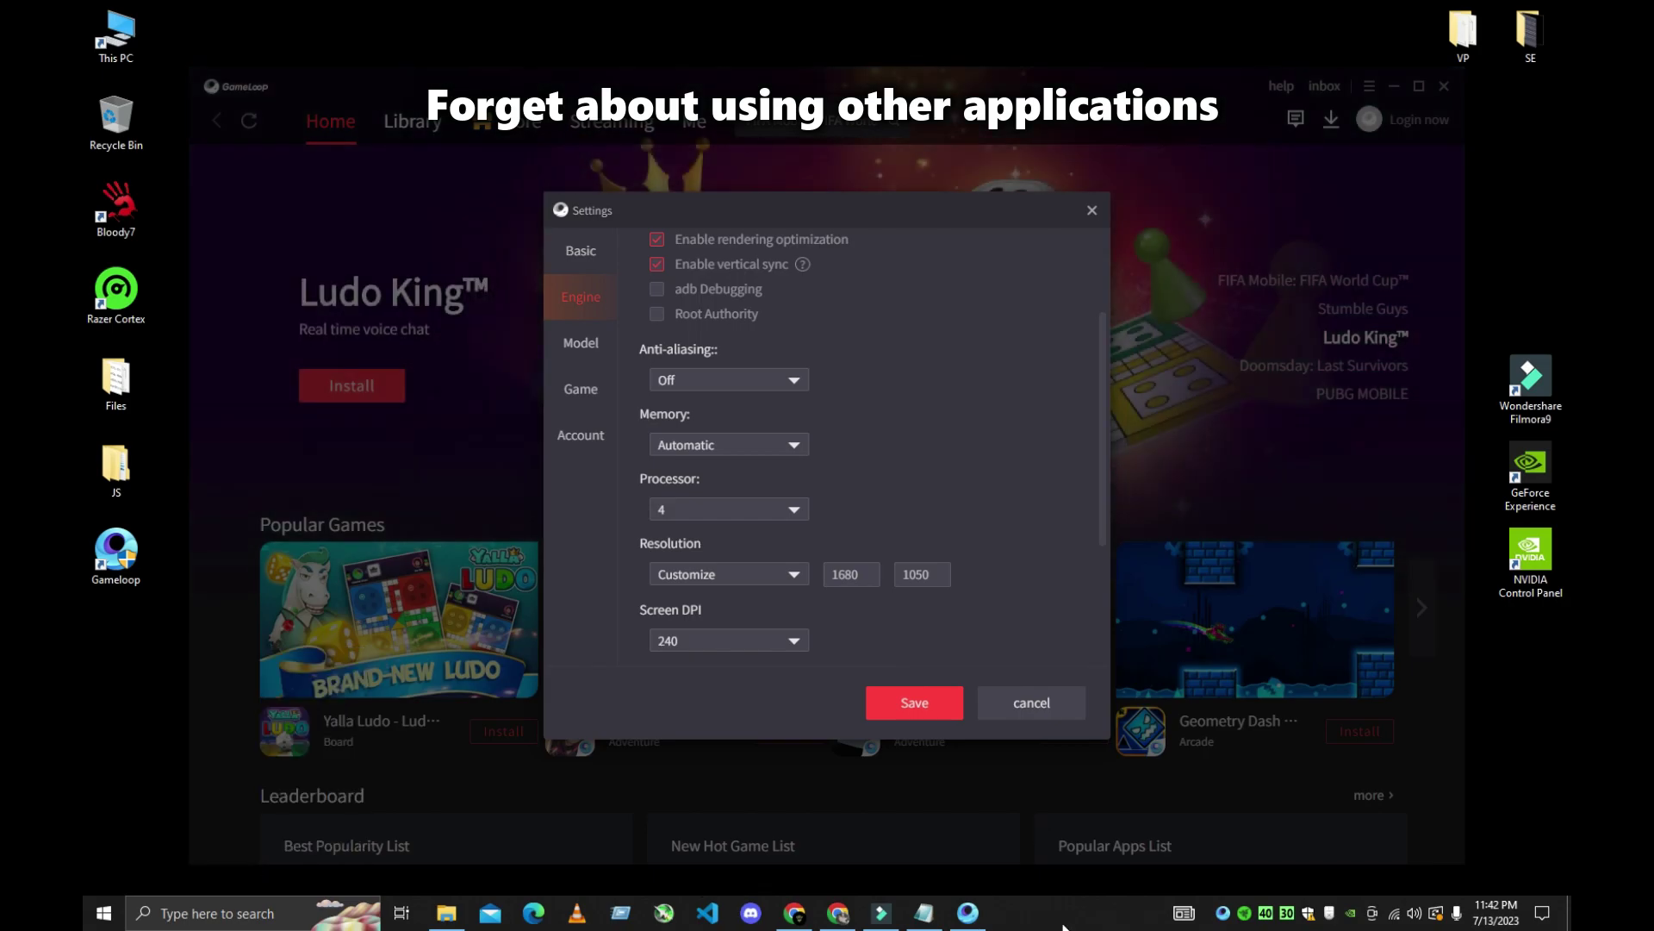
# Check the system's CPU core count in Task Manager's Performance view
pyautogui.rightClick(1064, 913)
pyautogui.click(1107, 837)
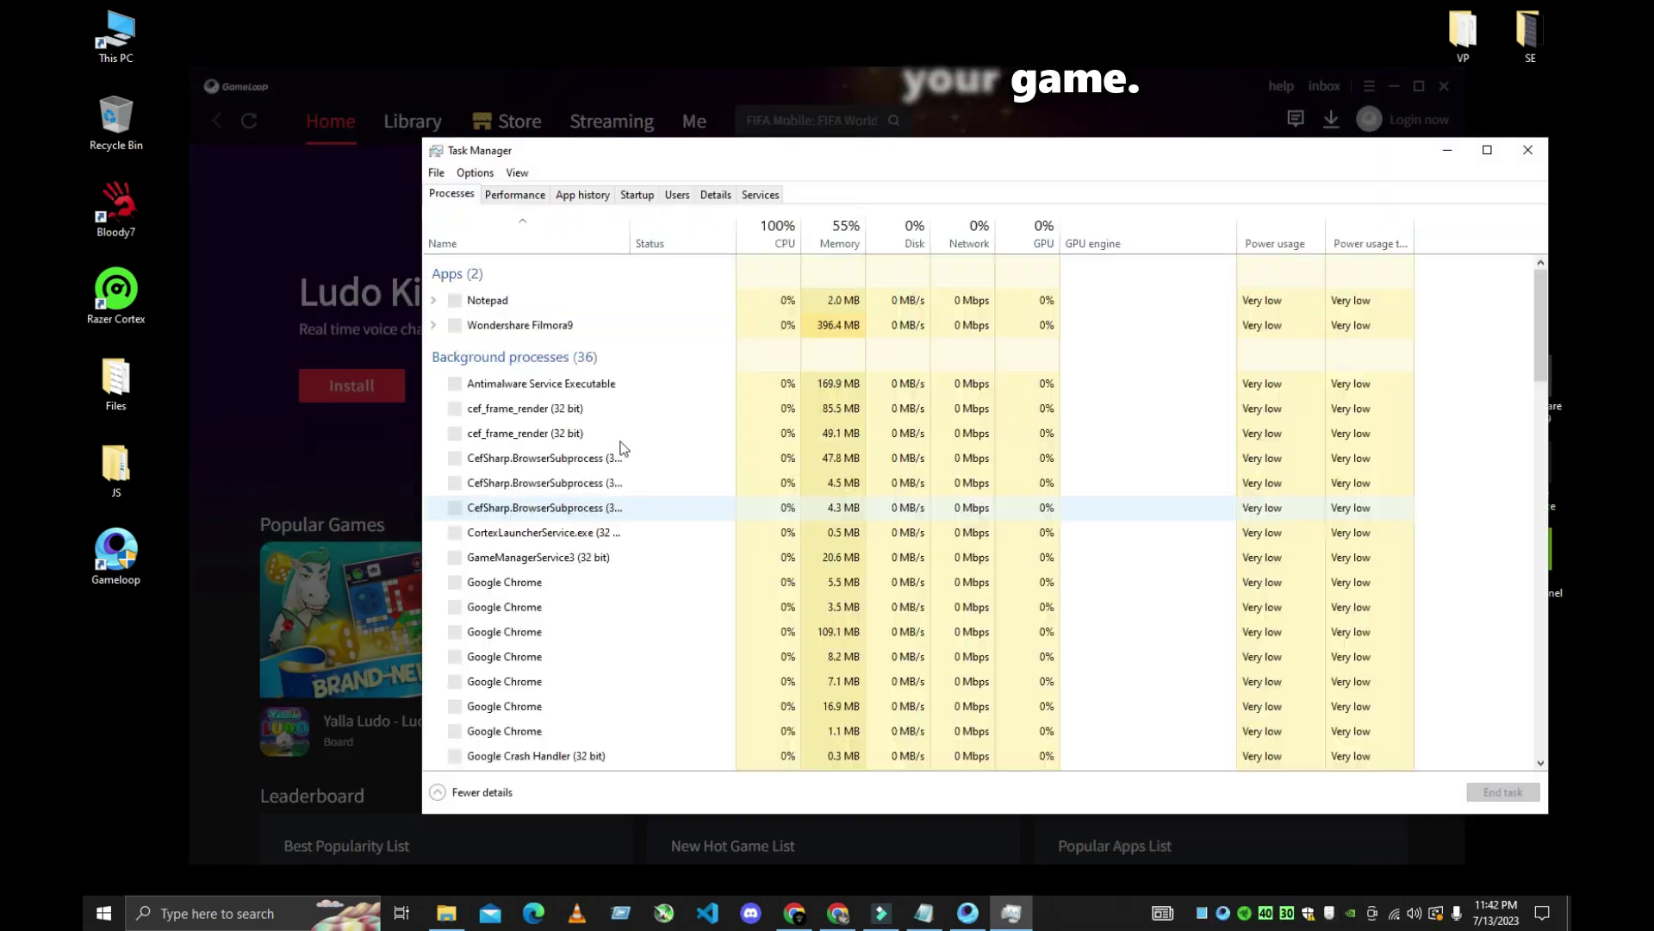
pyautogui.click(514, 194)
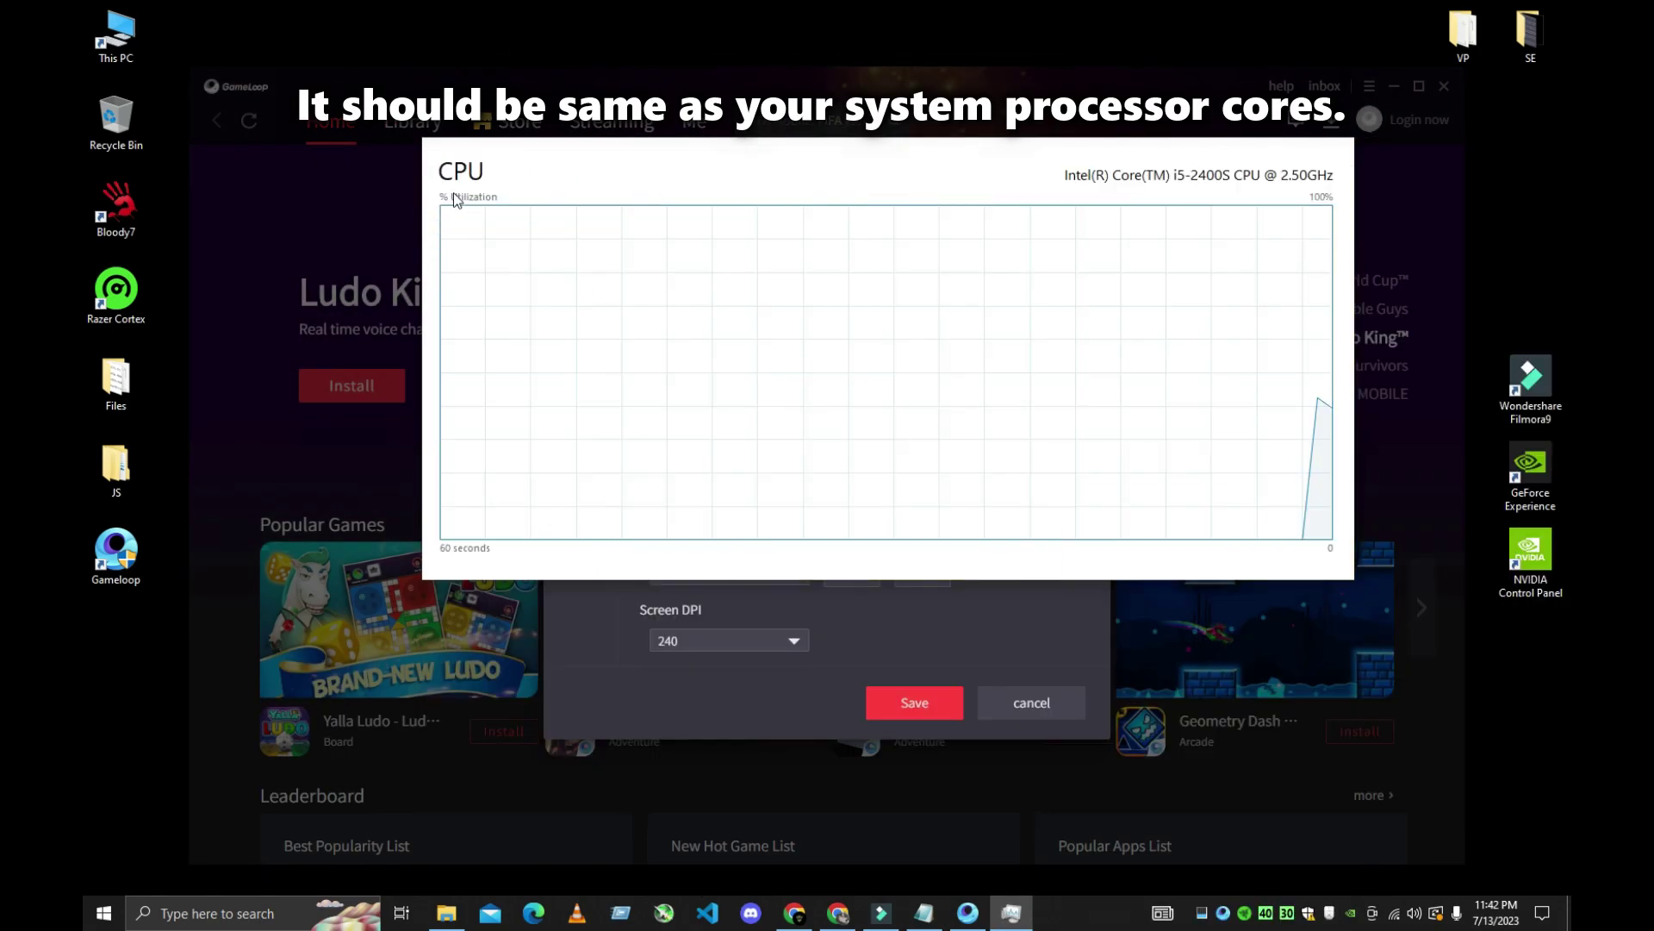
pyautogui.doubleClick(459, 192)
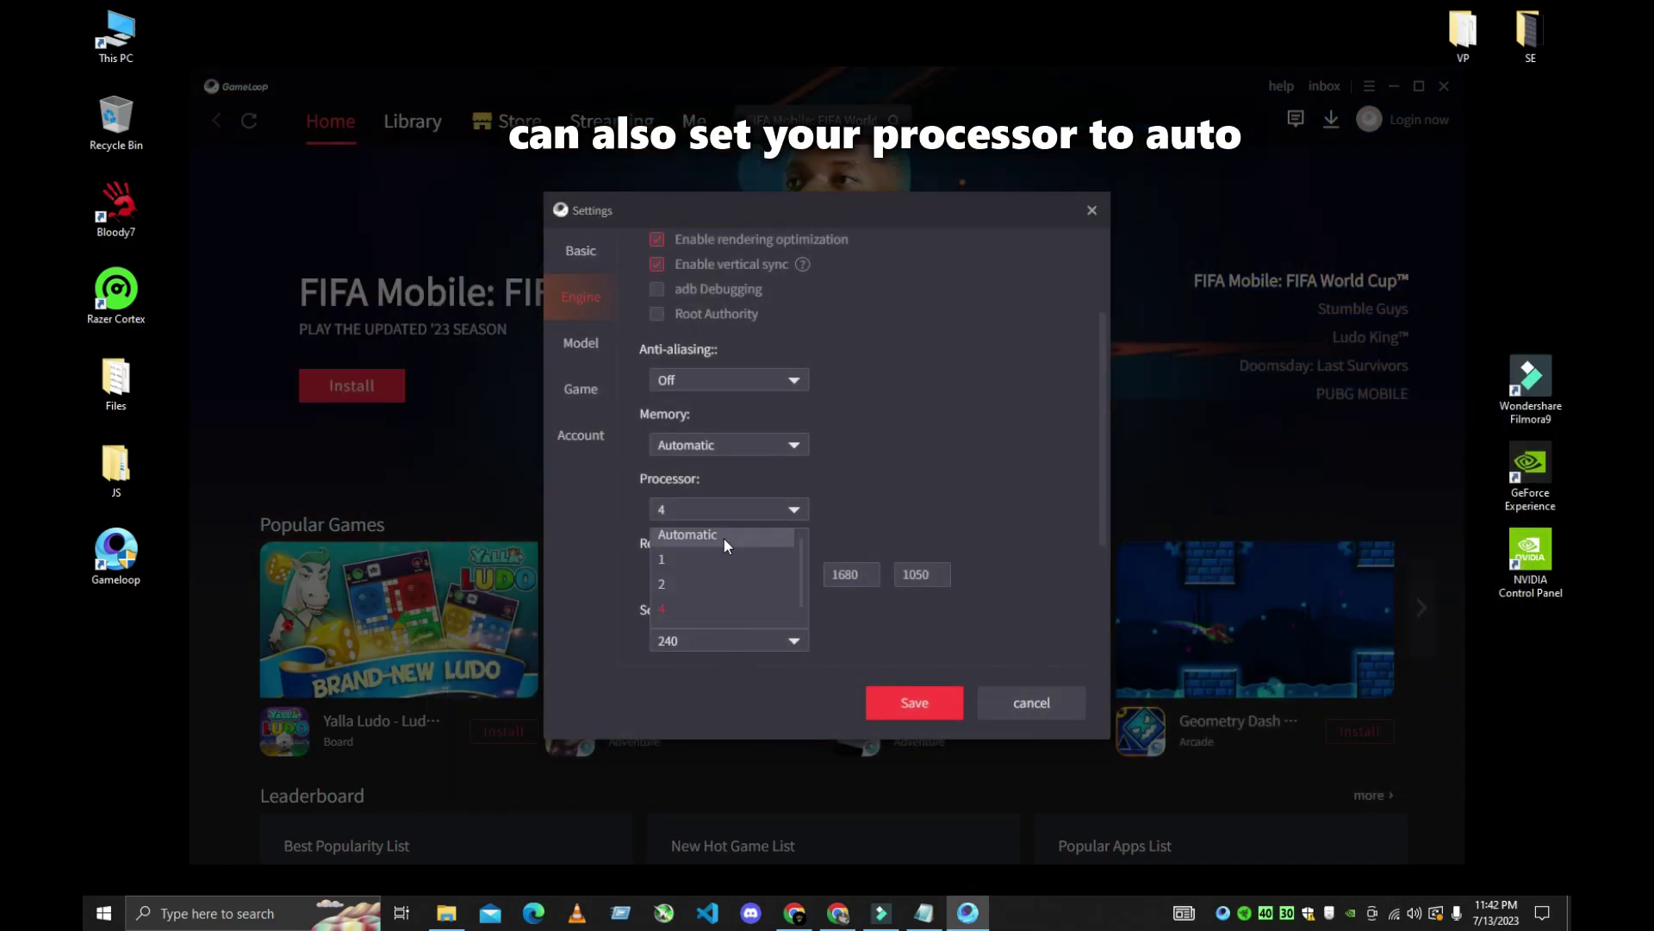
pyautogui.click(722, 536)
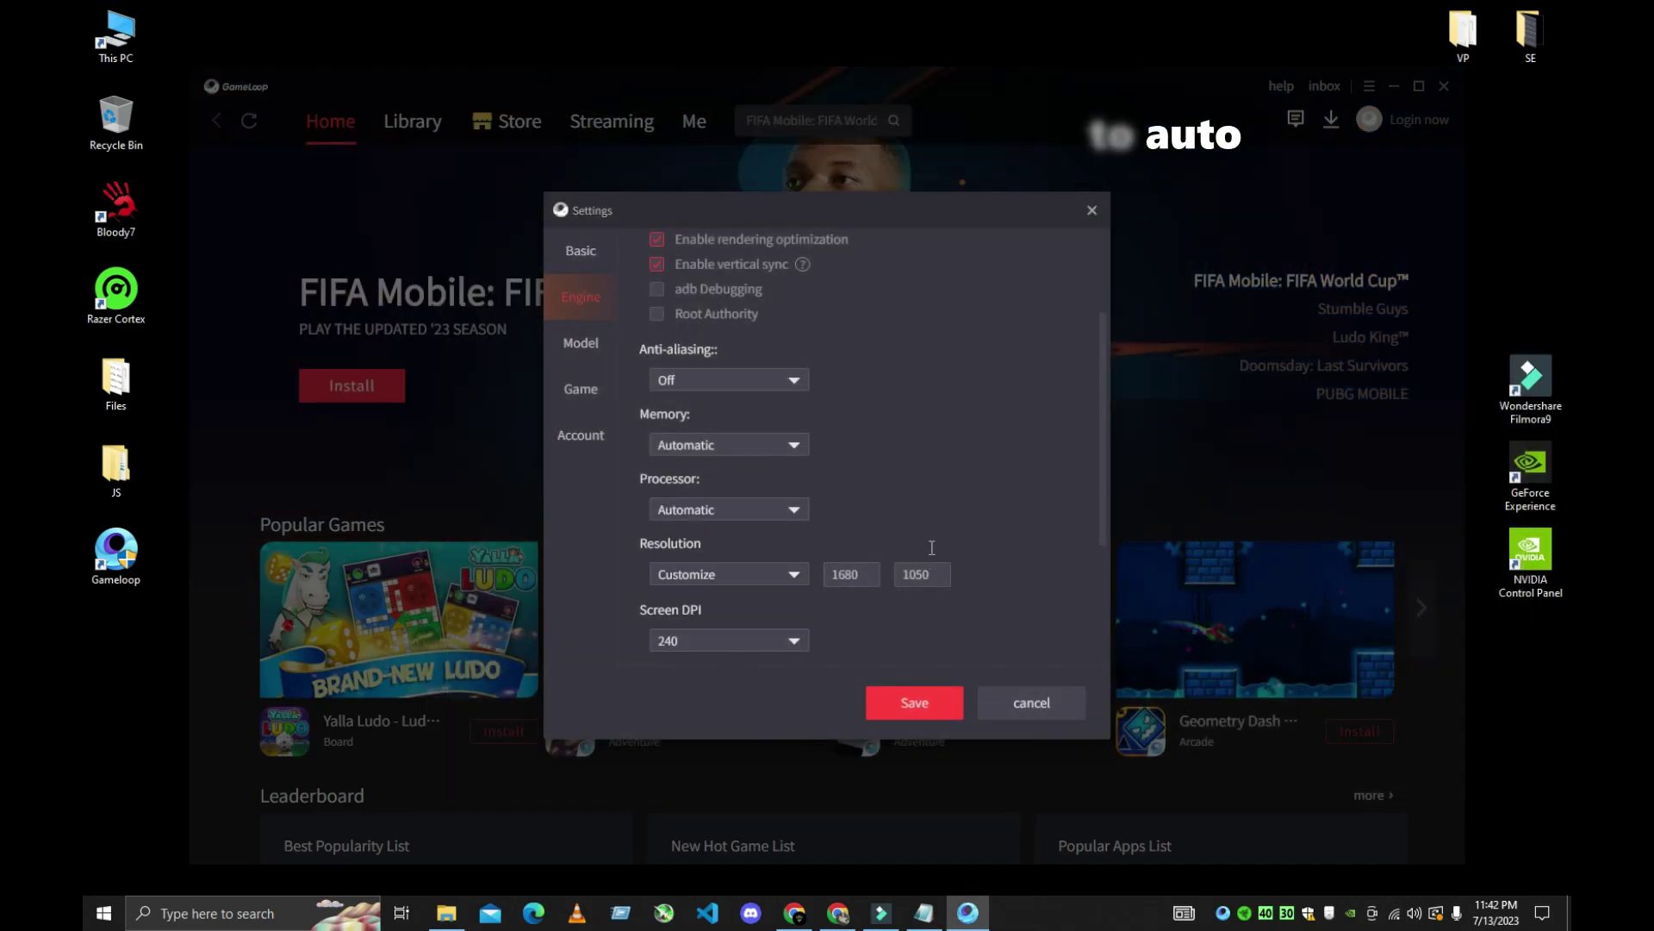
pyautogui.moveTo(853, 575); pyautogui.dragTo(842, 578)
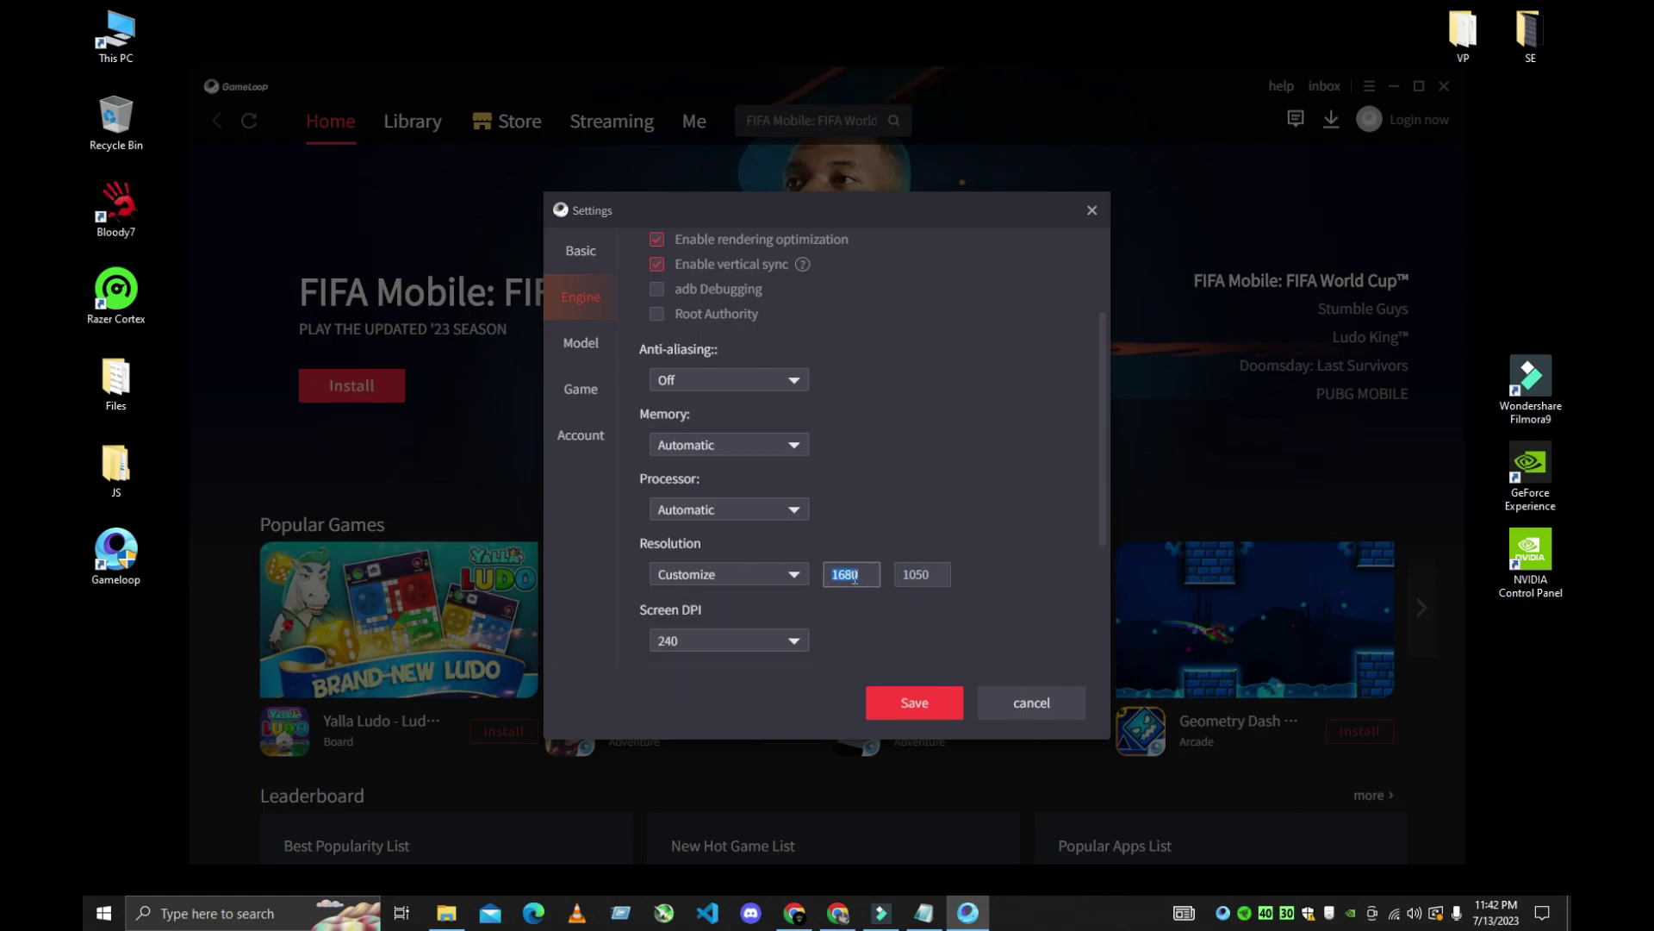
pyautogui.rightClick(159, 658)
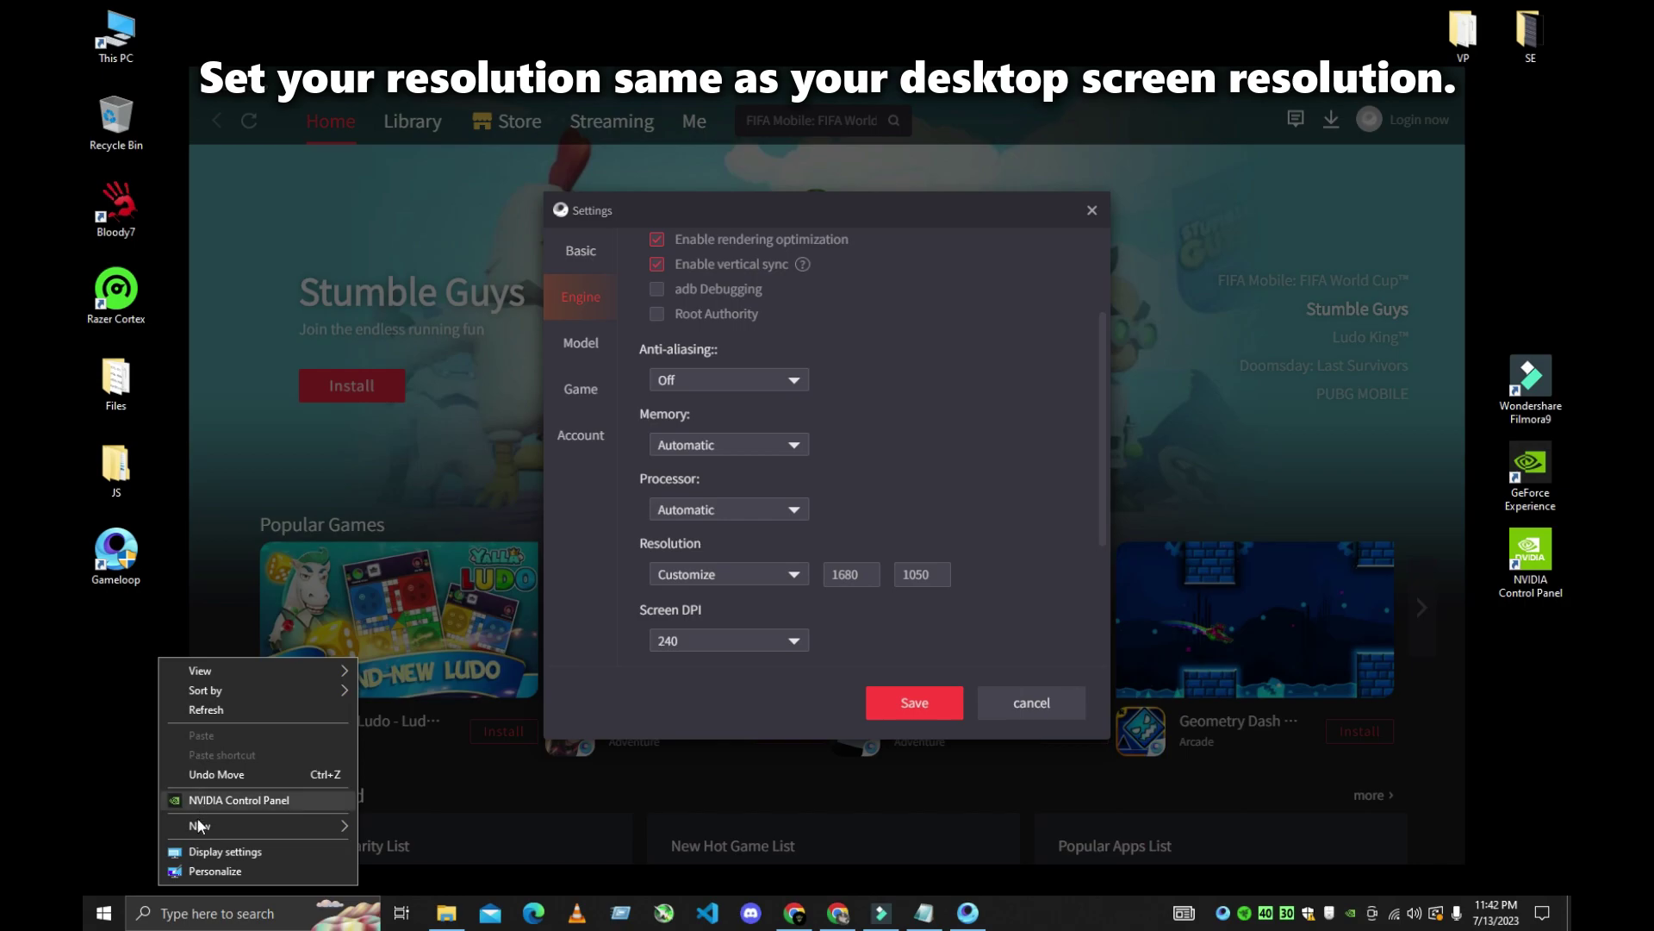
pyautogui.click(213, 848)
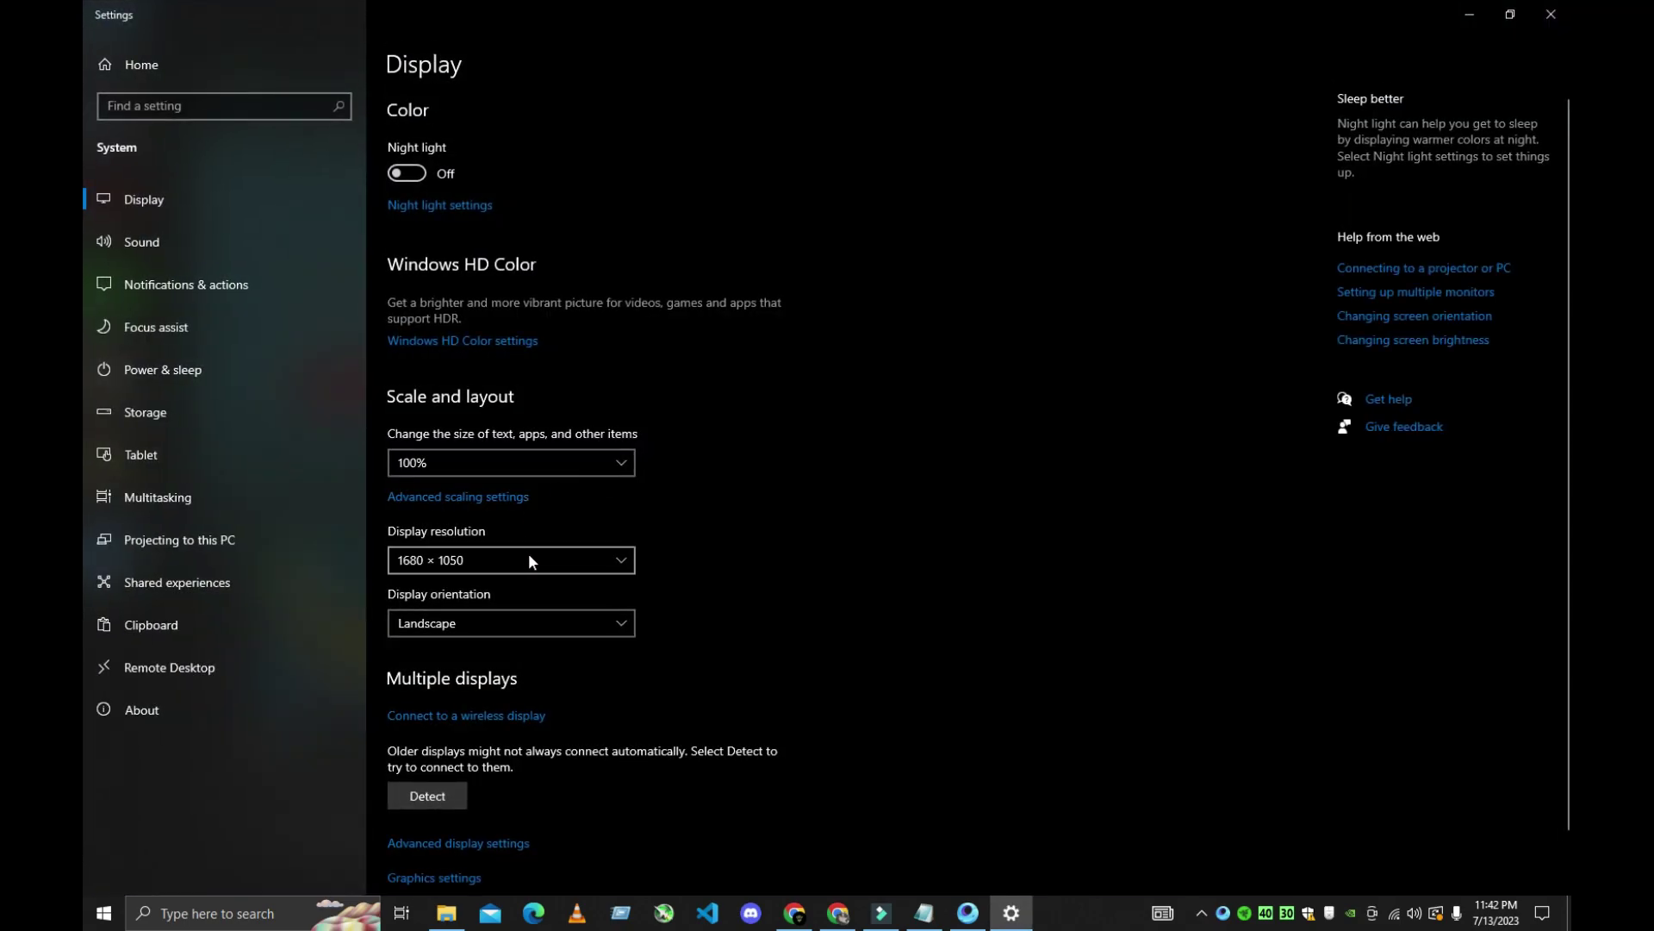
pyautogui.click(529, 560)
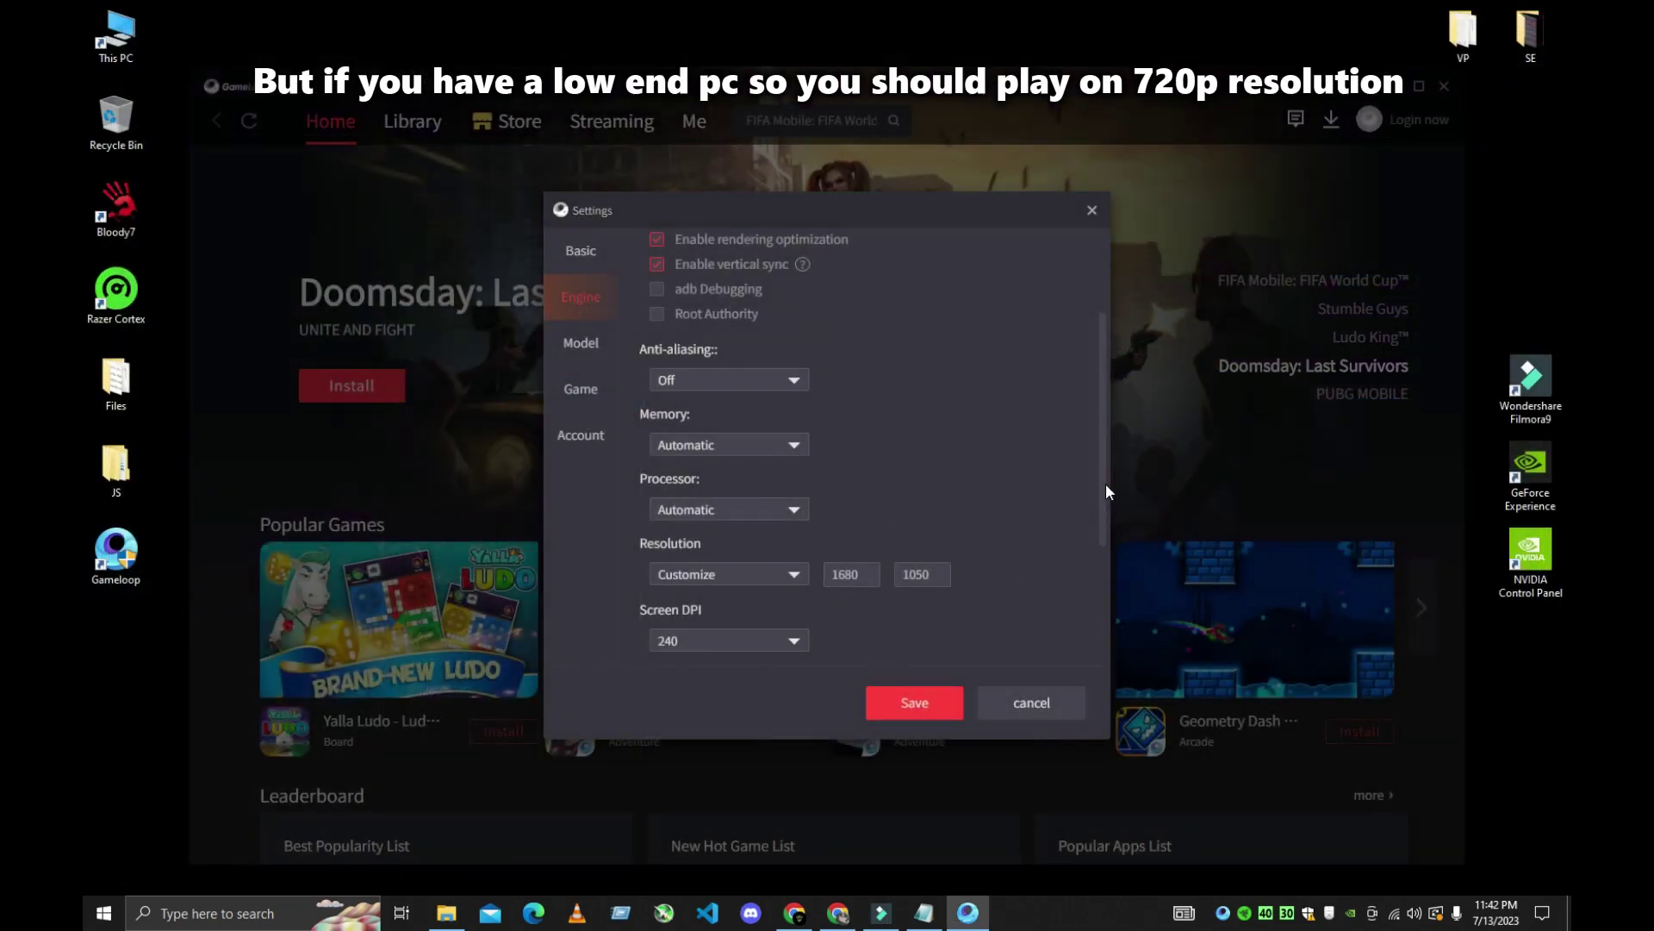
pyautogui.moveTo(1102, 488); pyautogui.dragTo(1115, 594)
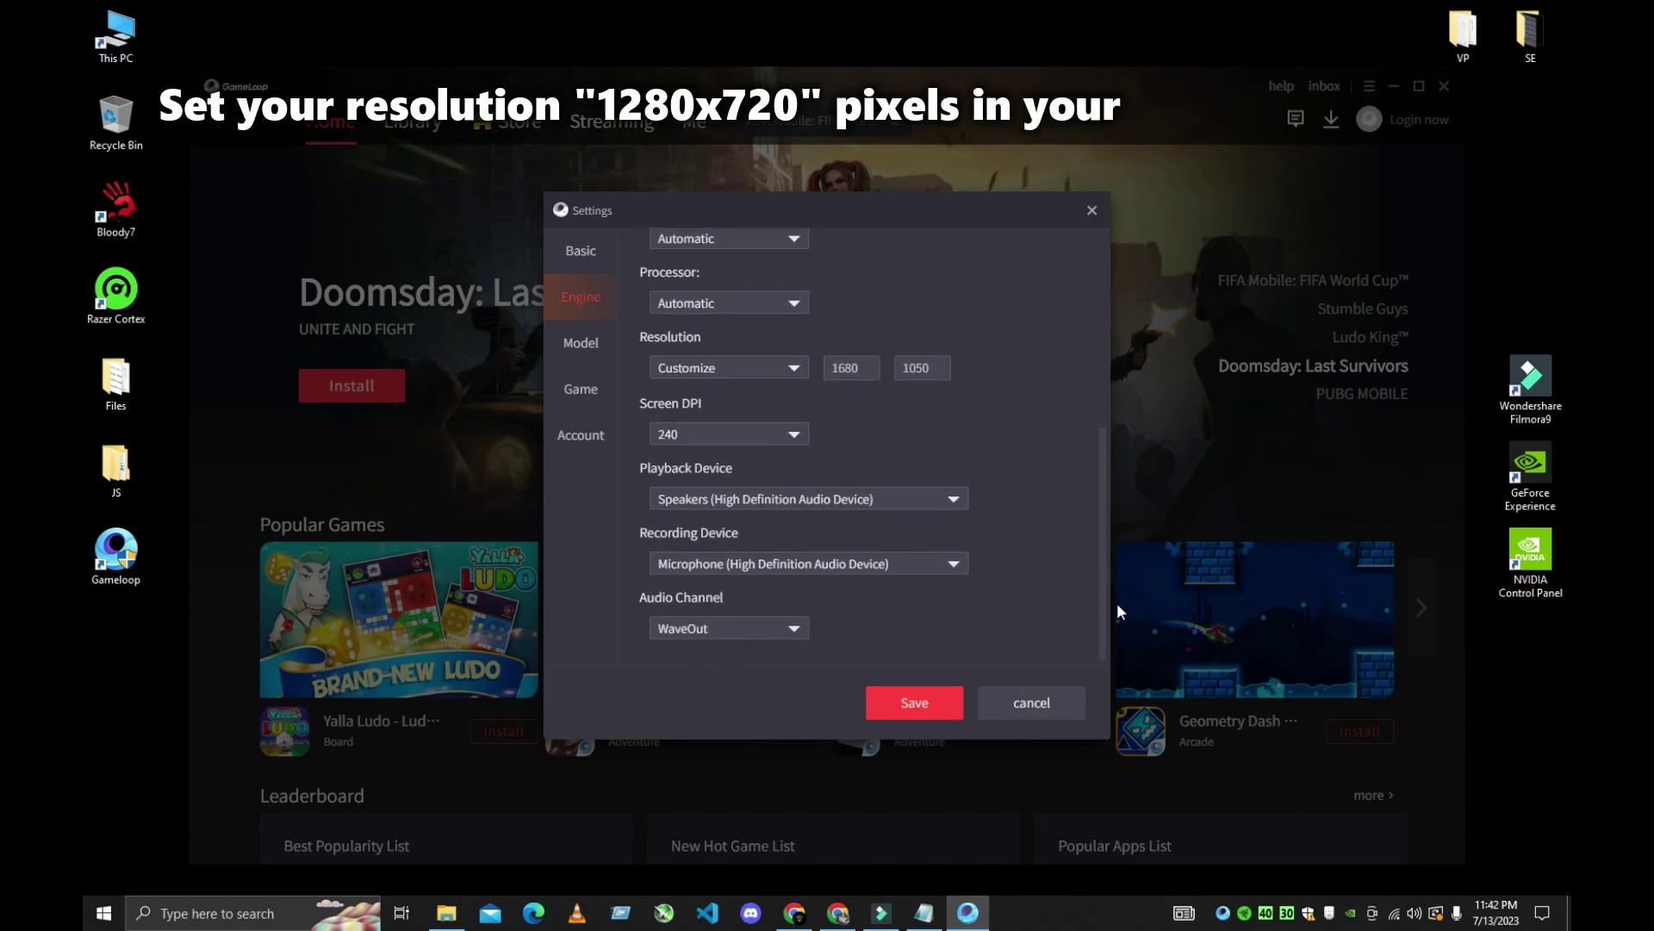
# Change Screen DPI from 240 to 160 in the Engine settings
pyautogui.click(764, 452)
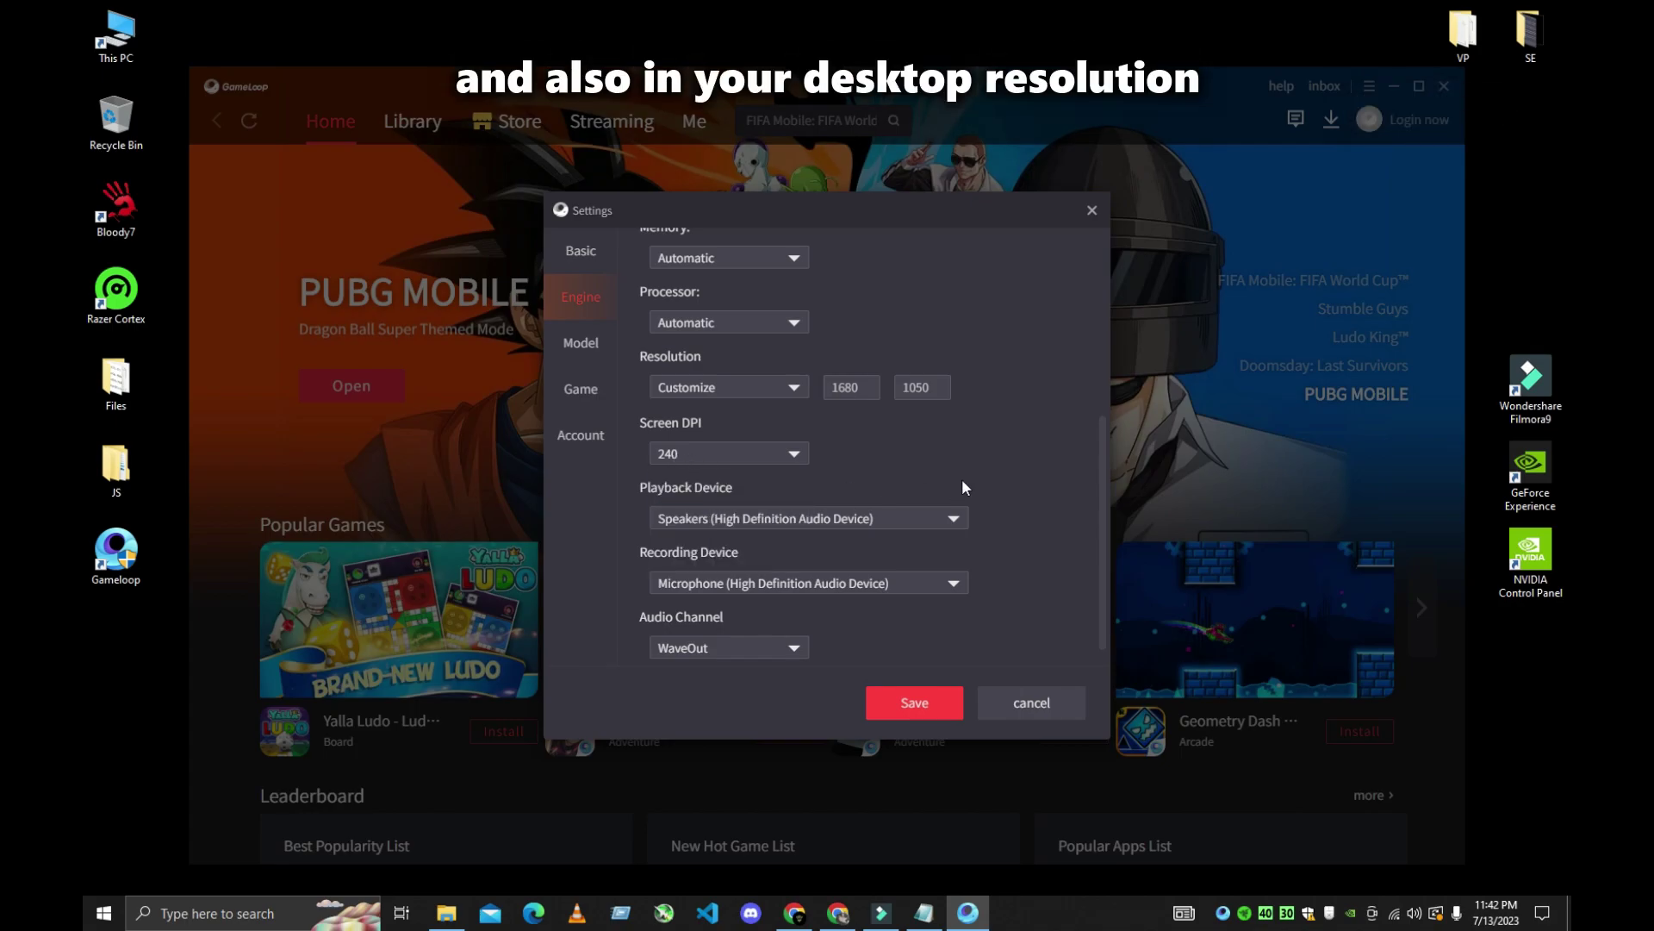
pyautogui.click(671, 446)
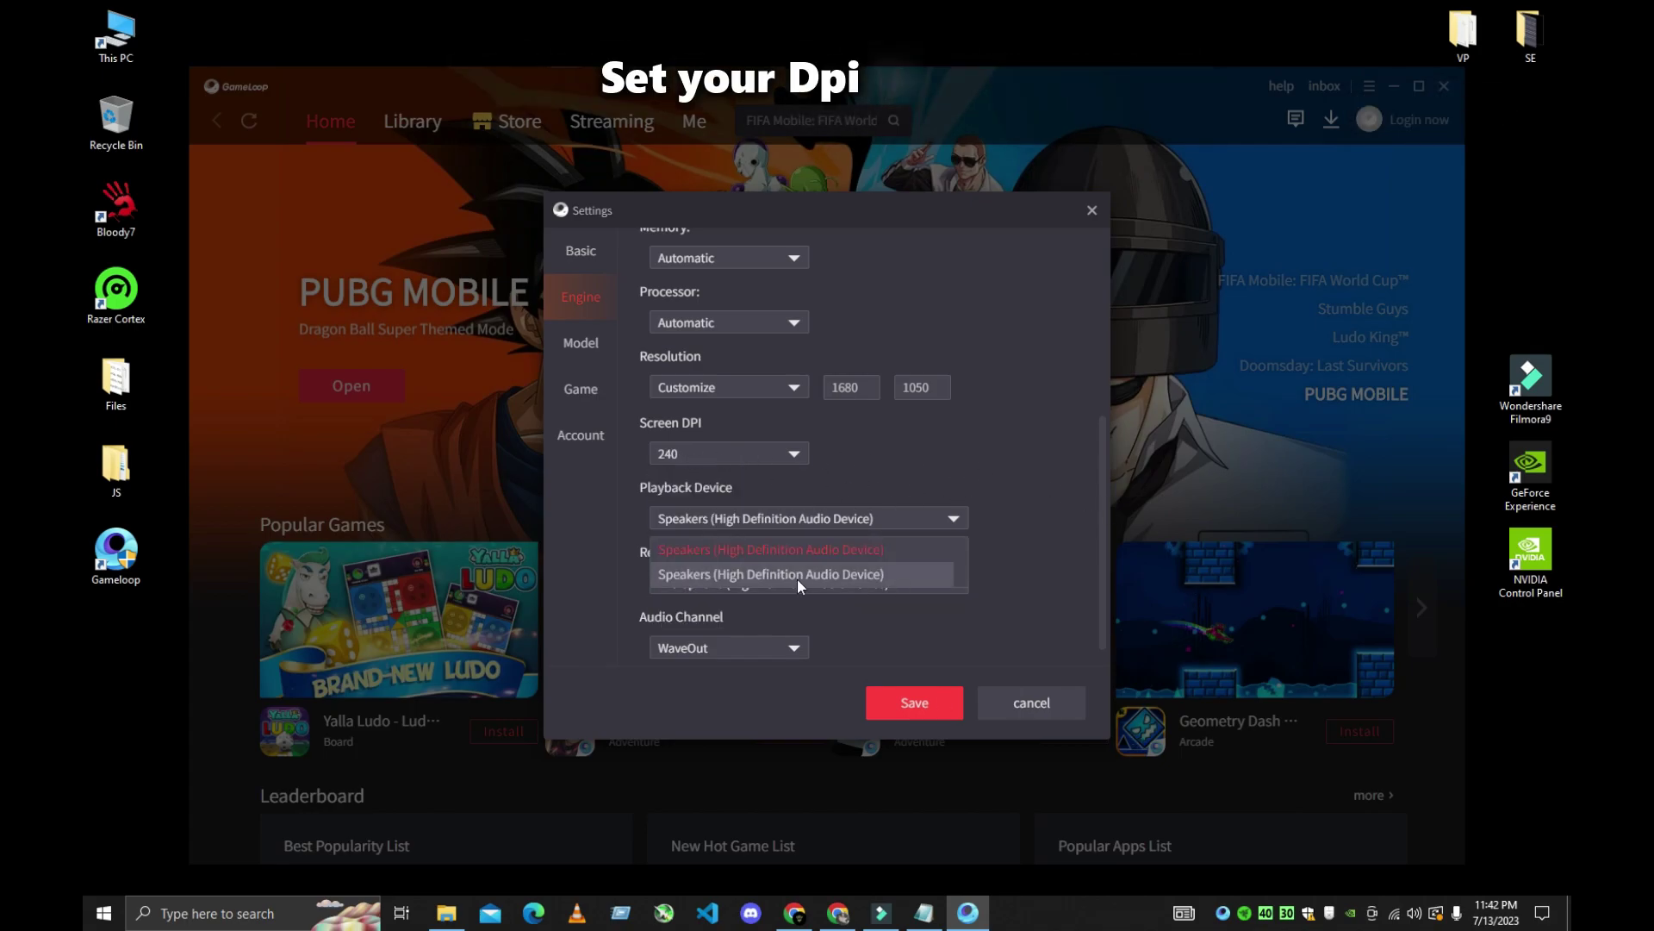
pyautogui.click(783, 460)
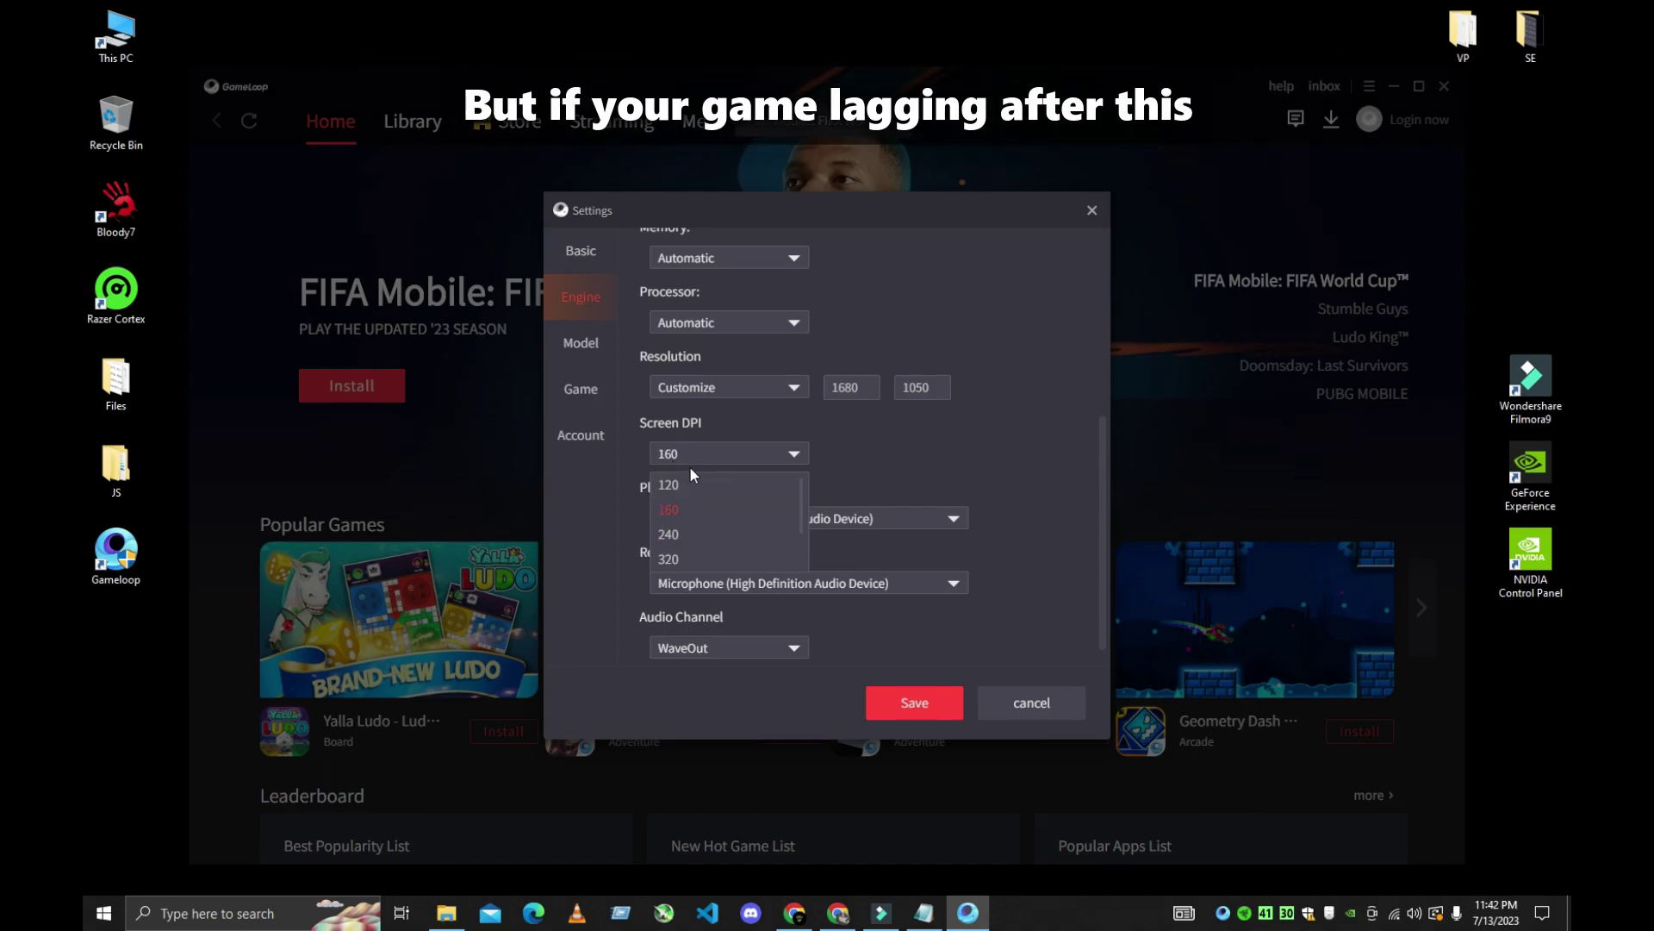
pyautogui.click(706, 448)
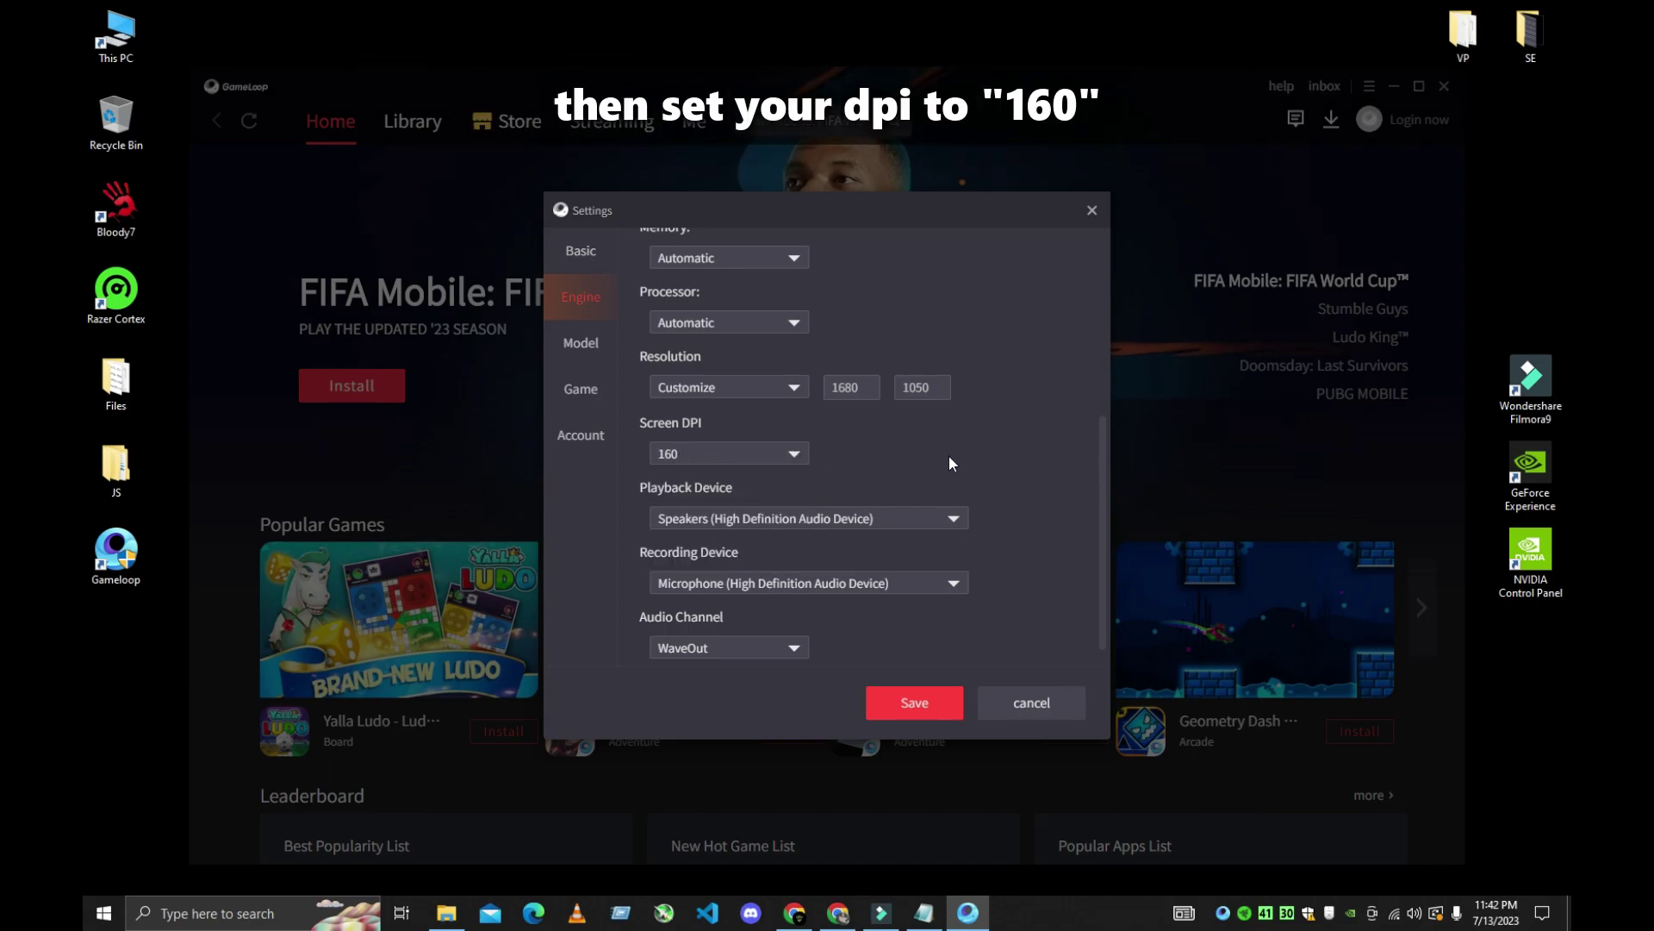
# Keep Customize as the phone model, then move to the PUBG MOBILE game settings
pyautogui.click(583, 347)
pyautogui.click(967, 288)
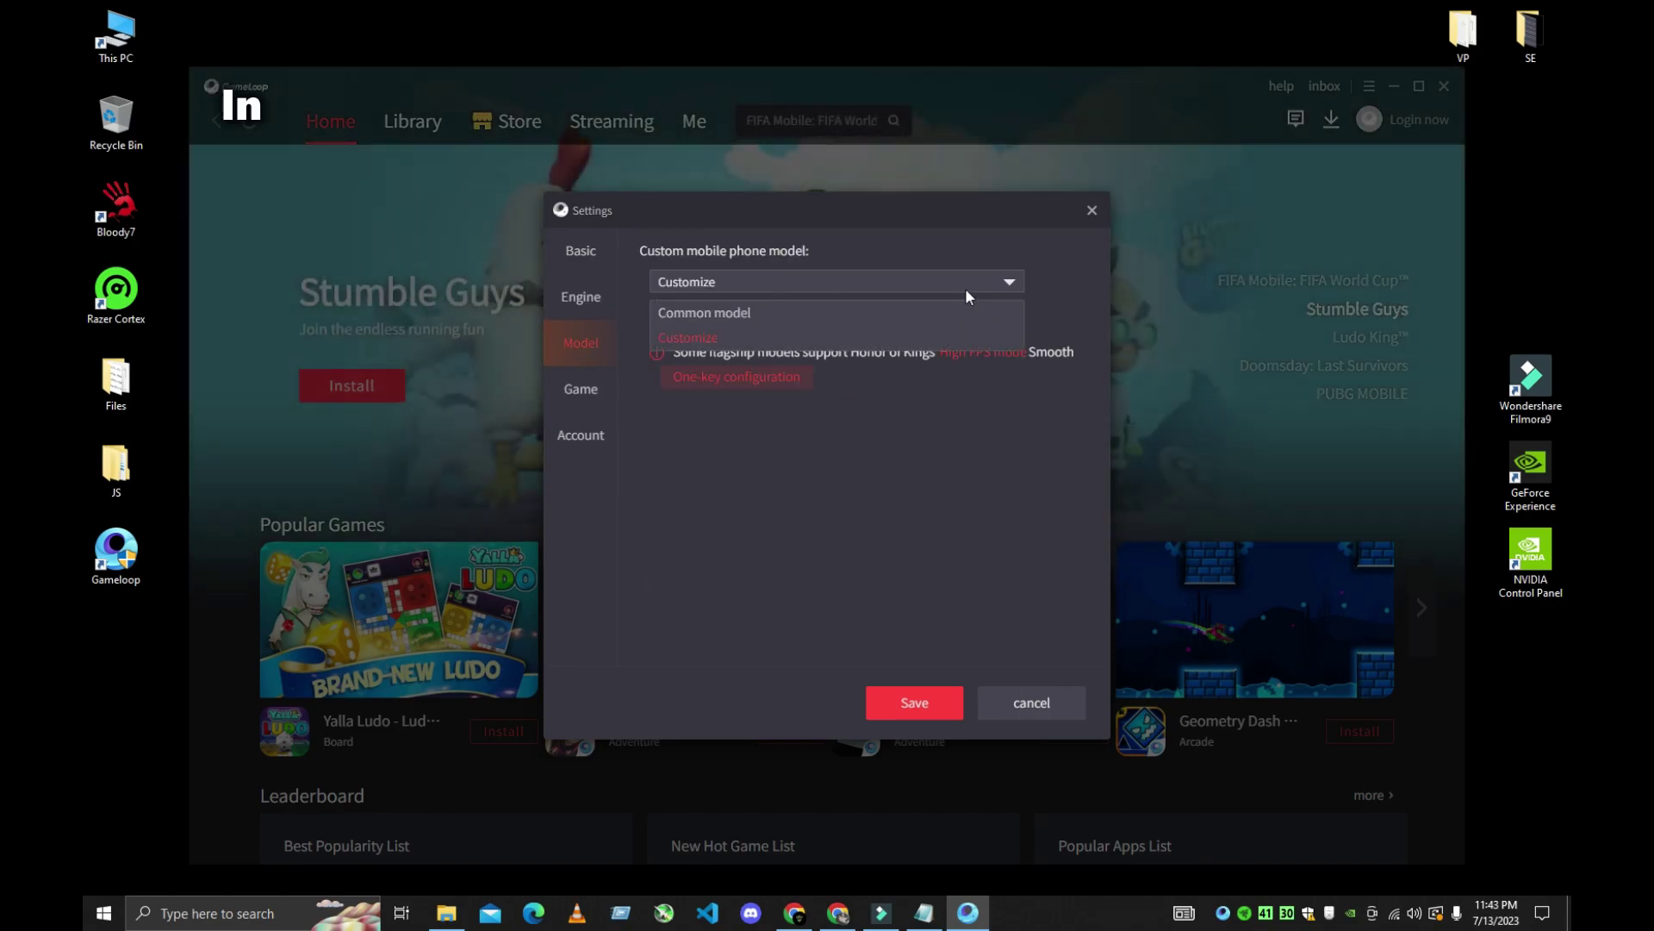
pyautogui.click(706, 409)
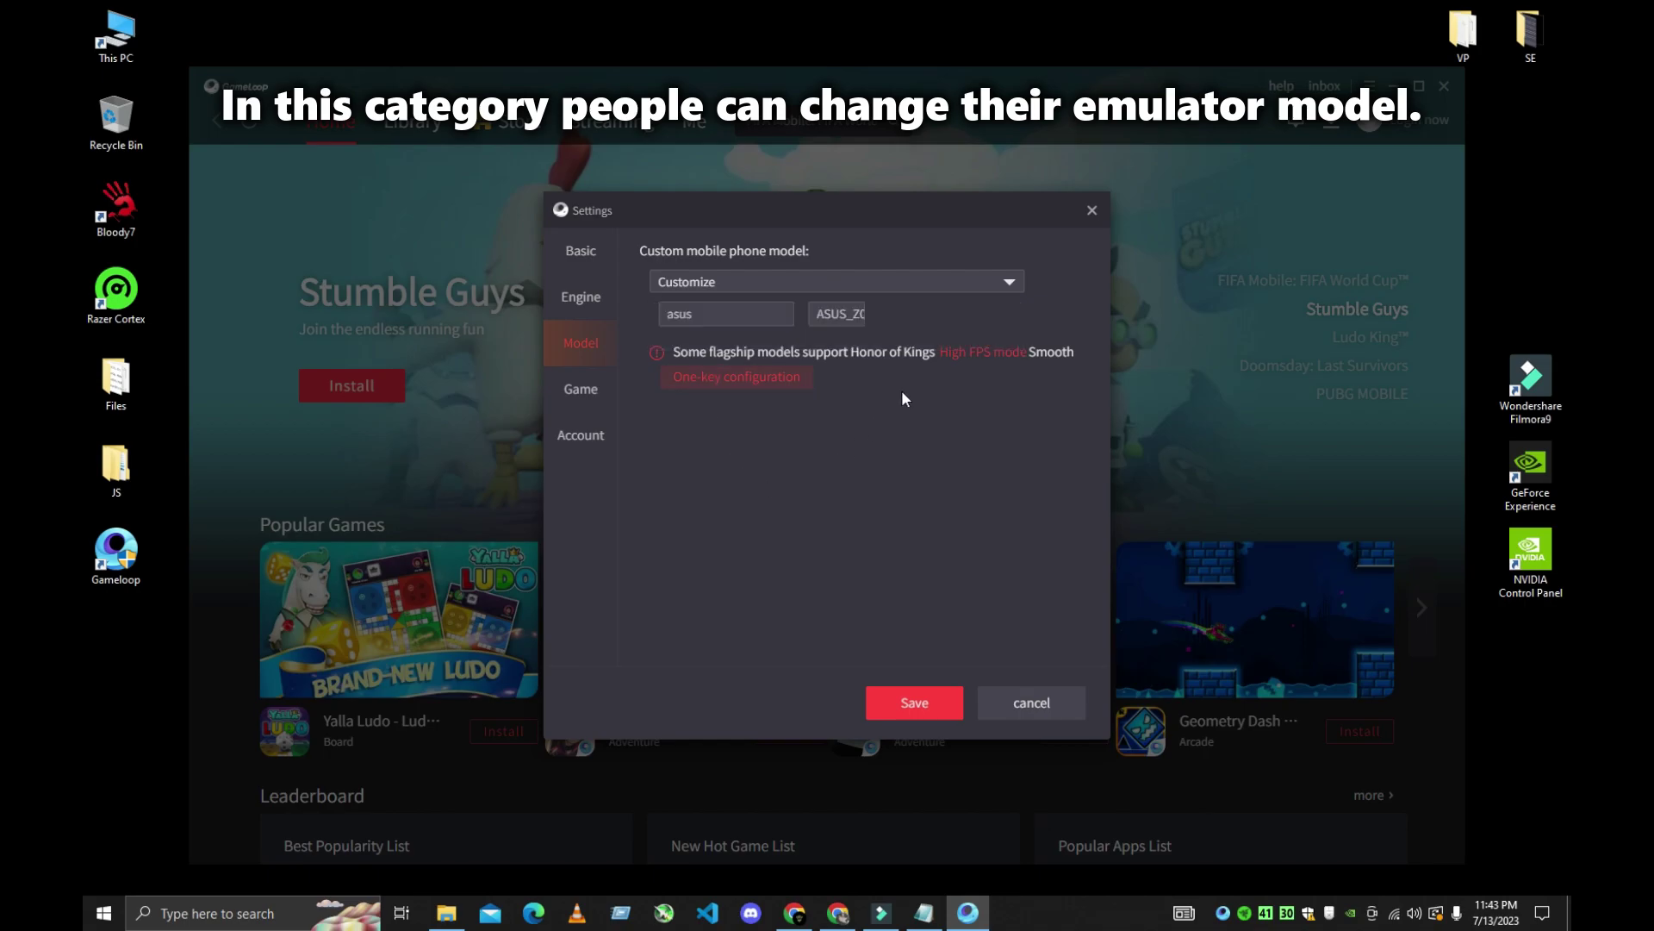
pyautogui.click(1010, 282)
pyautogui.click(726, 335)
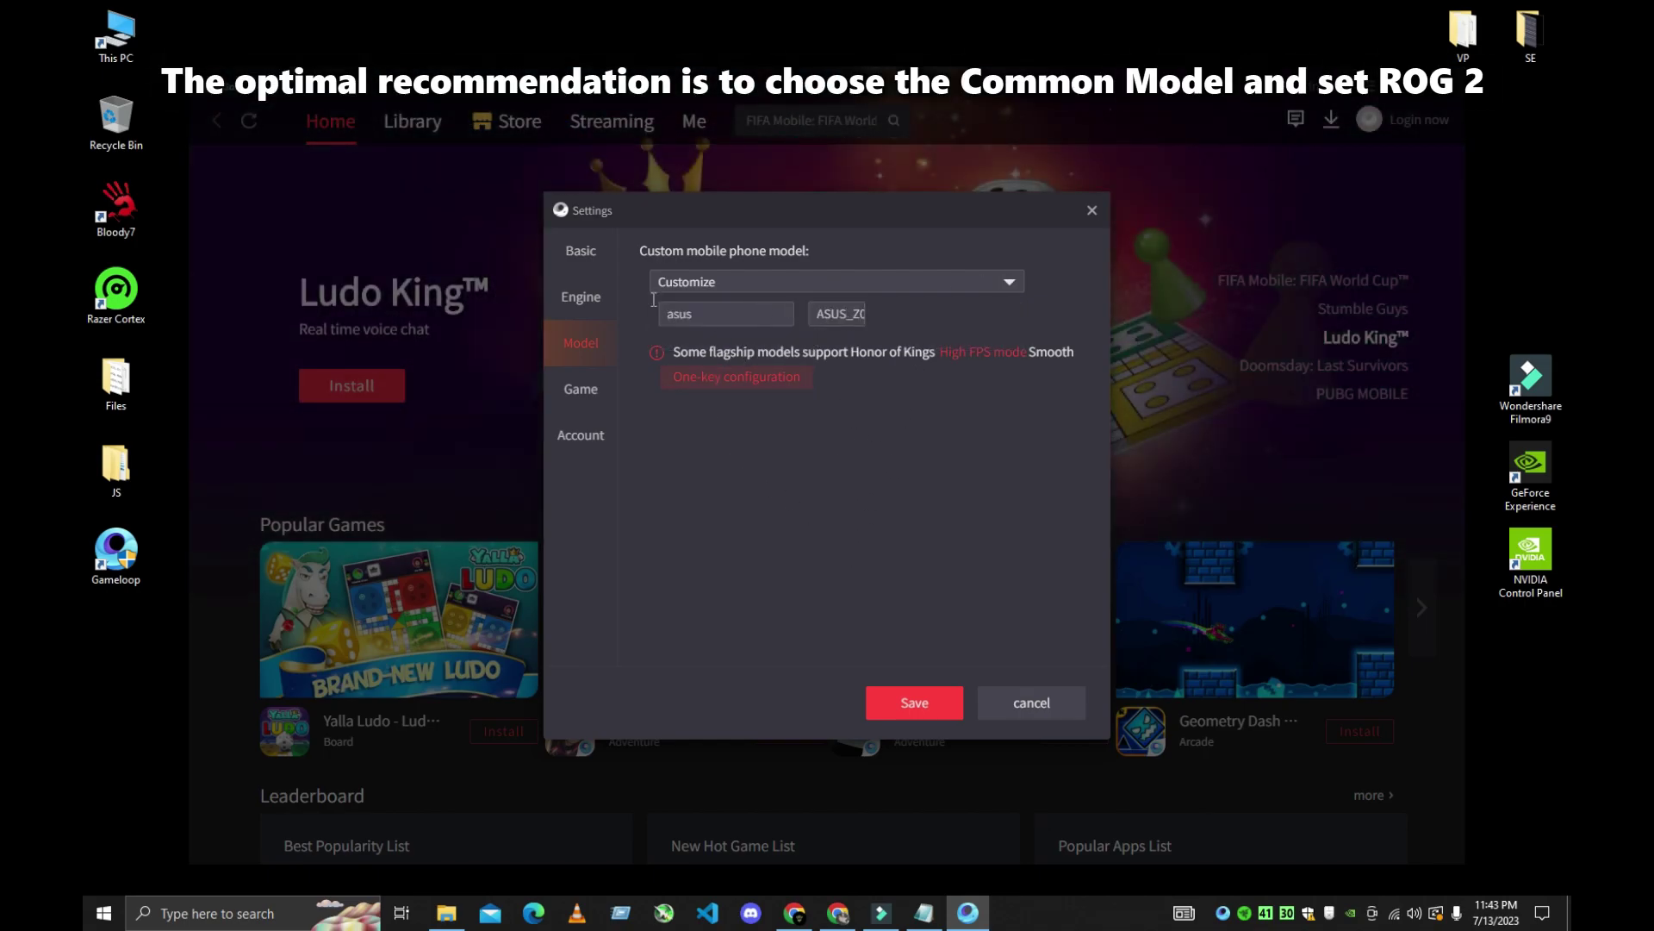
pyautogui.write('asus')
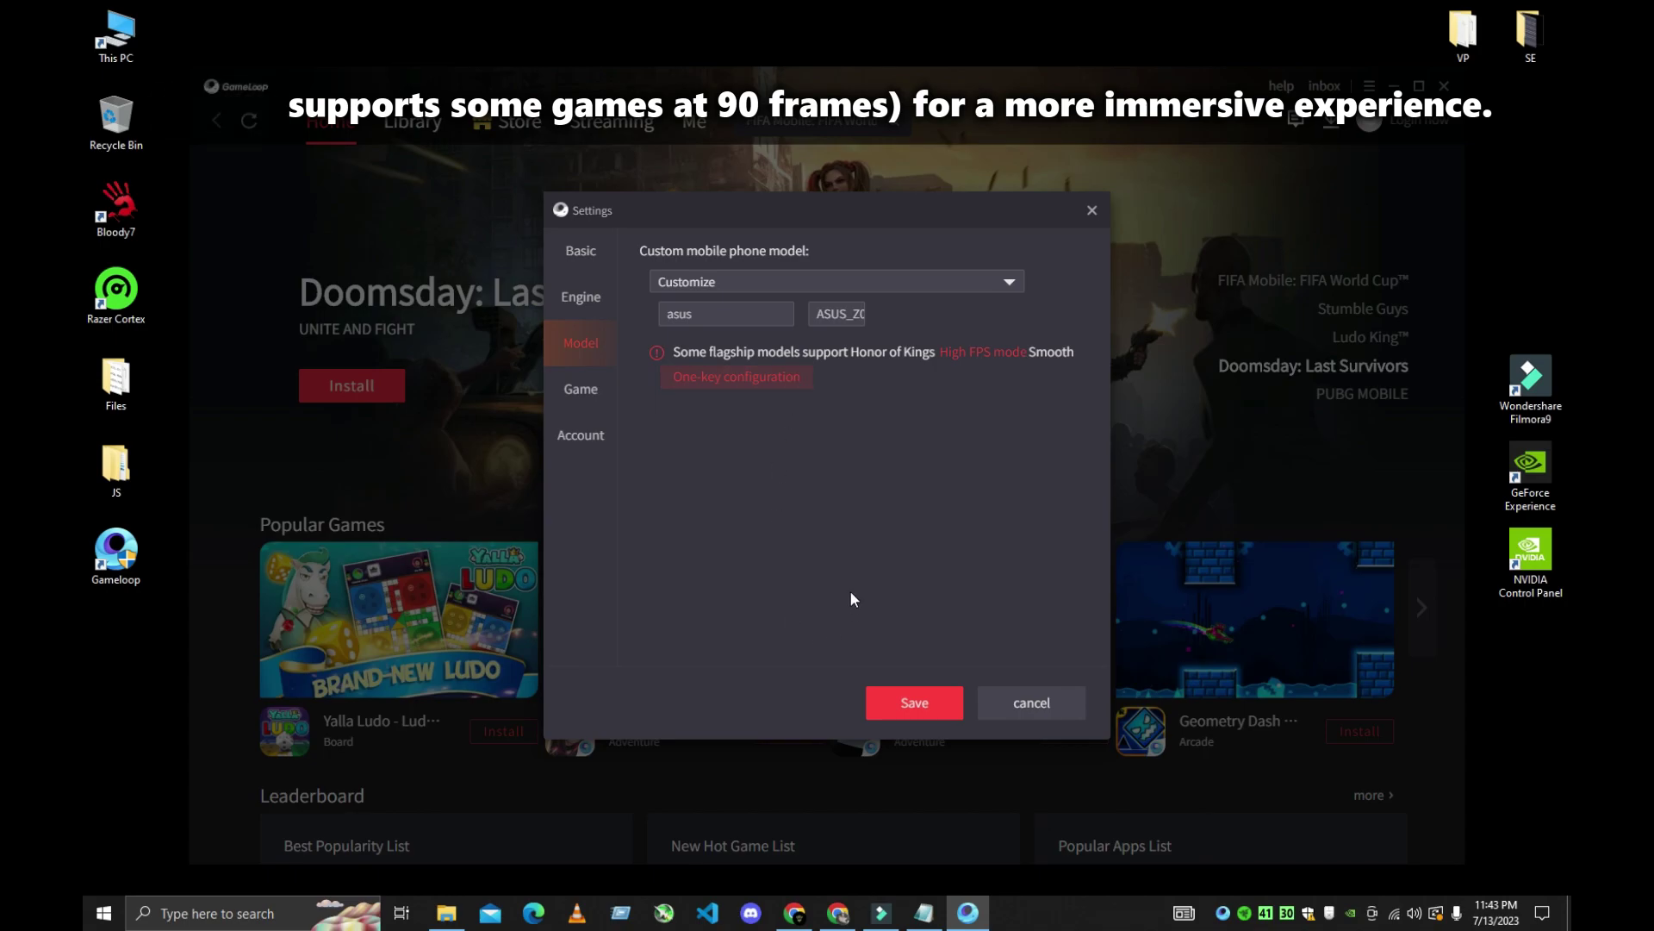
pyautogui.click(592, 396)
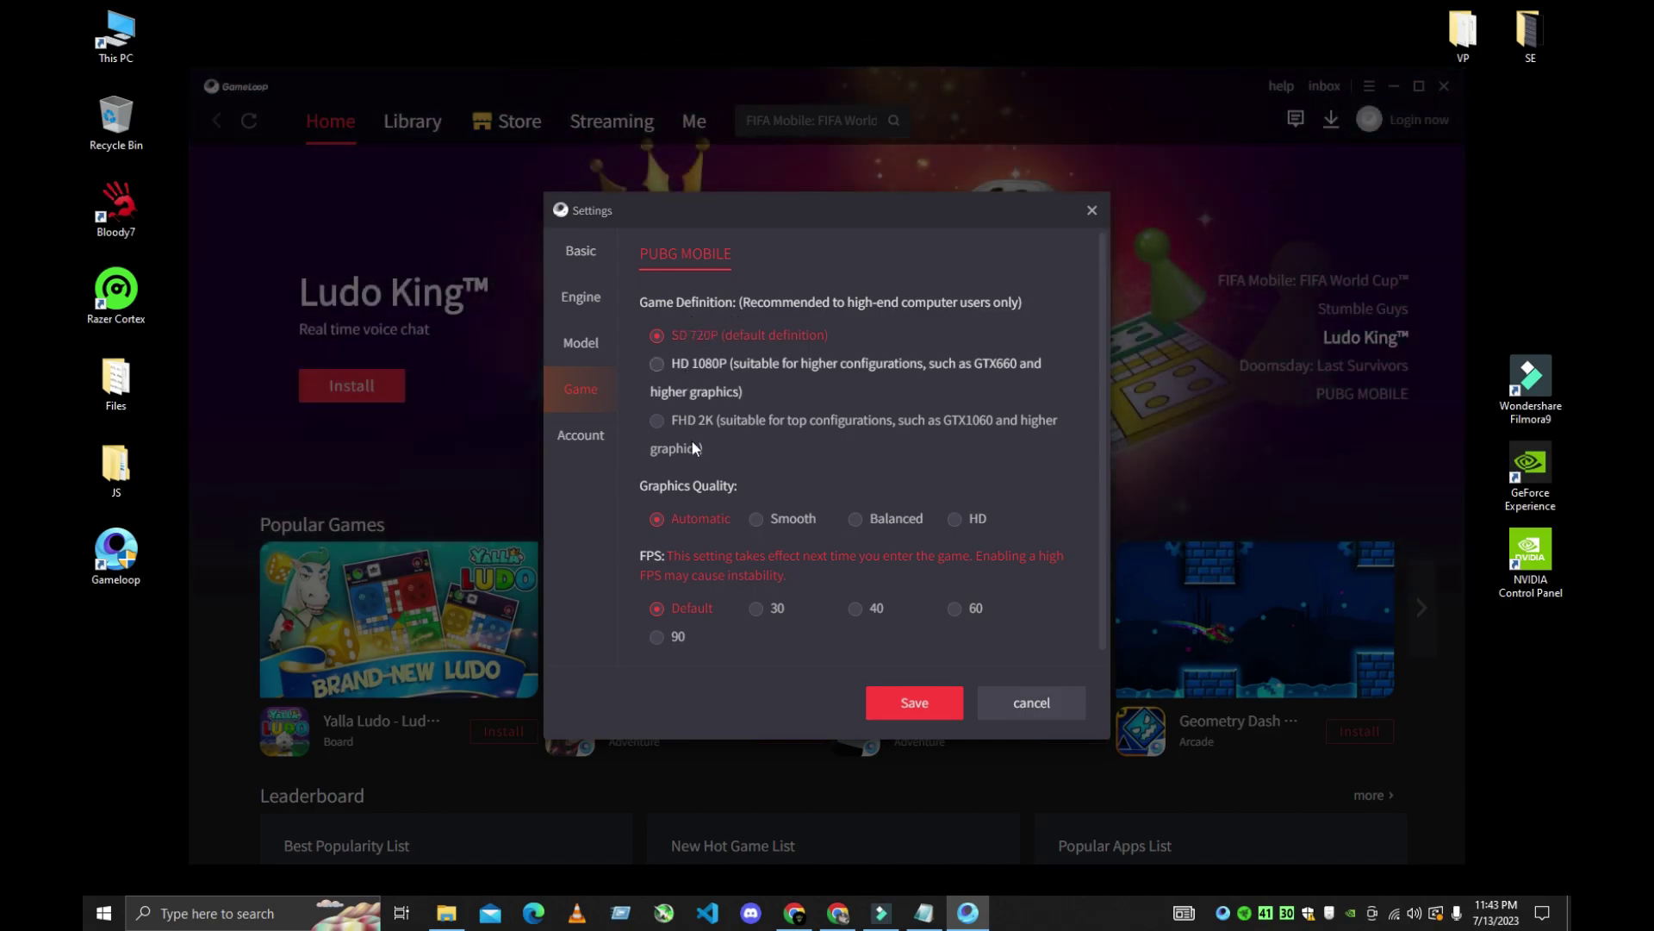
pyautogui.scroll(-1, 1104, 455)
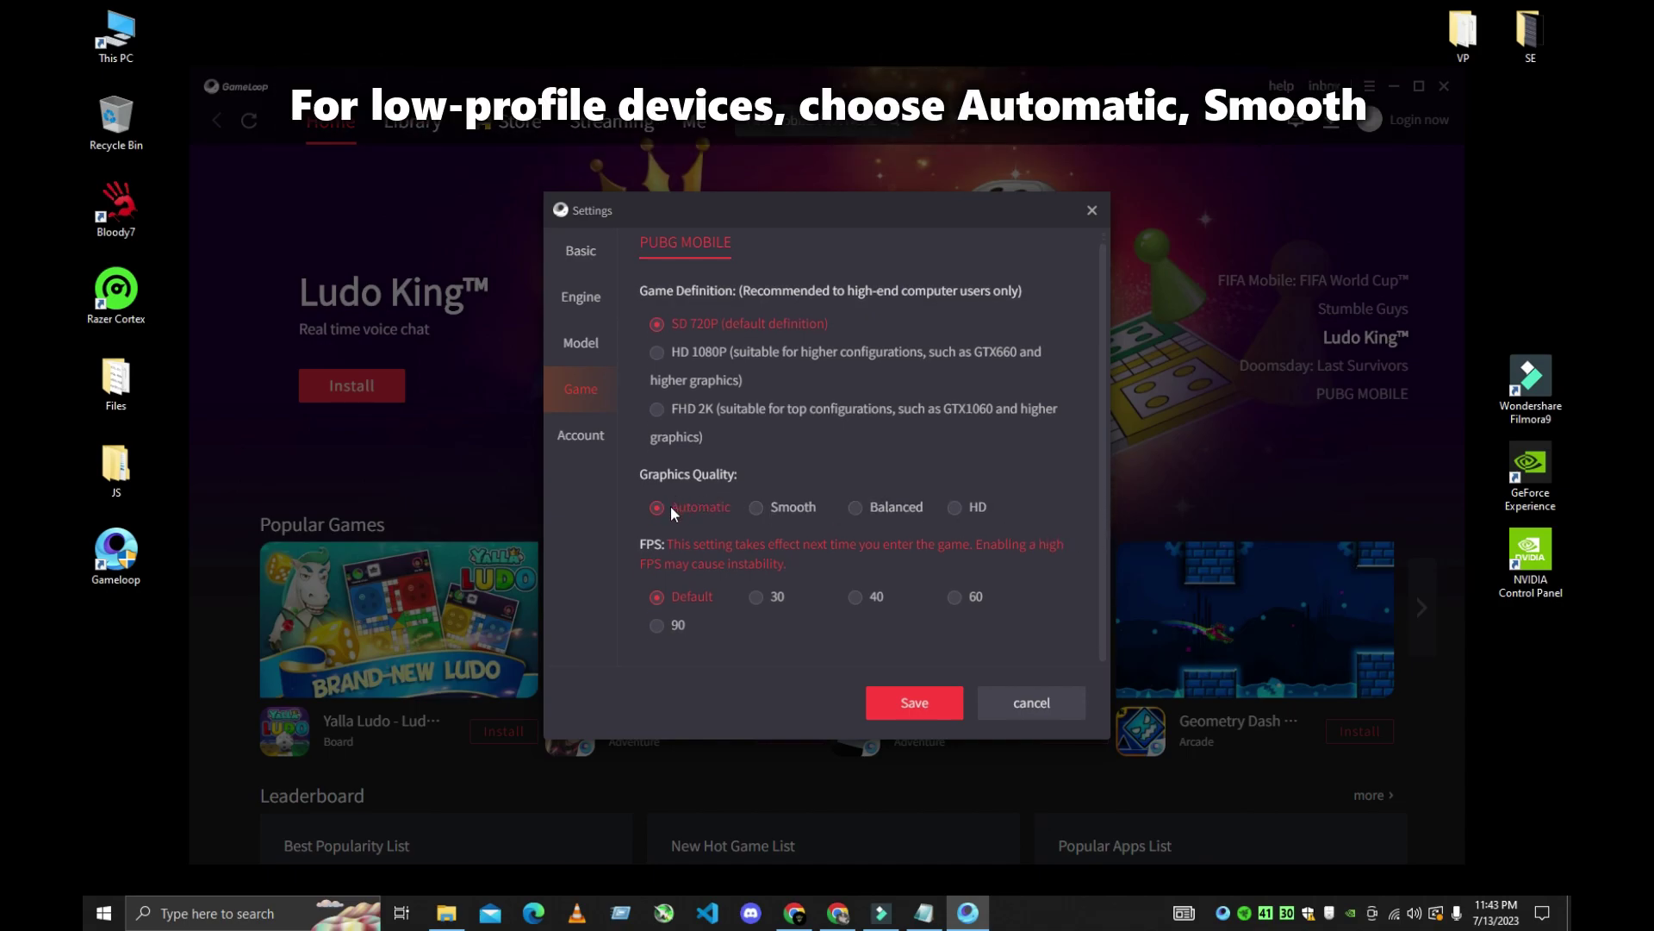
# Choose Smooth graphics quality and 60 FPS for PUBG MOBILE
pyautogui.click(768, 511)
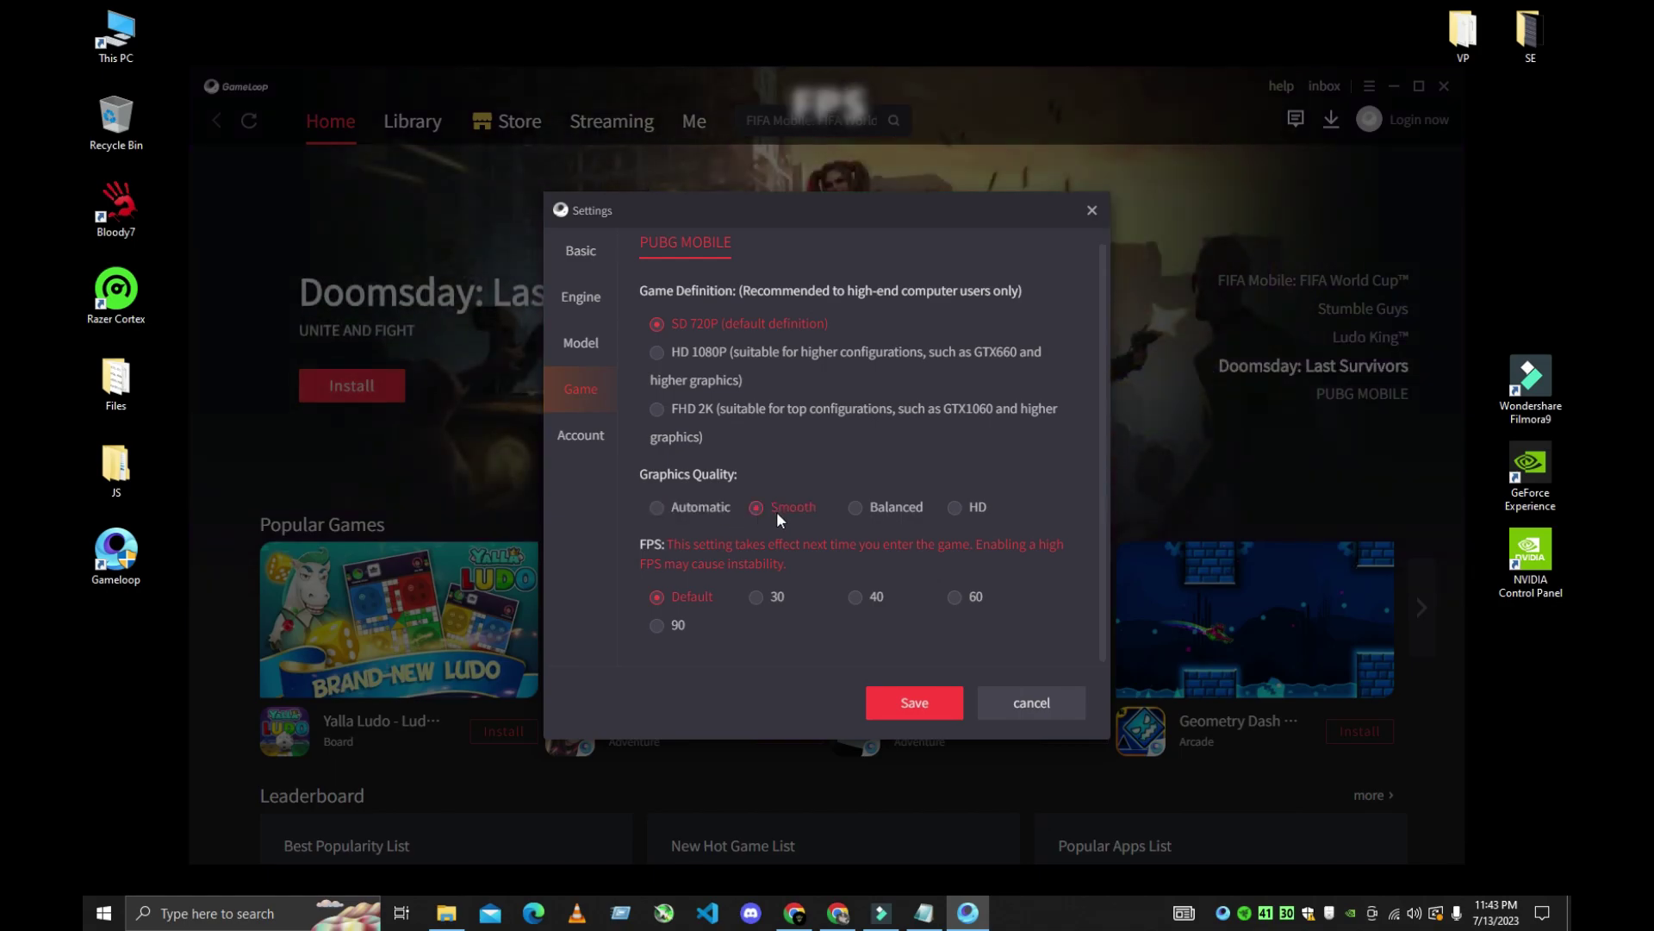
pyautogui.click(954, 595)
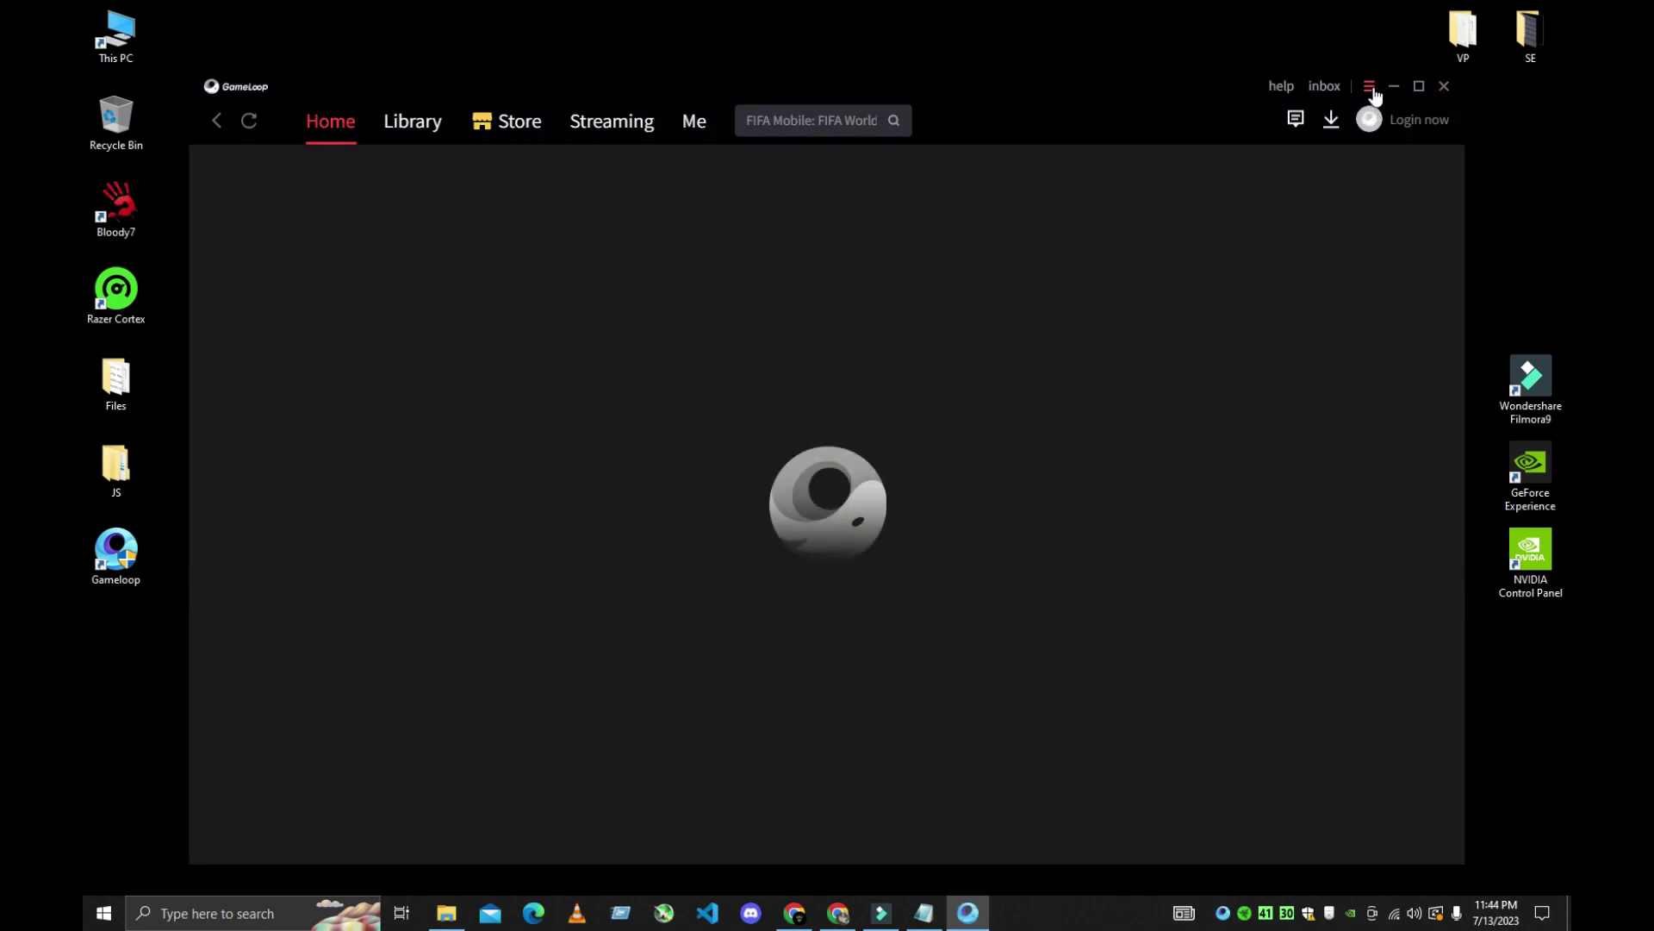
# Reopen Gameloop Settings and review the Engine, Model and Game pages
pyautogui.click(1368, 86)
pyautogui.click(1329, 173)
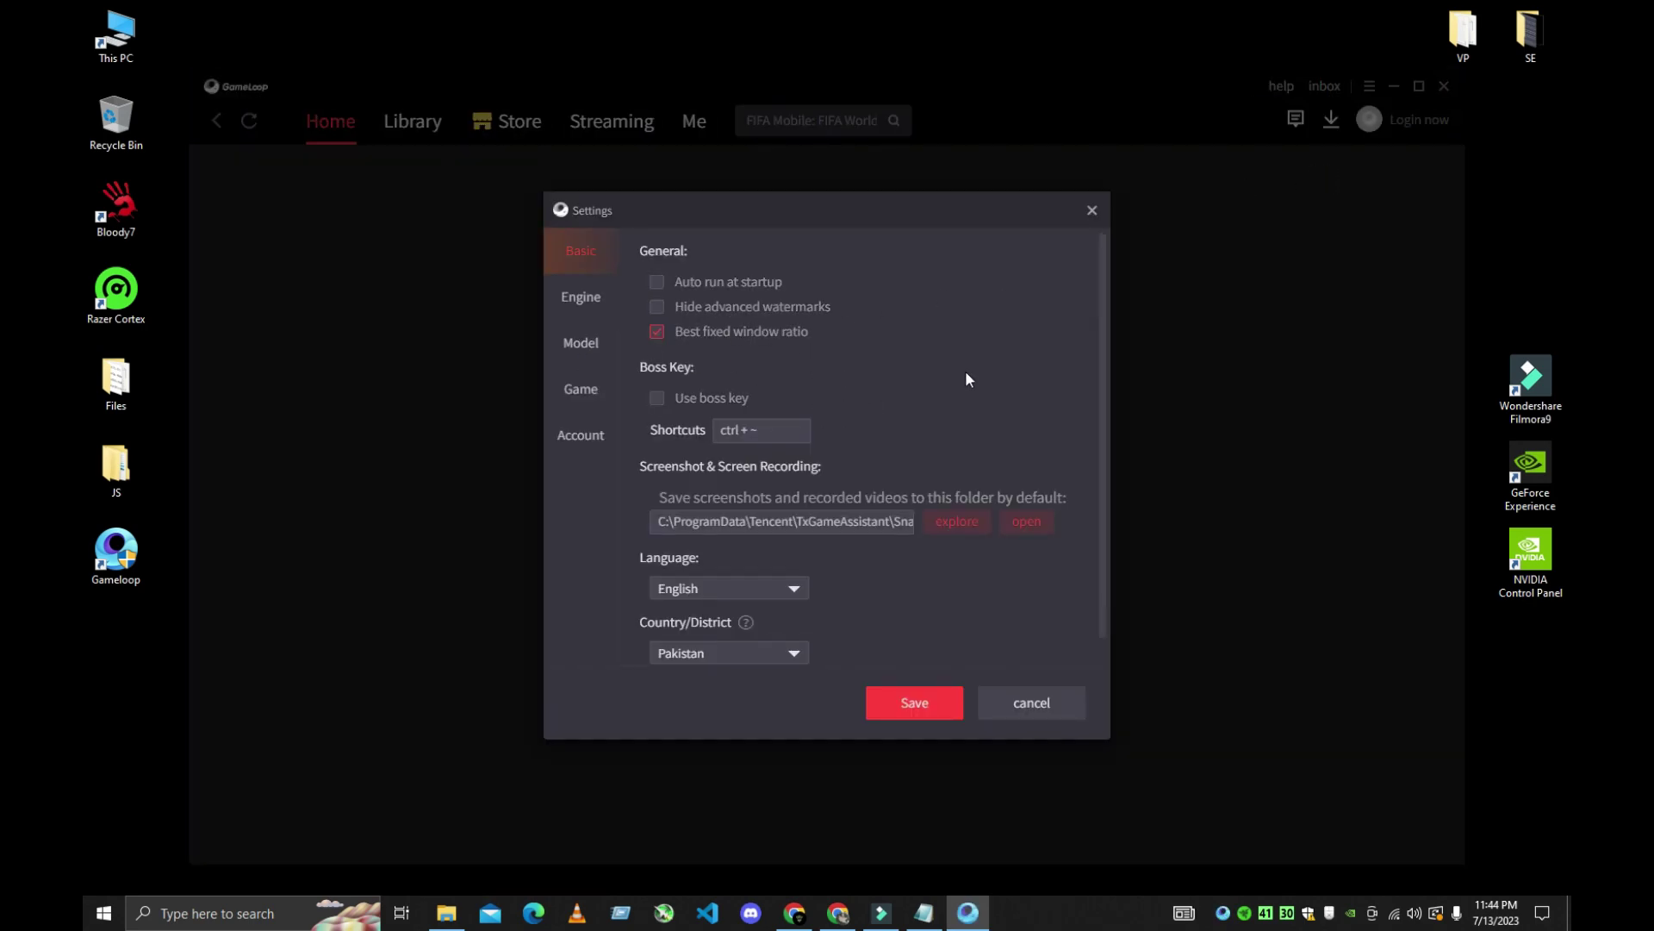
pyautogui.scroll(-1, 1107, 582)
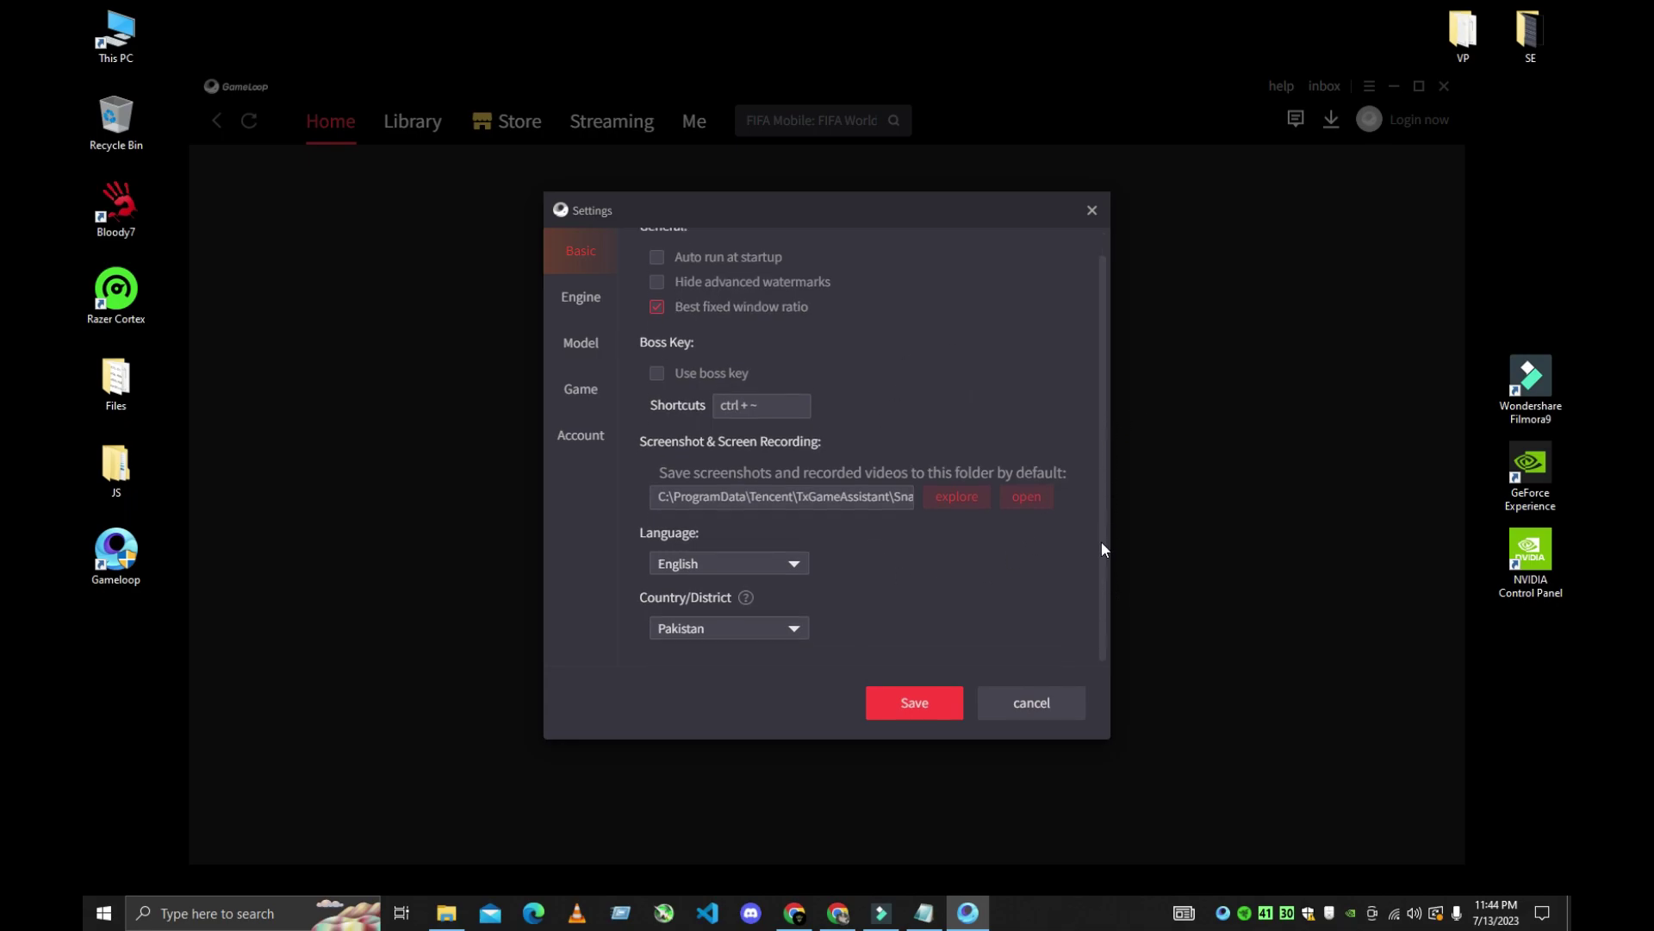
pyautogui.scroll(1, 1101, 553)
pyautogui.click(585, 297)
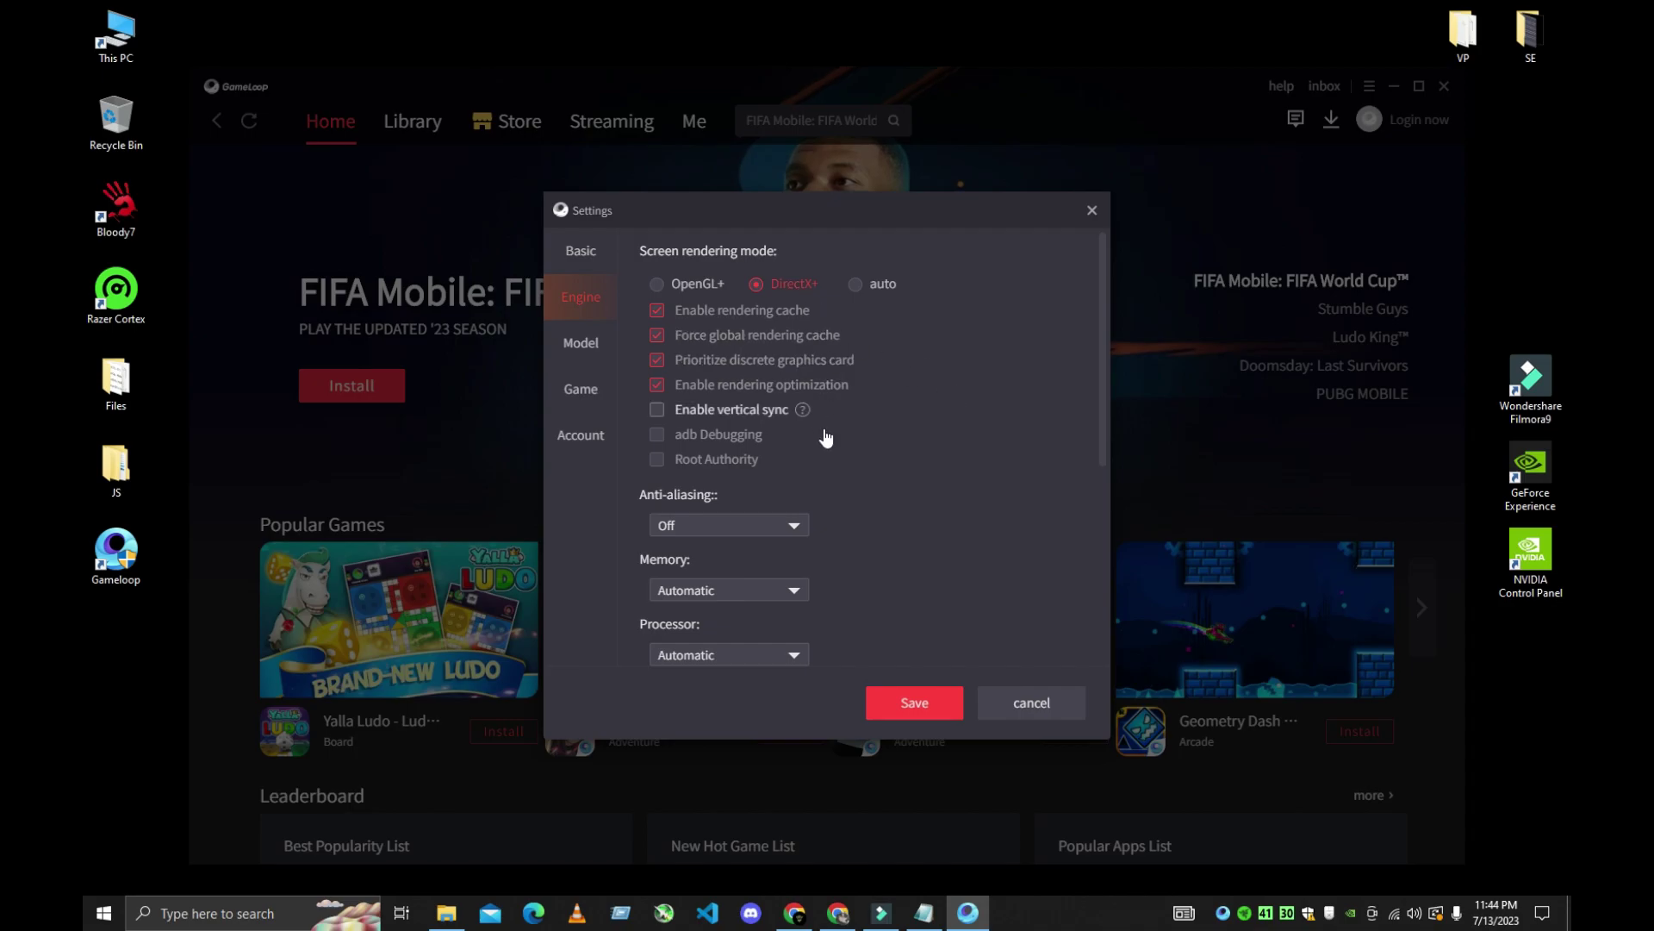
pyautogui.moveTo(1099, 320)
pyautogui.mouseDown()
pyautogui.moveTo(1085, 539)
pyautogui.moveTo(1085, 293)
pyautogui.mouseUp()
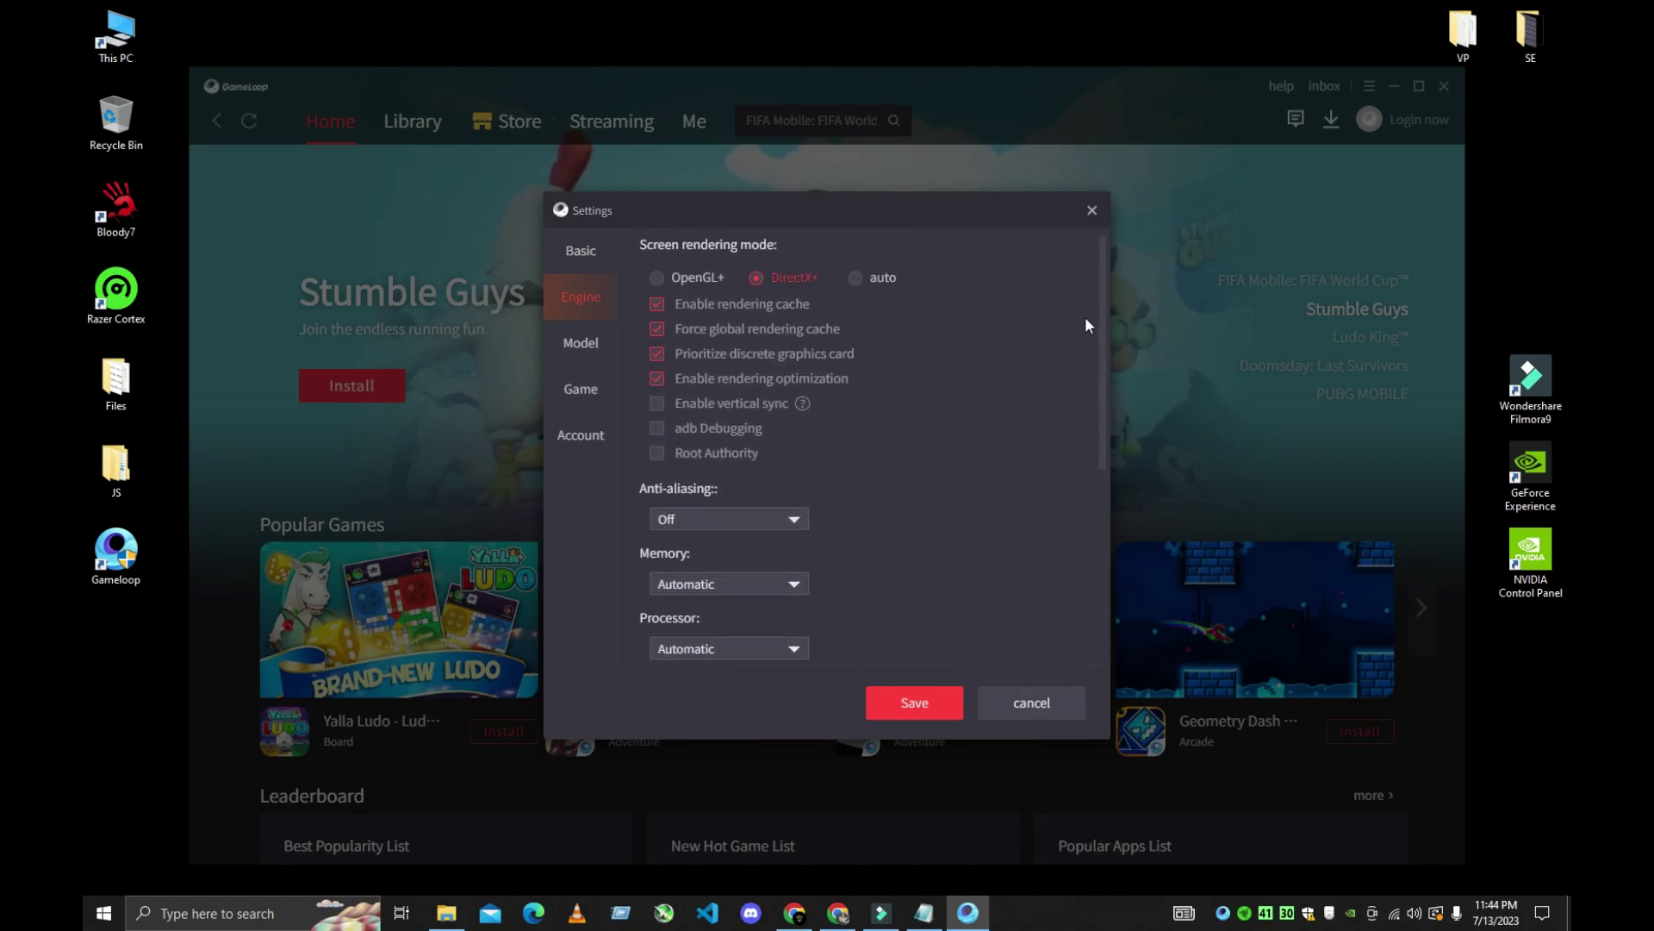
pyautogui.moveTo(1084, 294); pyautogui.dragTo(1082, 505)
pyautogui.click(591, 359)
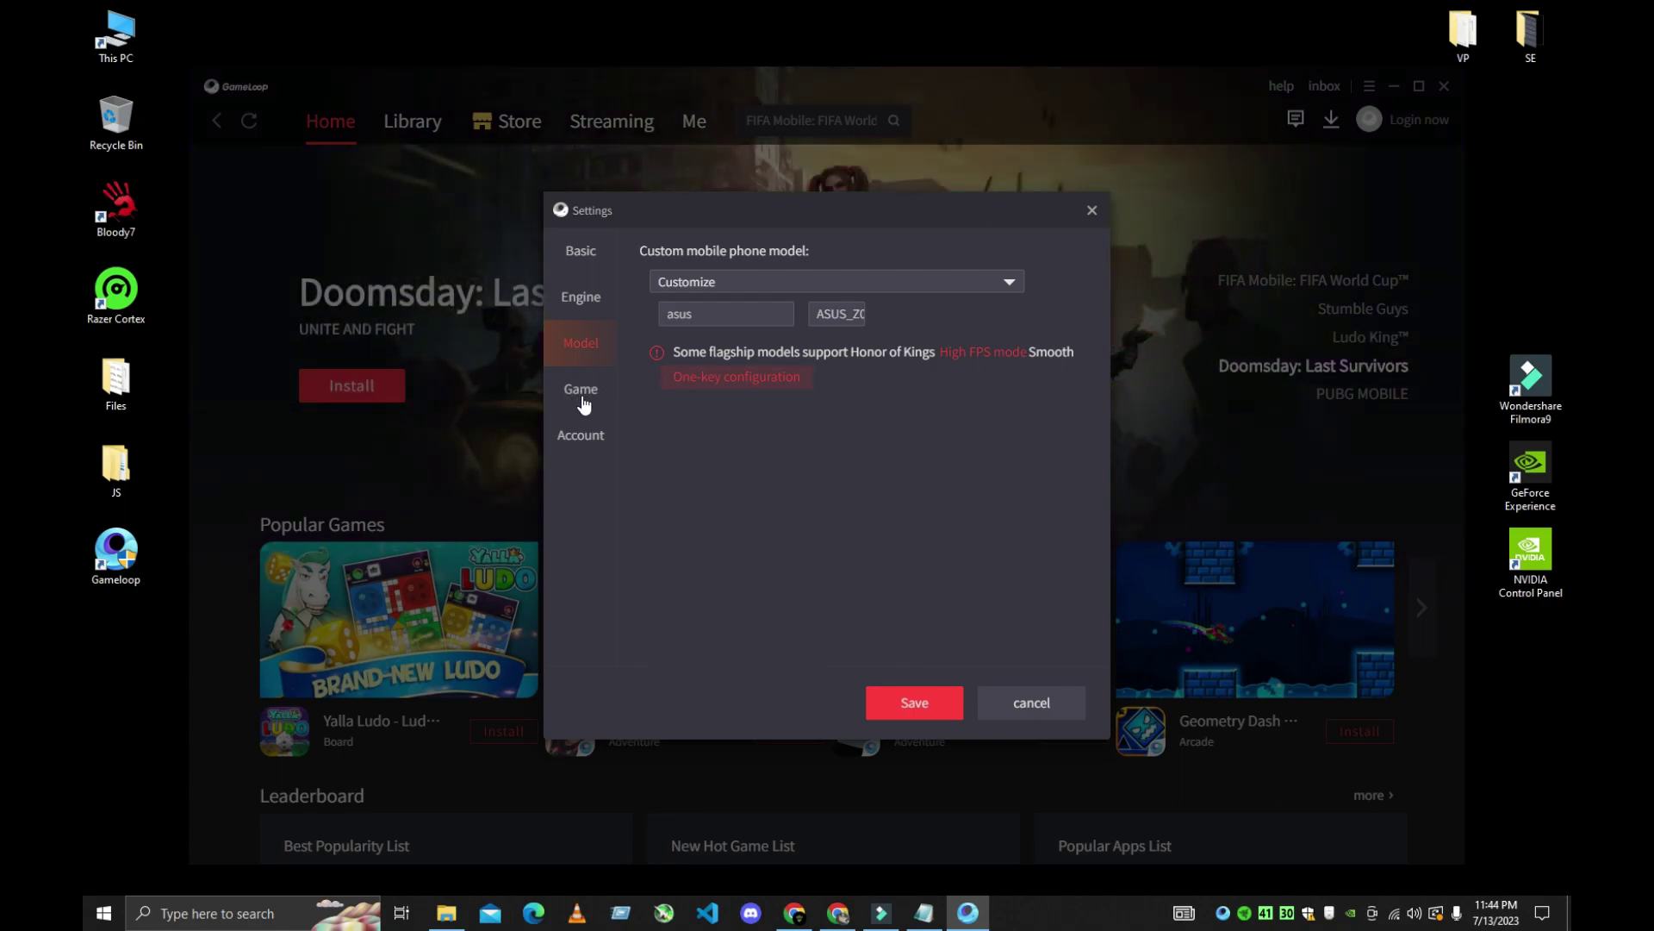
pyautogui.click(972, 283)
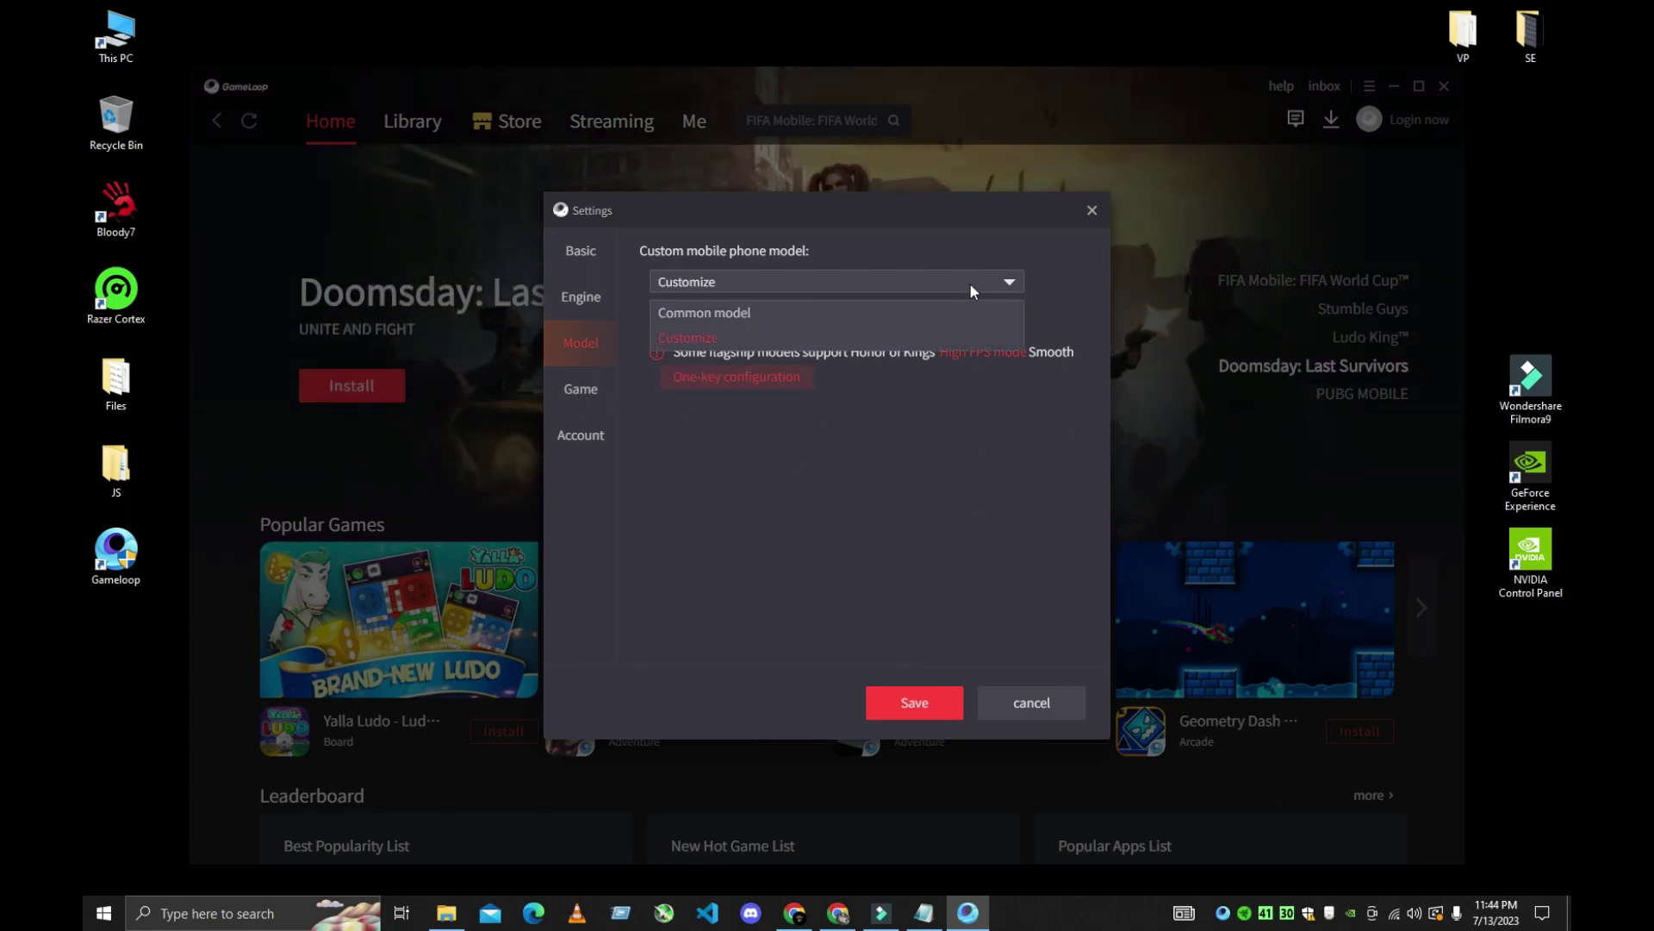
pyautogui.click(581, 390)
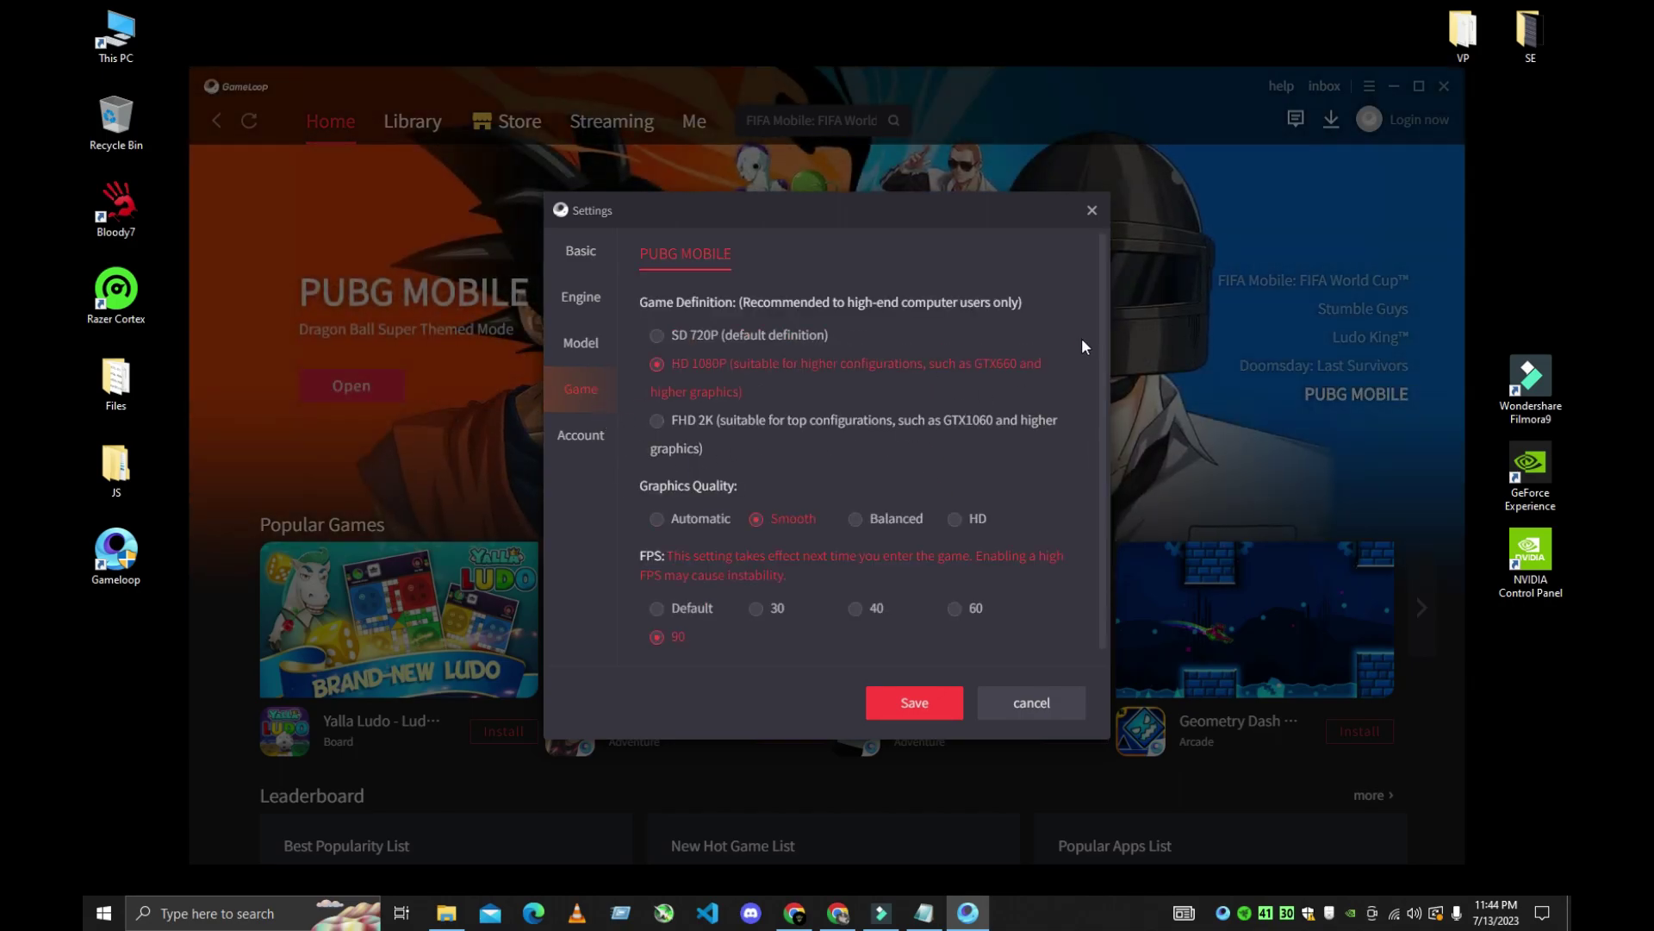
pyautogui.scroll(-1, 1098, 336)
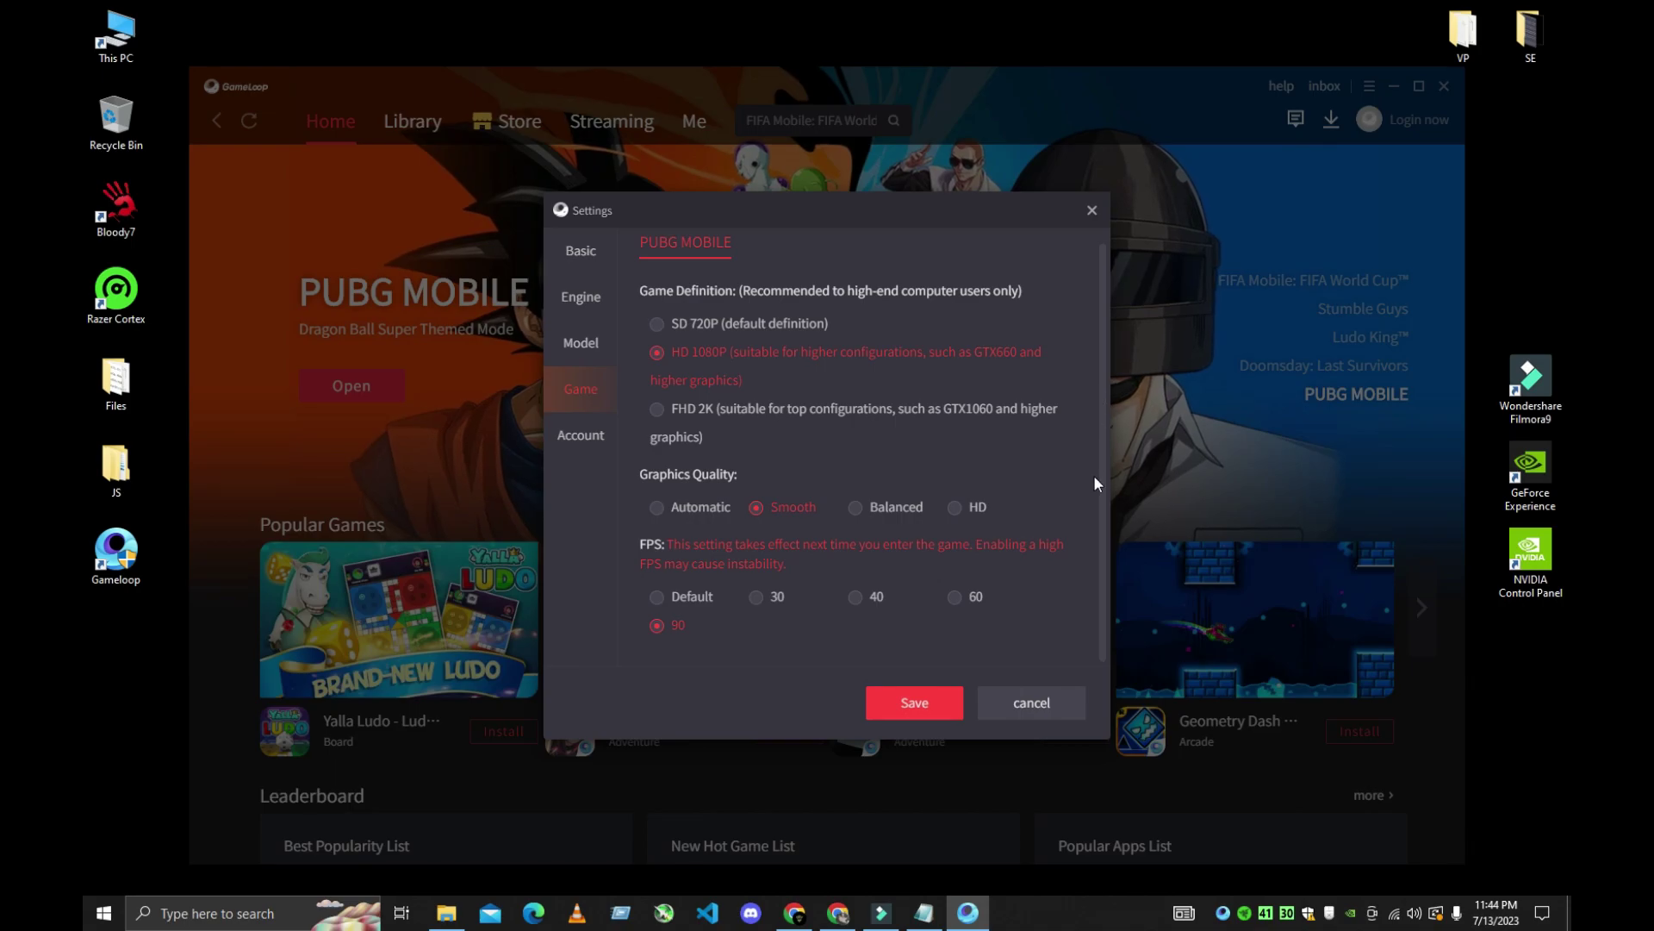
pyautogui.scroll(1, 1086, 310)
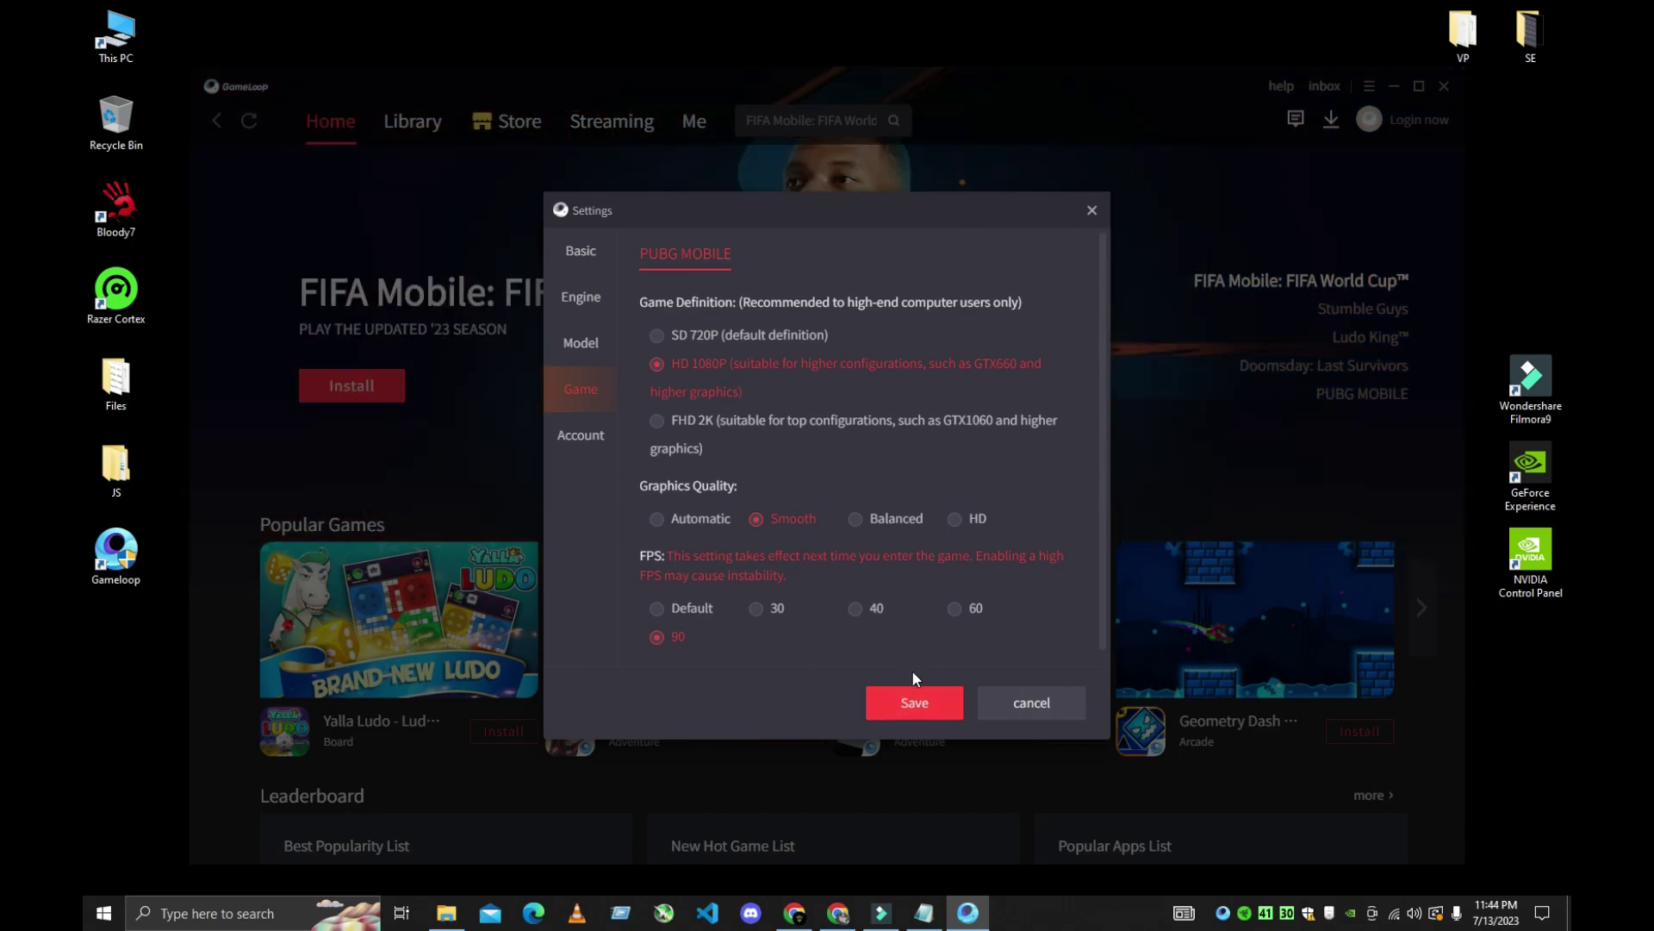
# Save PUBG Mobile at HD 1080P, Smooth, 90 FPS and close Gameloop
pyautogui.click(933, 706)
pyautogui.click(1444, 87)
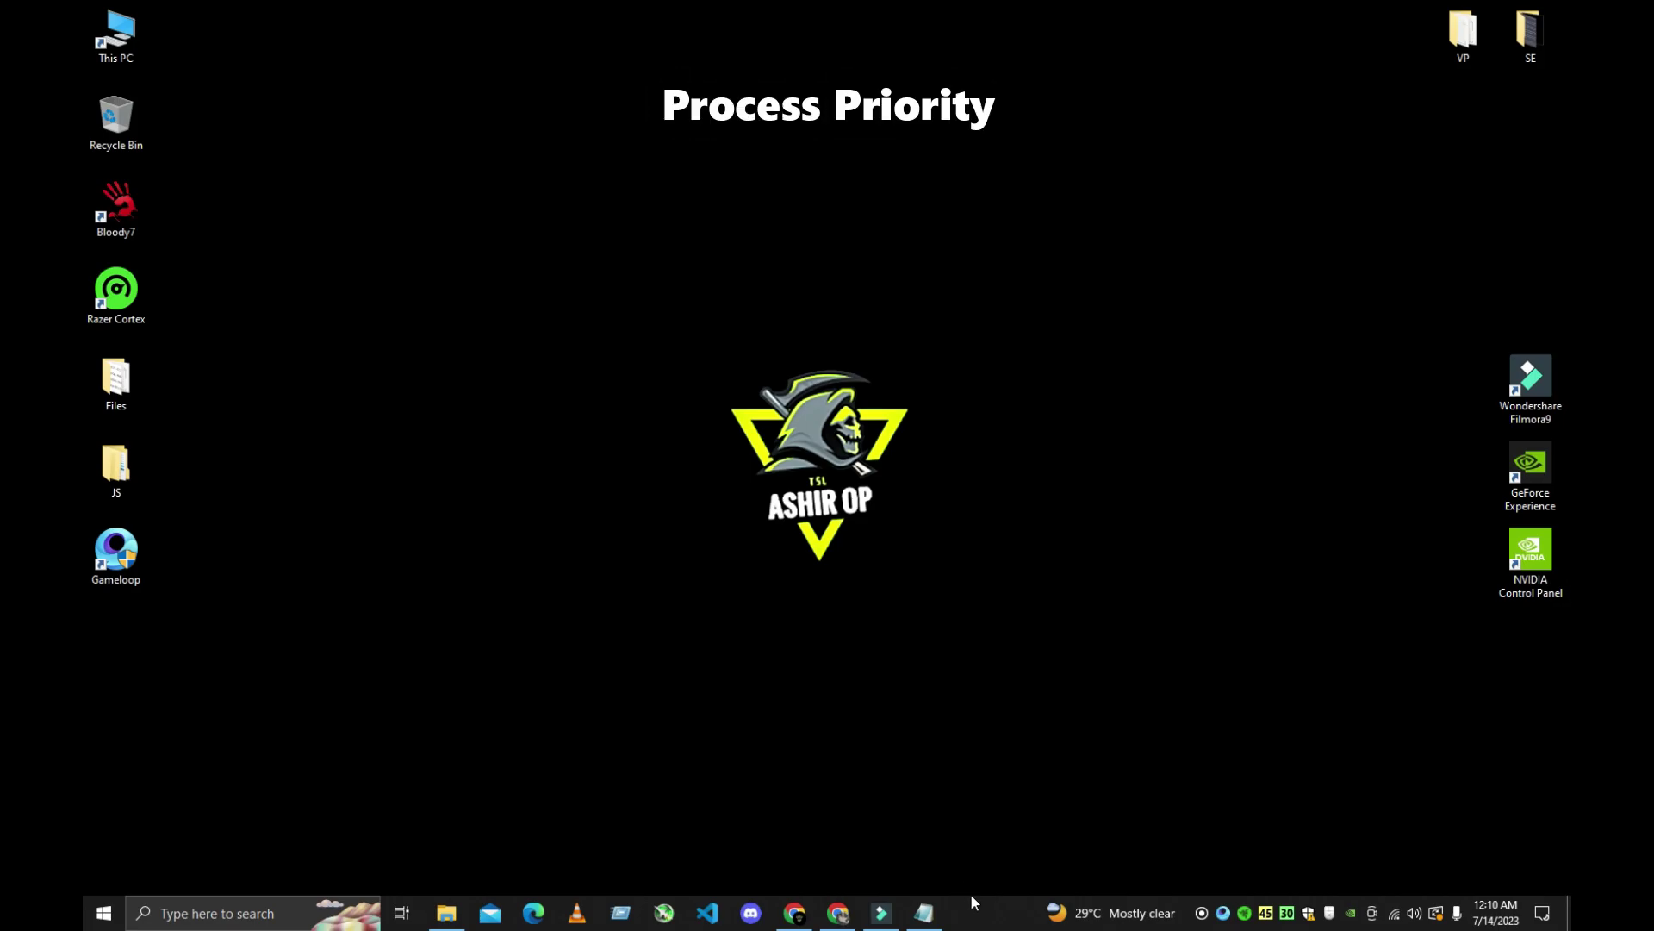
# Launch Task Manager from the taskbar and show the Details process list
pyautogui.rightClick(982, 915)
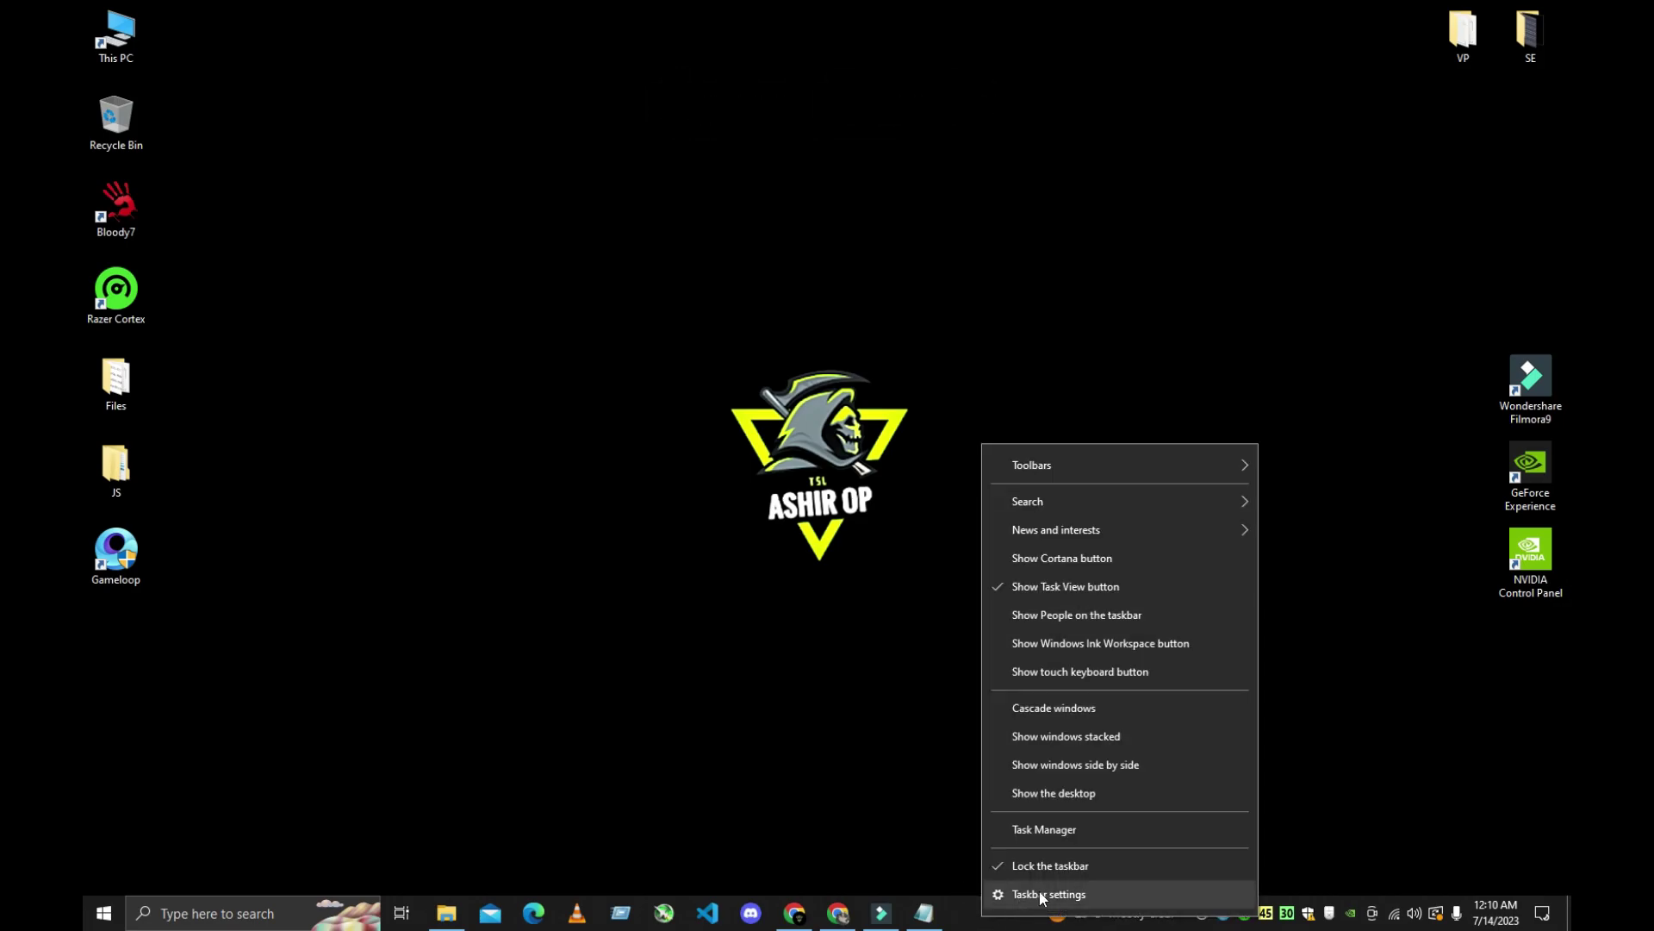
pyautogui.click(1052, 829)
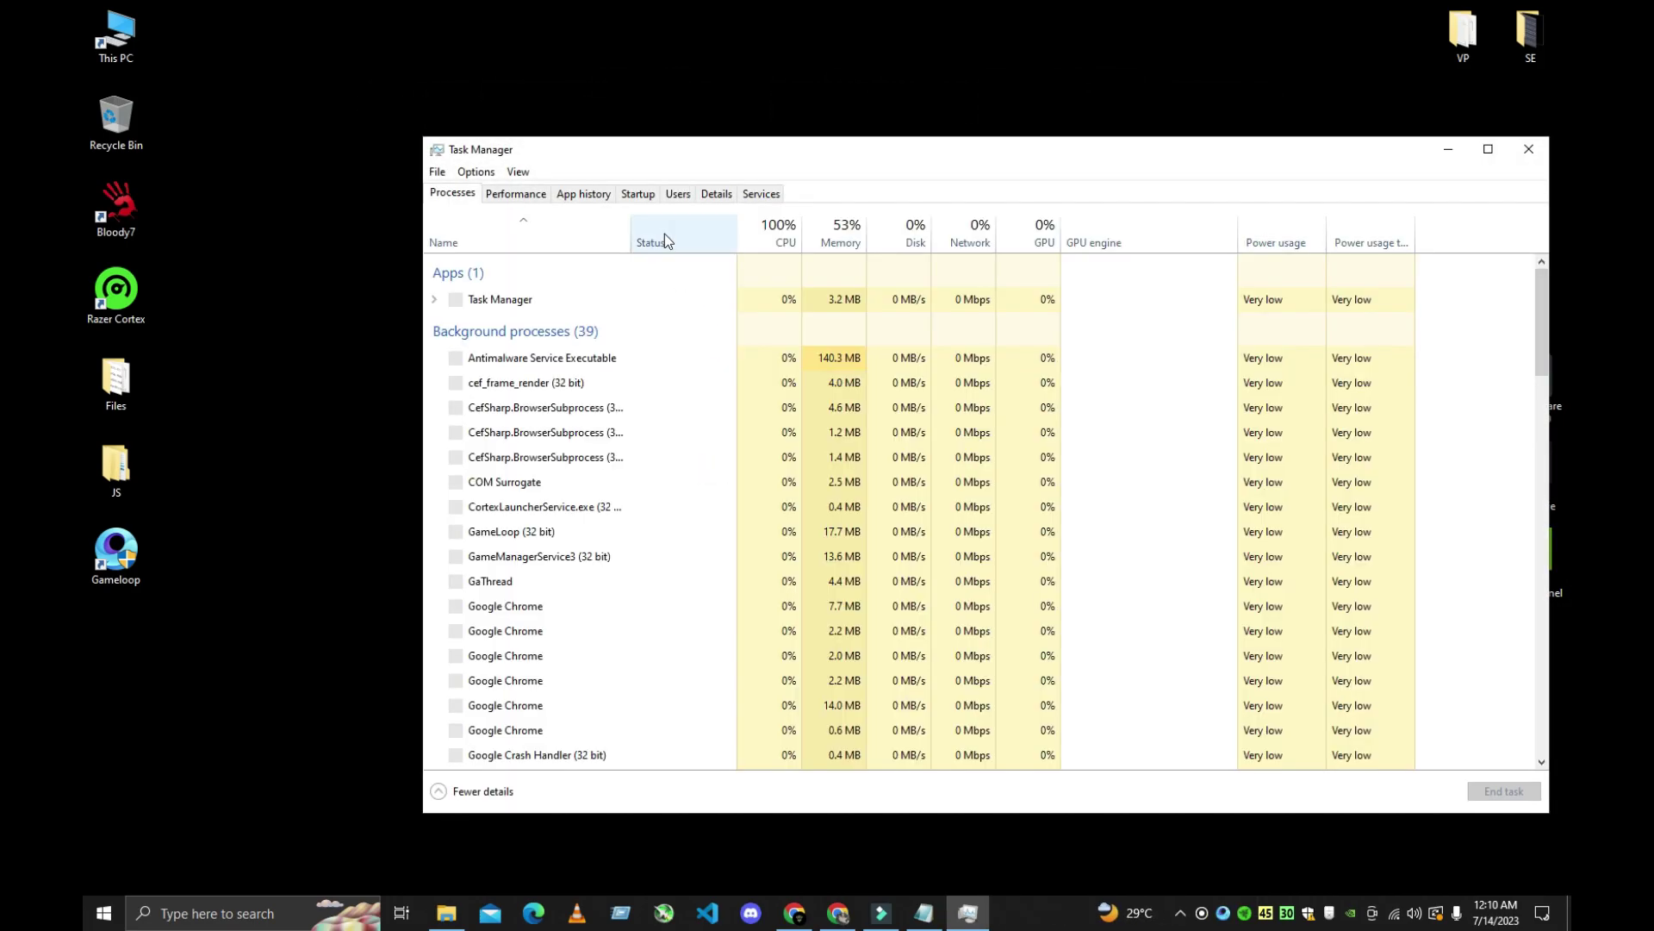
pyautogui.click(718, 194)
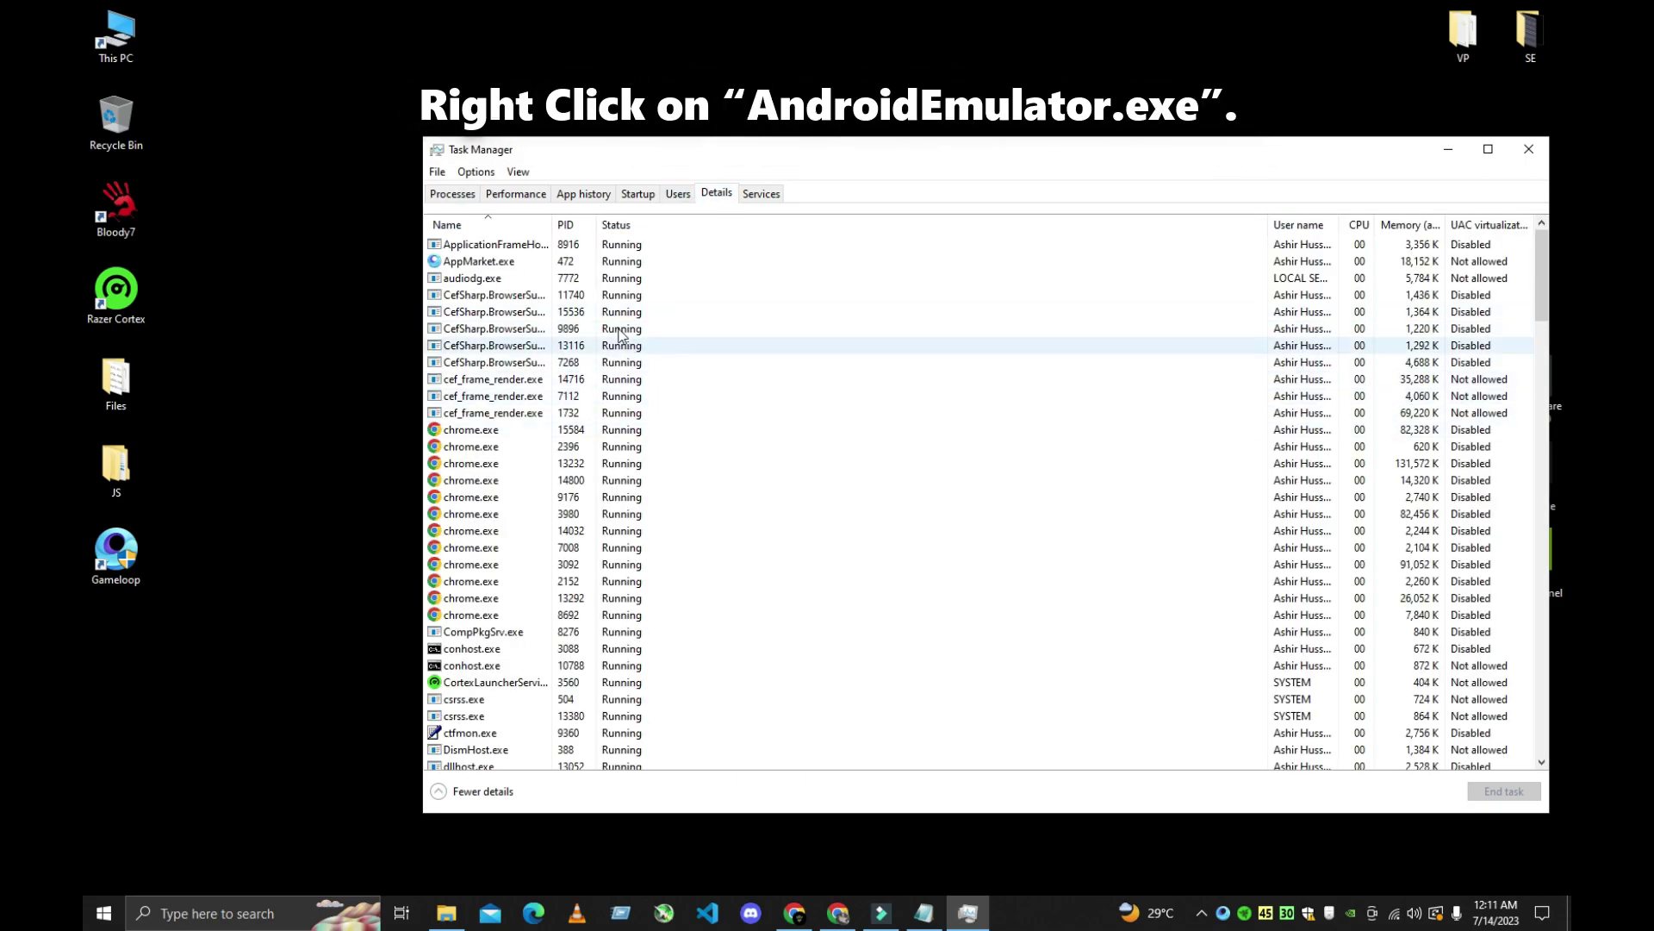
# Set AppMarket.exe to High priority and confirm the change
pyautogui.rightClick(540, 268)
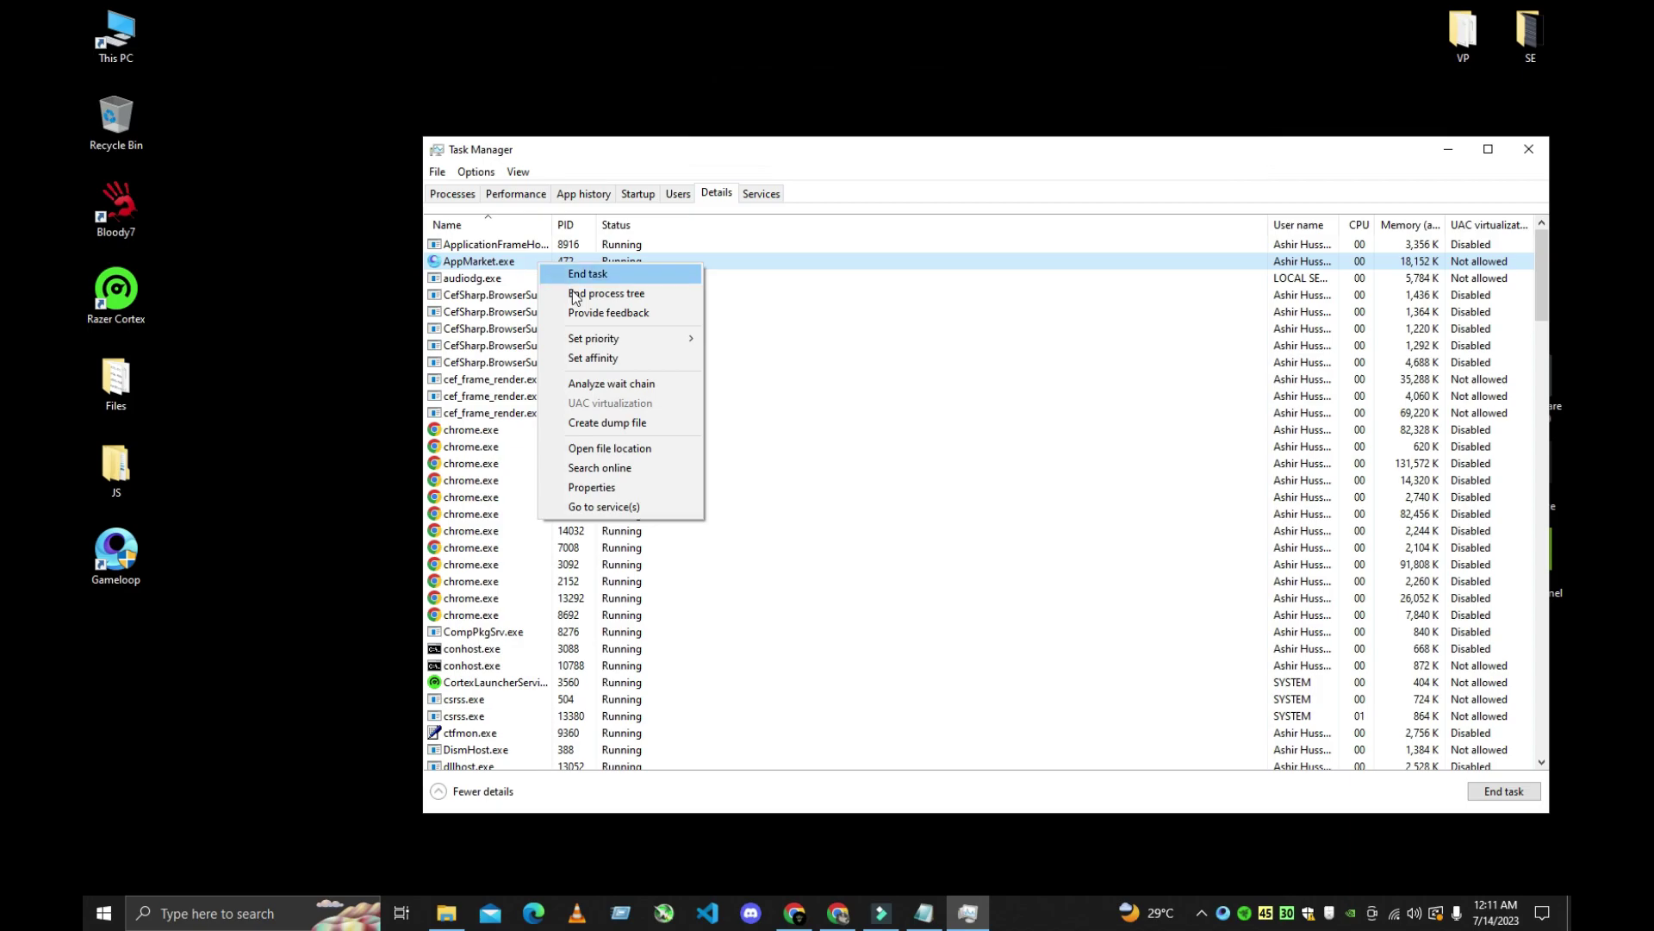
pyautogui.moveTo(608, 338)
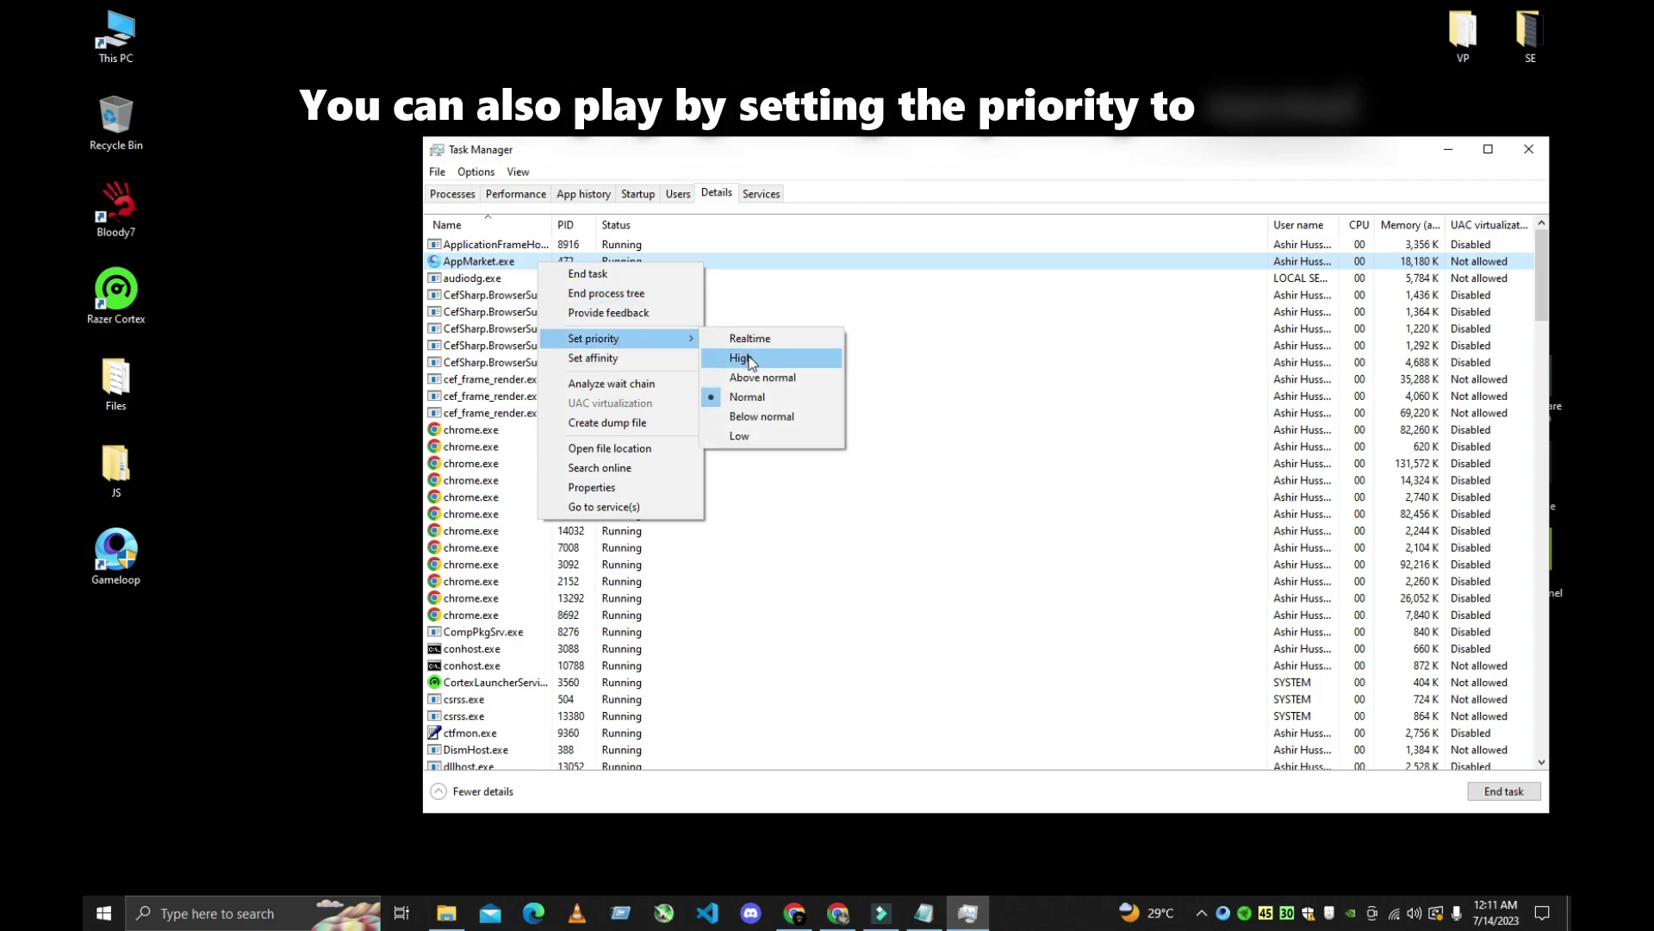
pyautogui.click(766, 359)
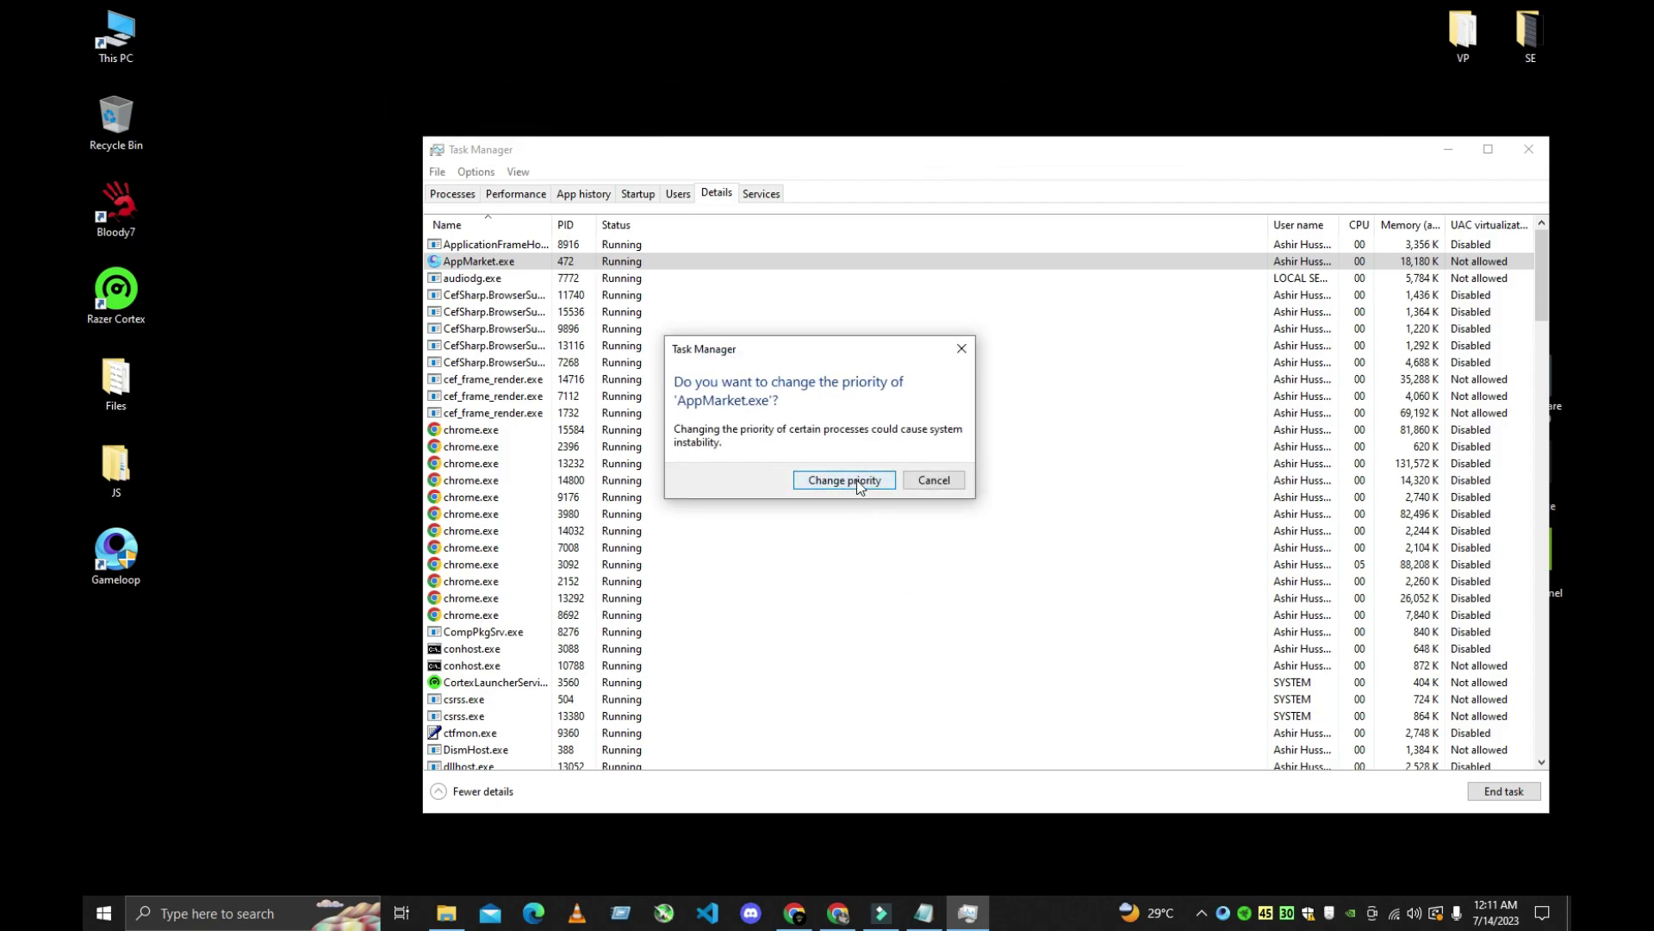
pyautogui.click(844, 480)
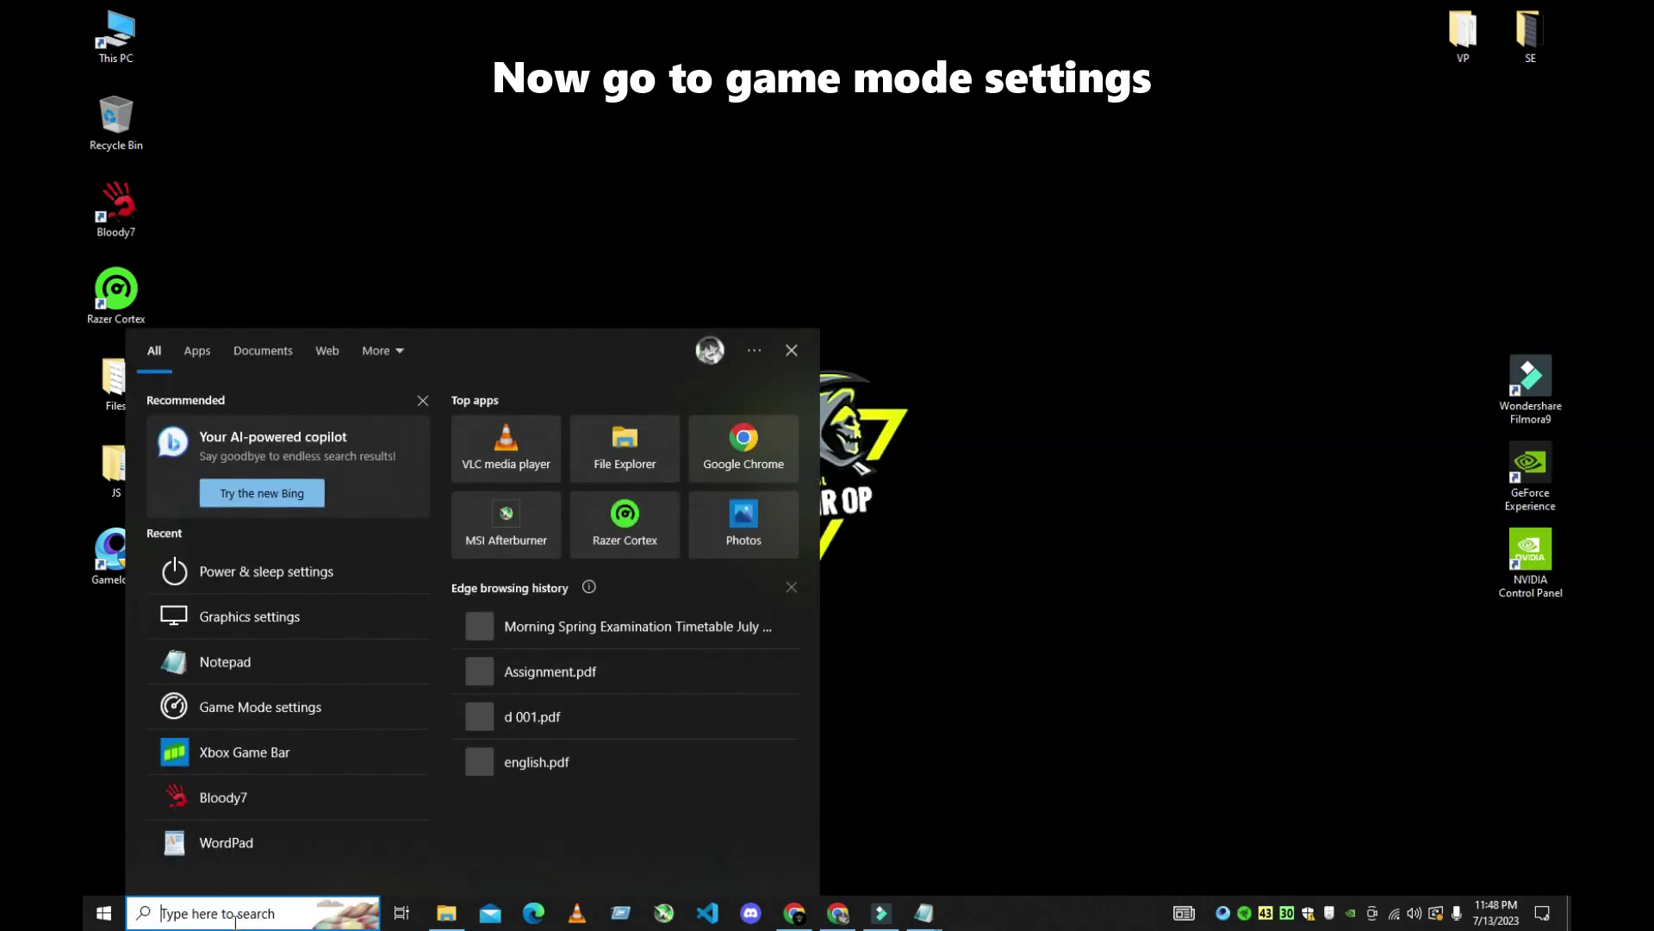
pyautogui.write('game')
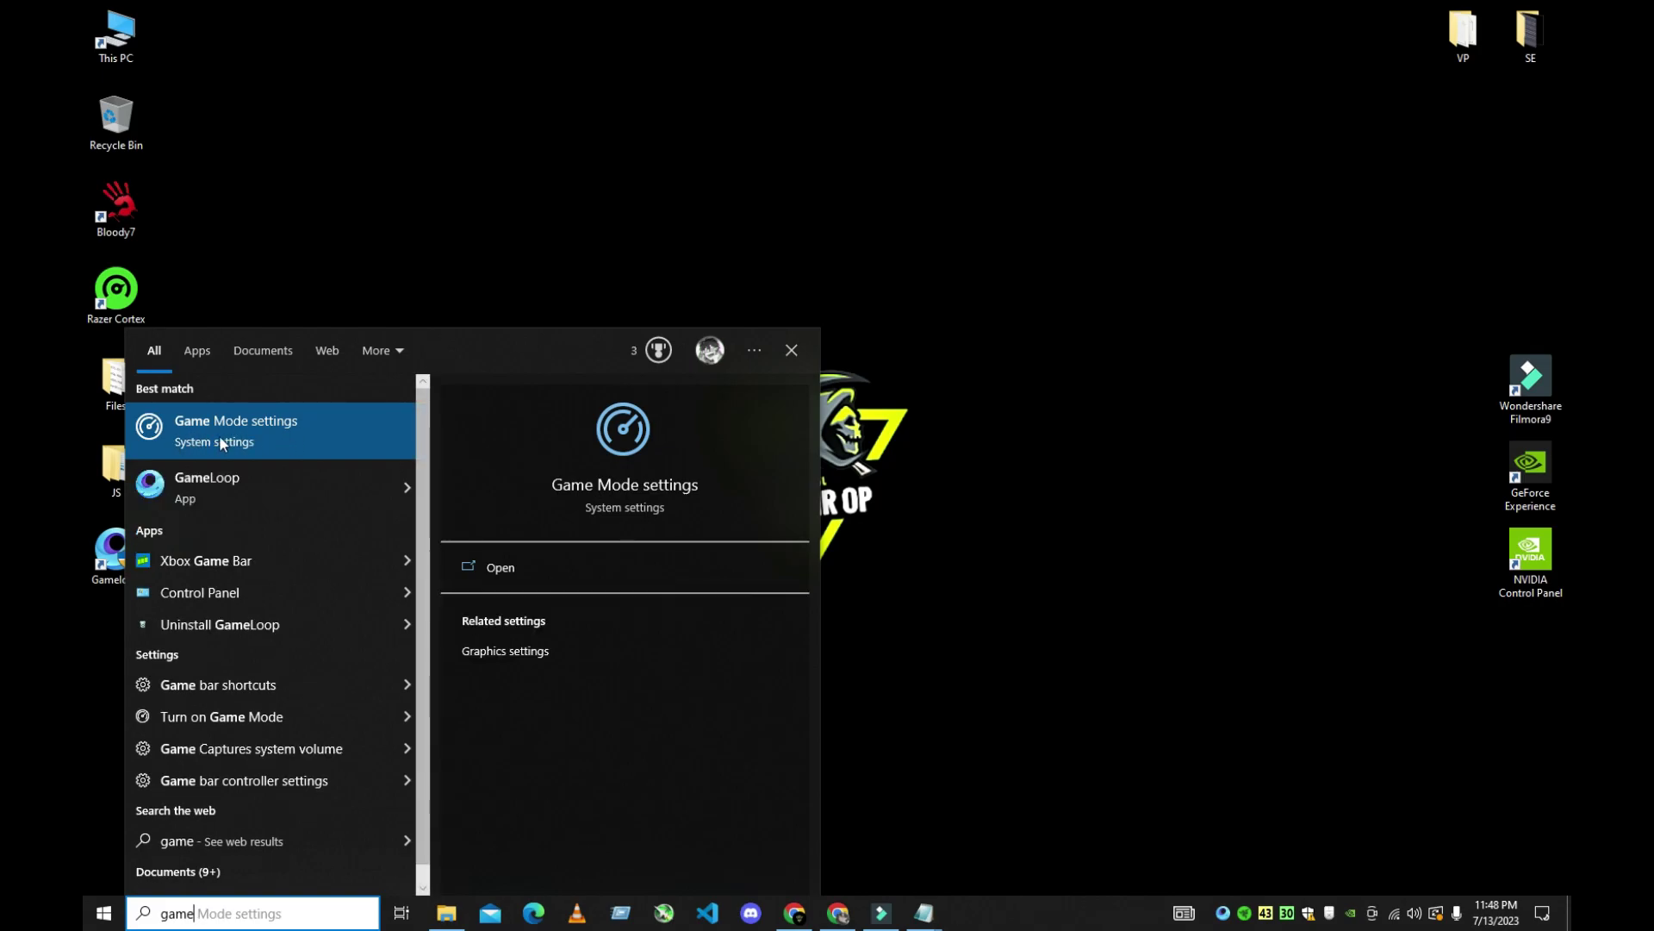
# Open the Game Mode settings page and switch Game Mode off
pyautogui.click(267, 441)
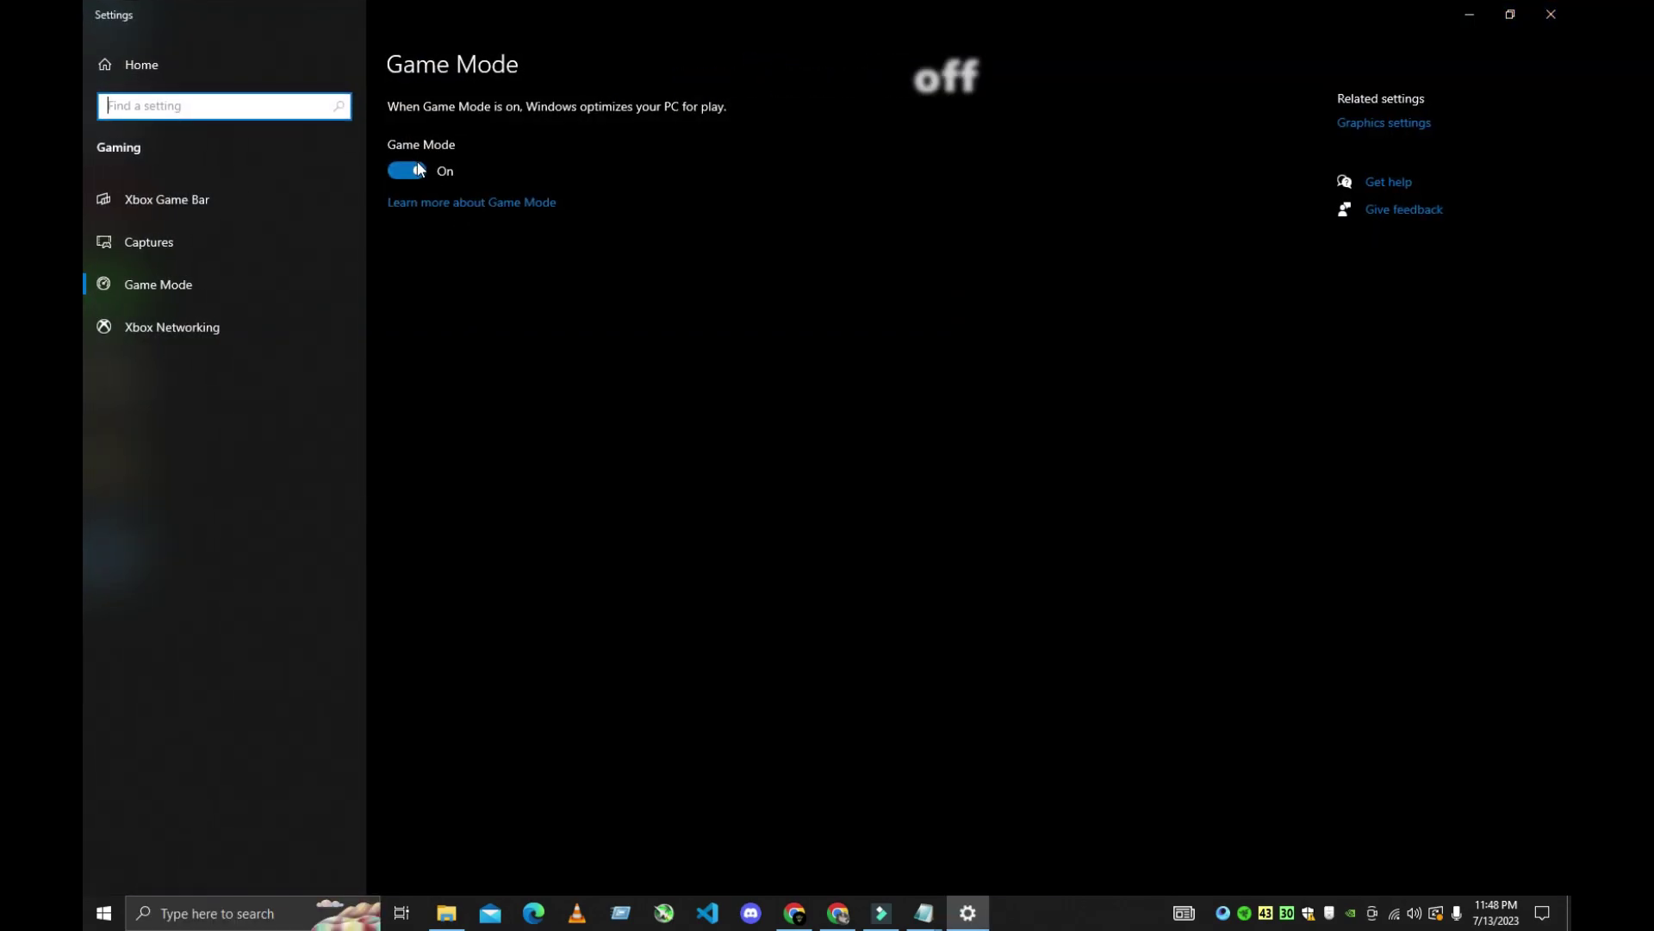
pyautogui.click(413, 169)
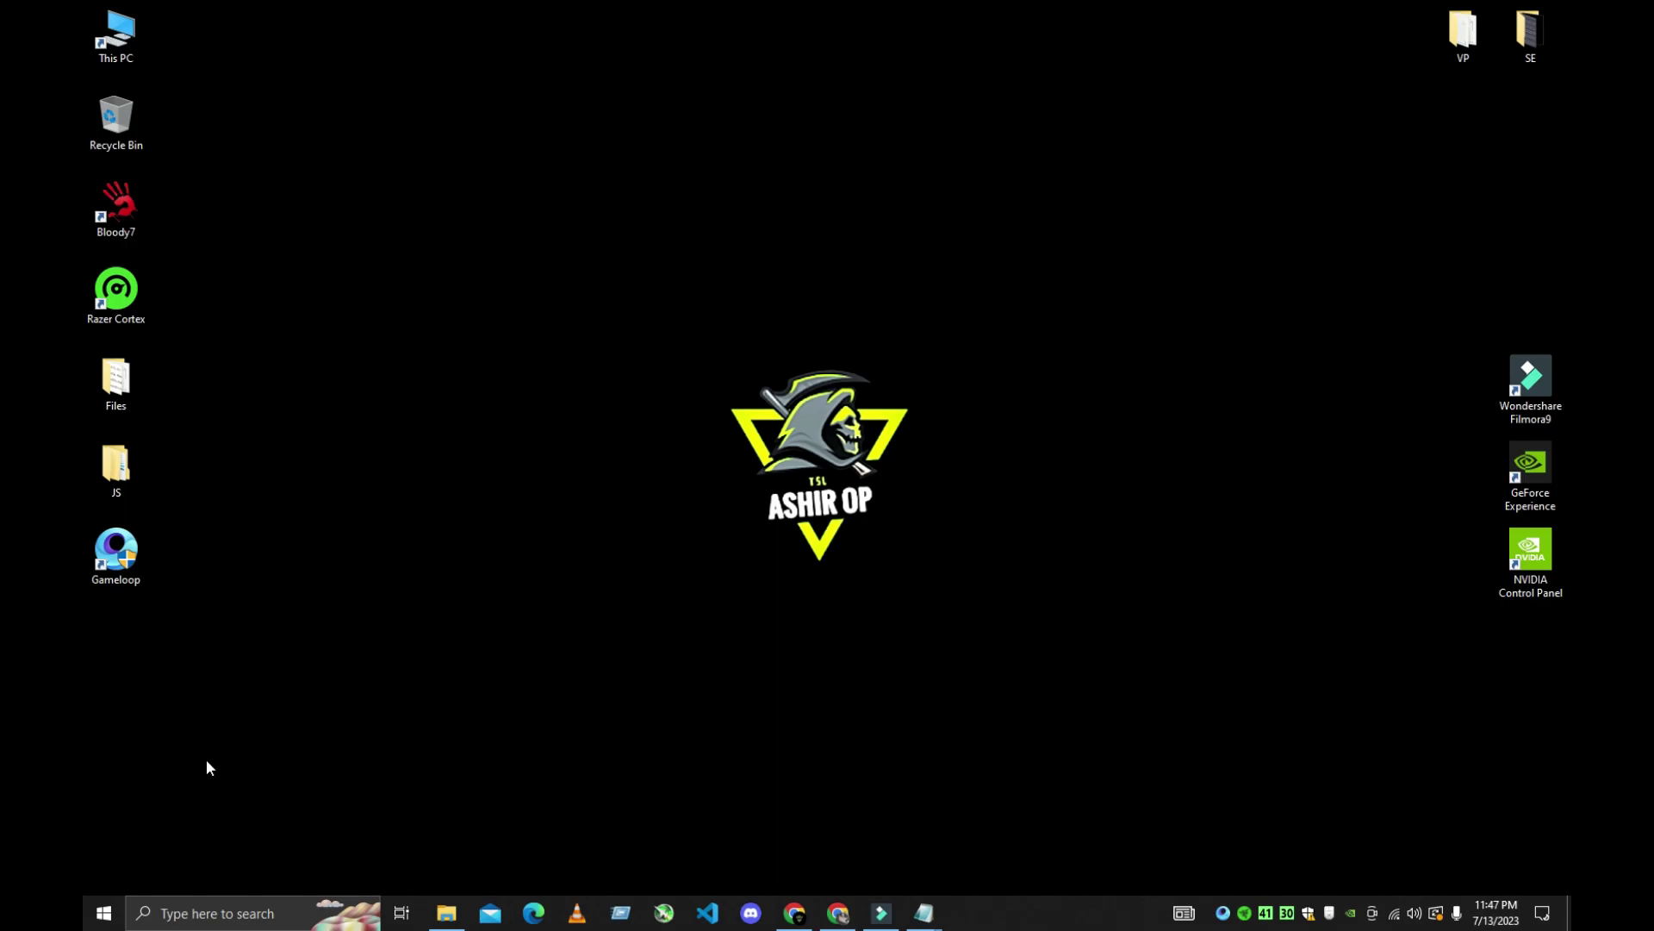
# Search Windows for graphics settings and browse to Gameloop's TxGameAssistant ui folder, then cancel the file picker
pyautogui.click(177, 912)
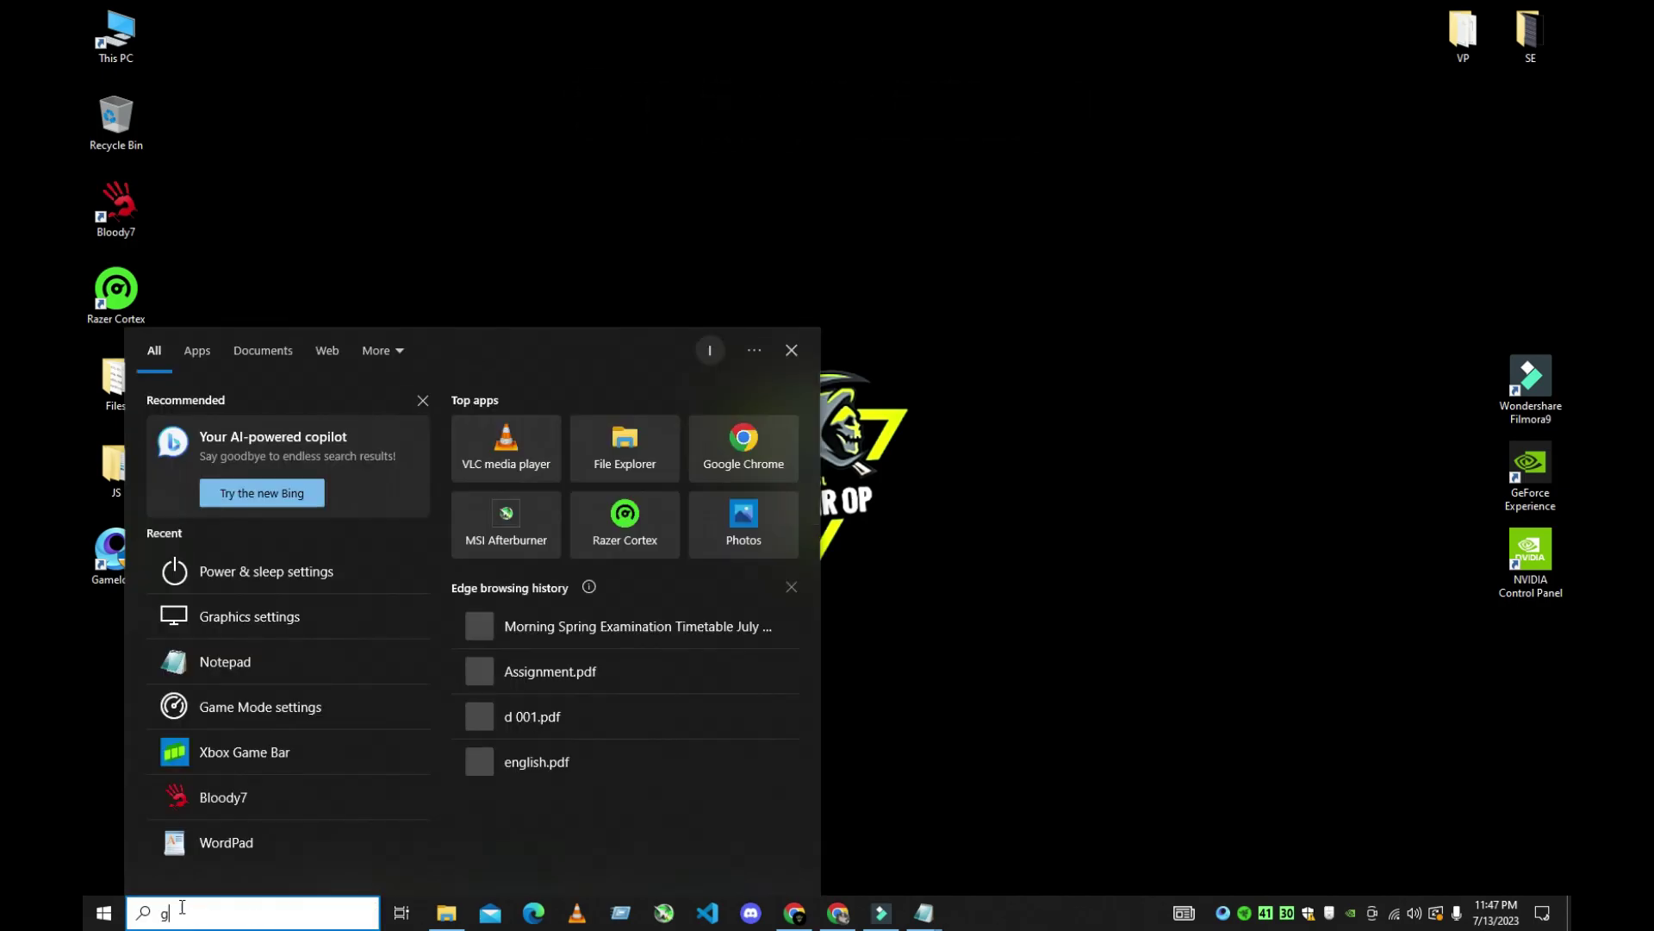
pyautogui.write('gra')
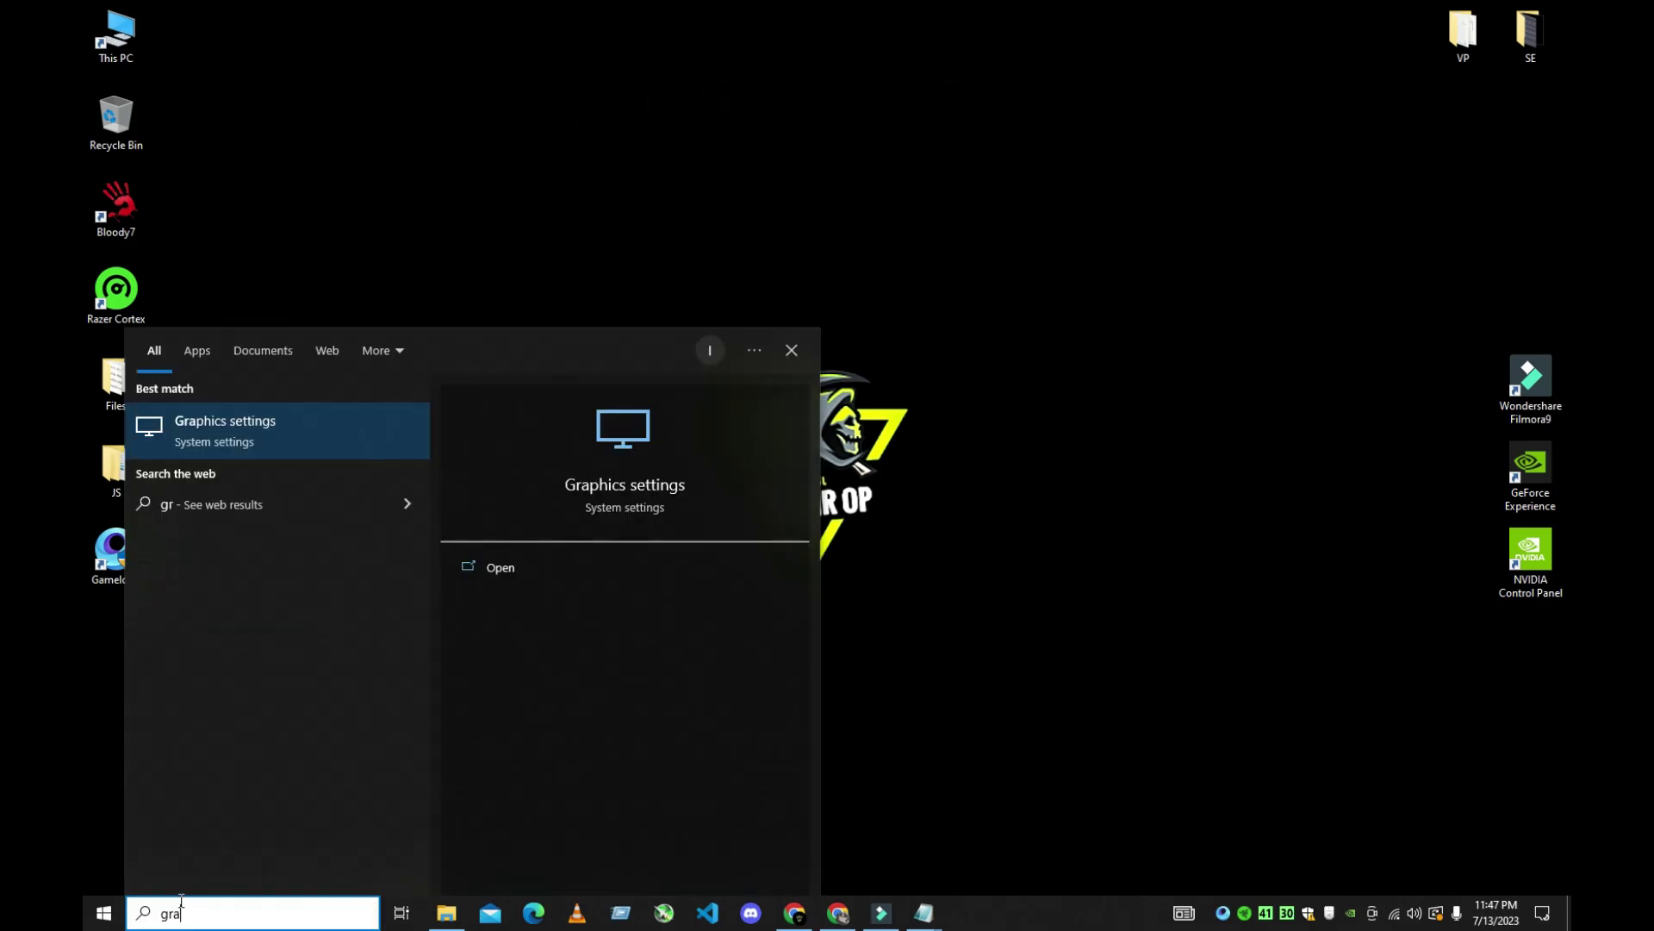
pyautogui.click(232, 430)
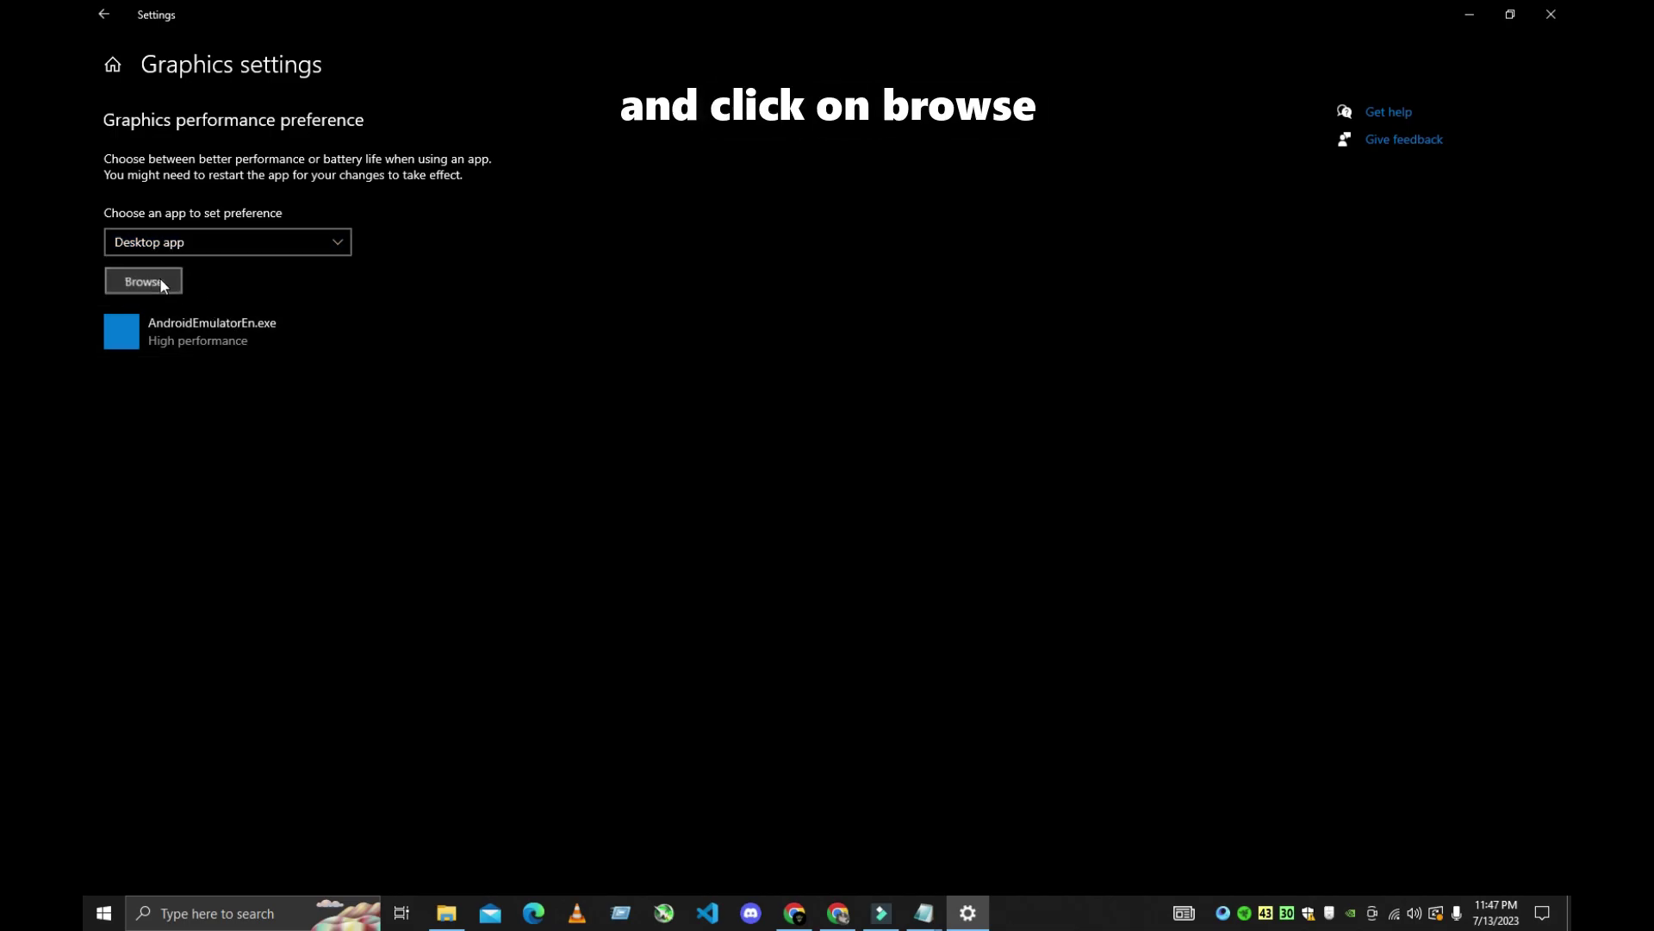
pyautogui.click(158, 281)
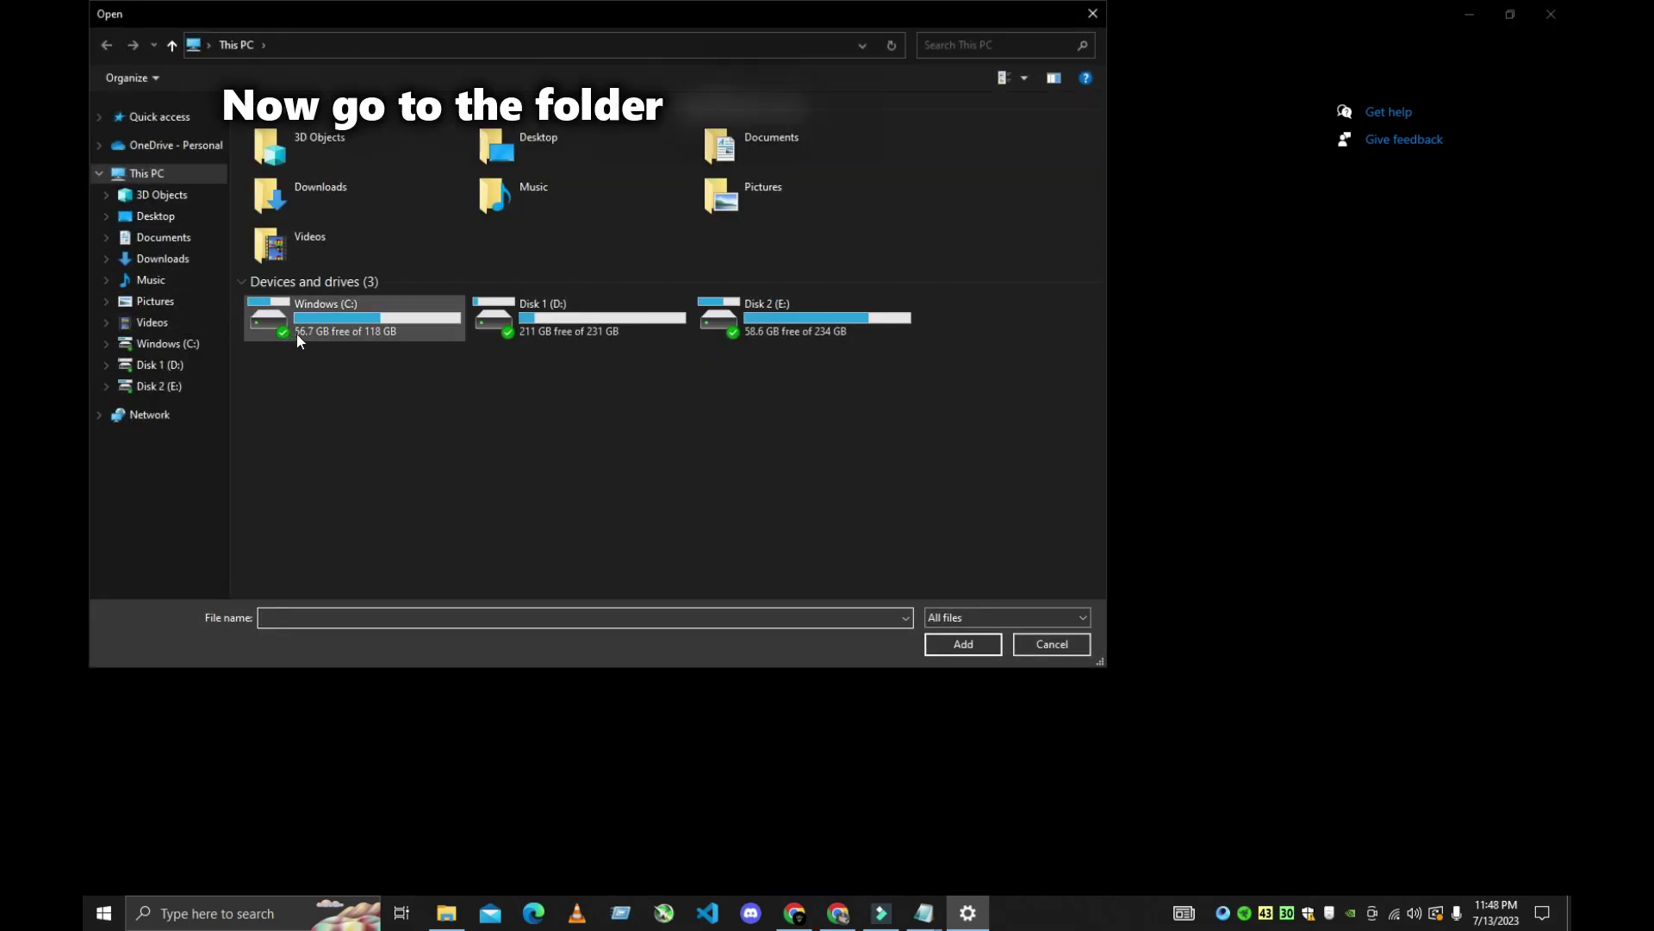
pyautogui.doubleClick(302, 332)
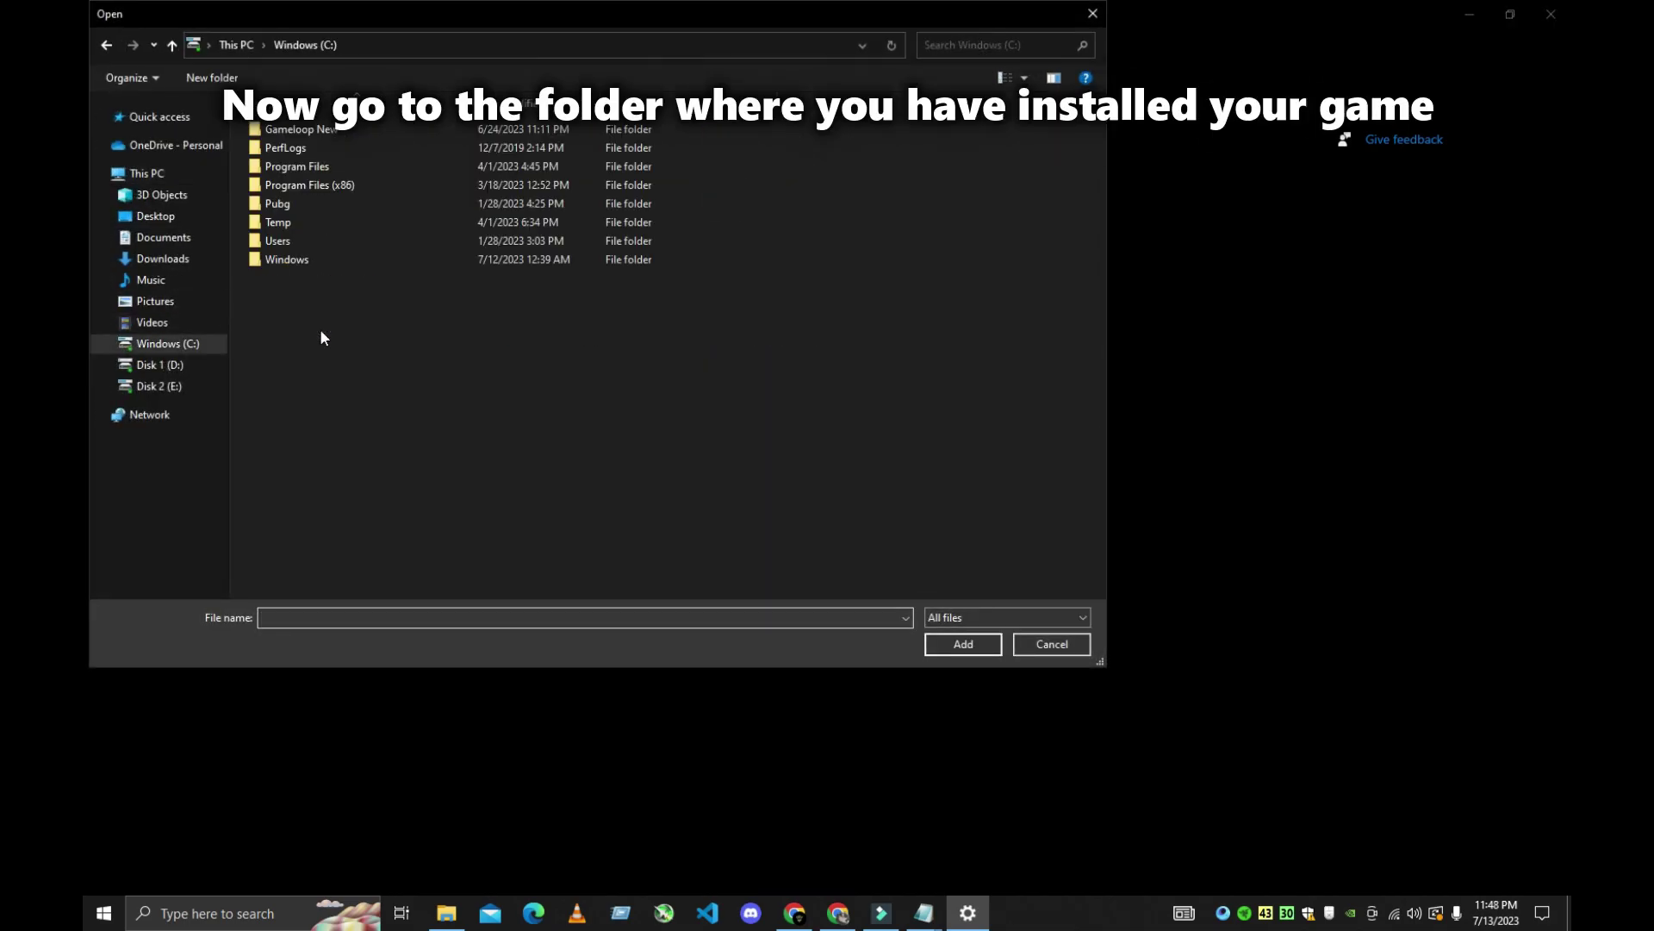
pyautogui.doubleClick(306, 127)
pyautogui.doubleClick(307, 129)
pyautogui.doubleClick(287, 163)
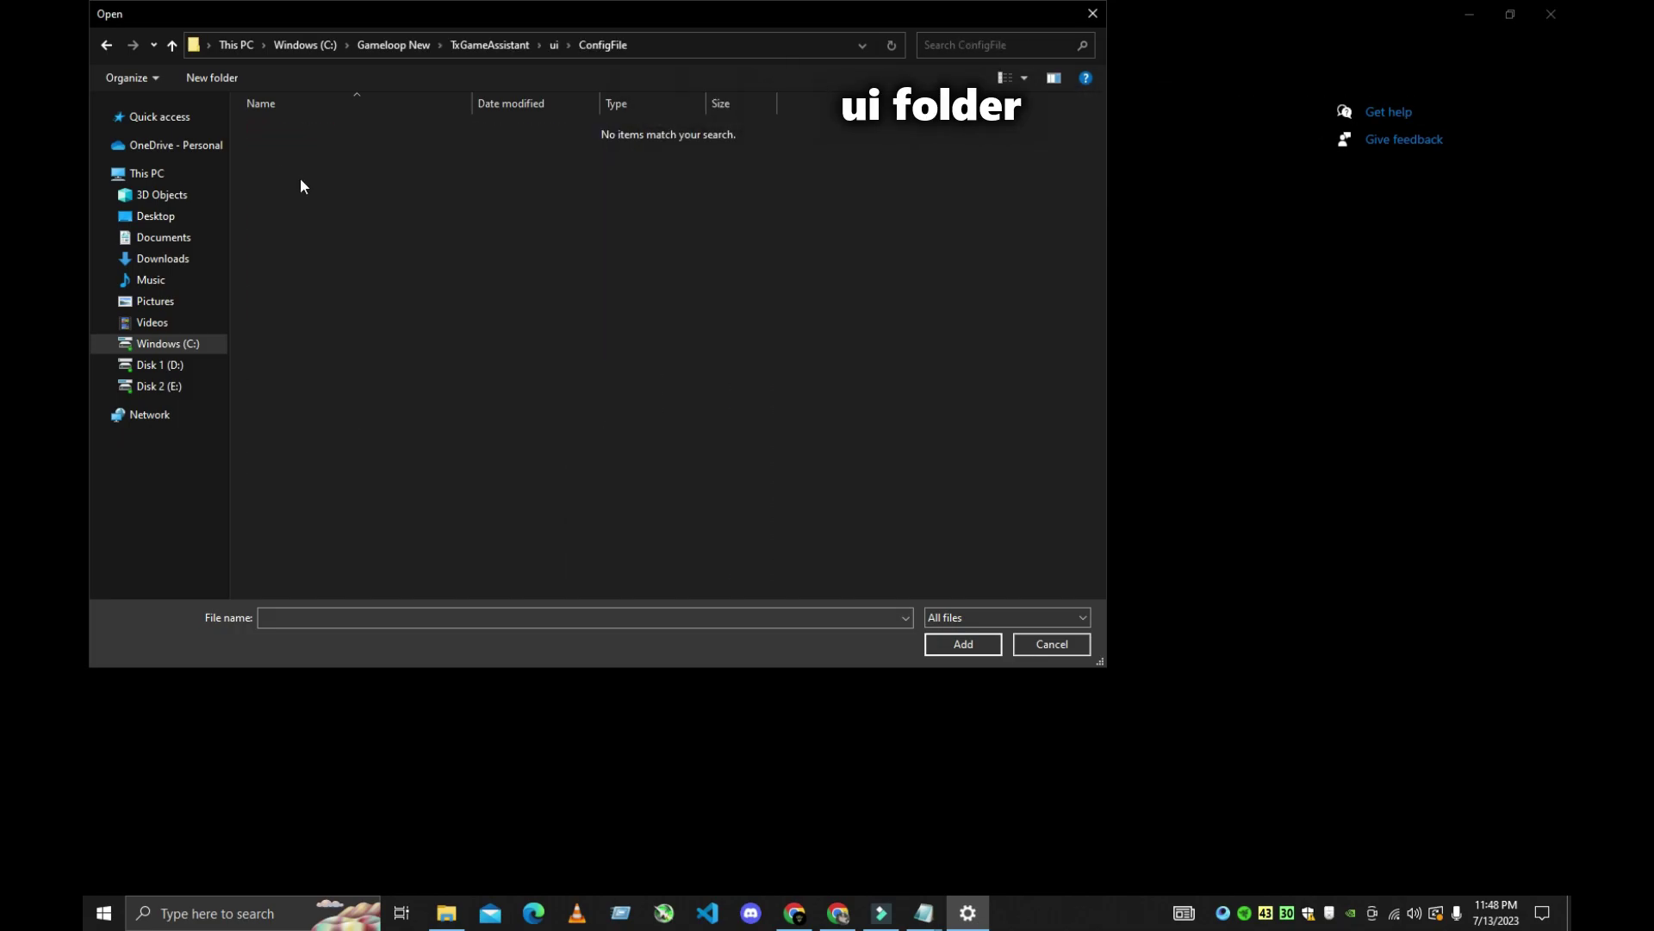
pyautogui.press('BackSpace')
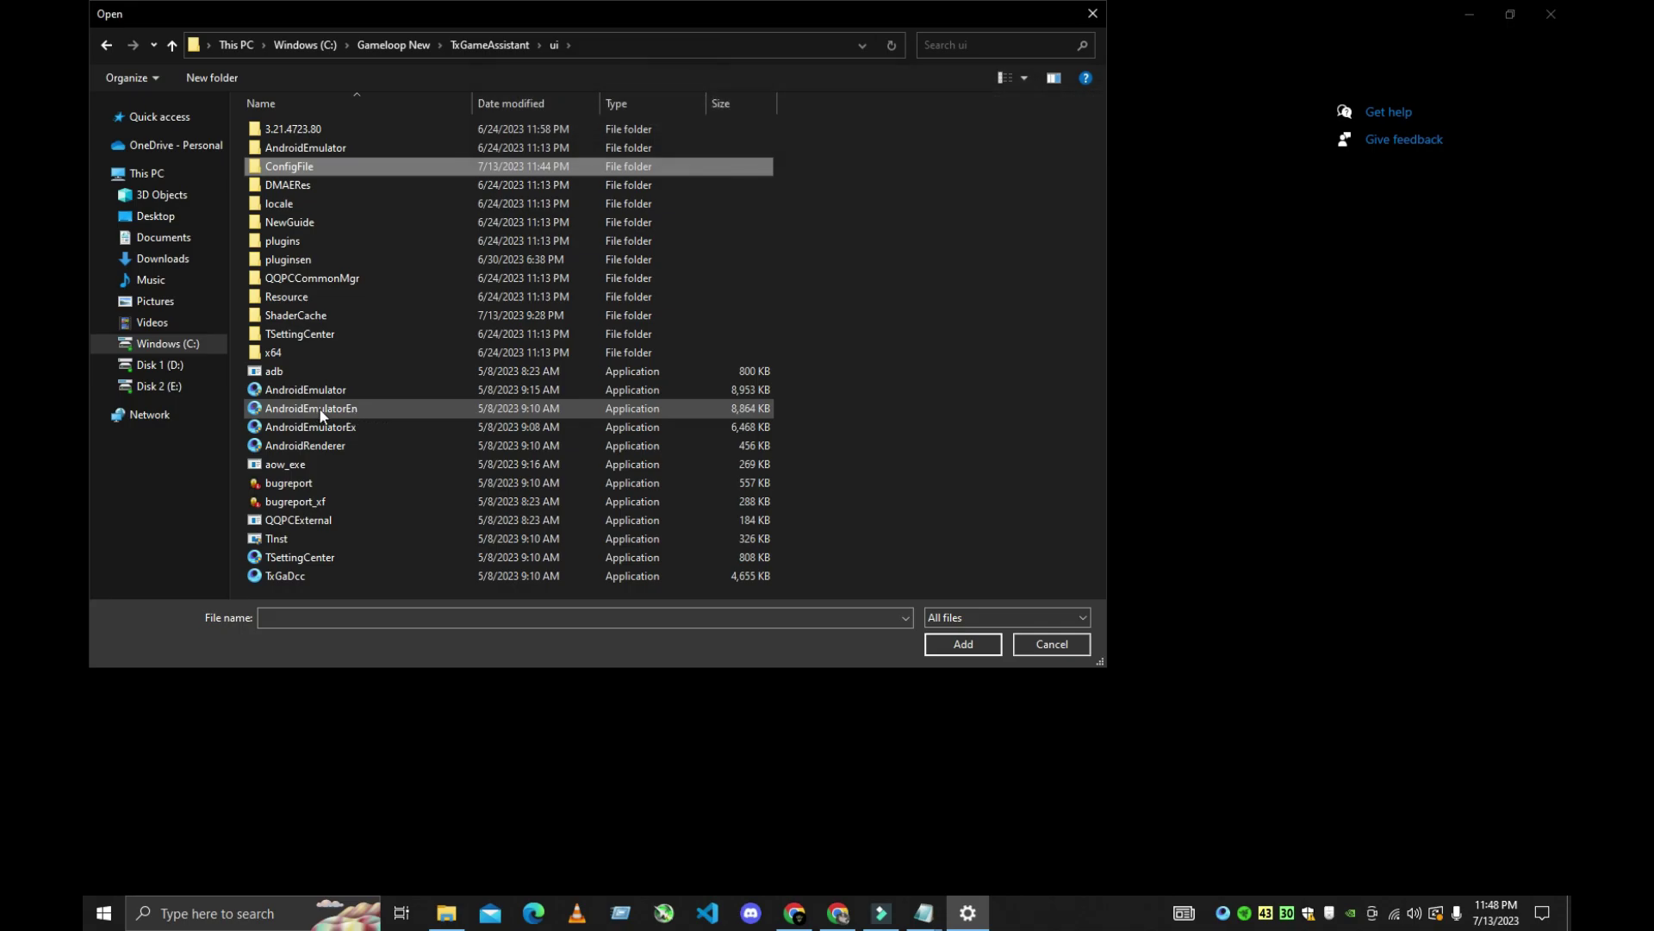
pyautogui.click(1042, 643)
pyautogui.click(384, 595)
pyautogui.click(1055, 648)
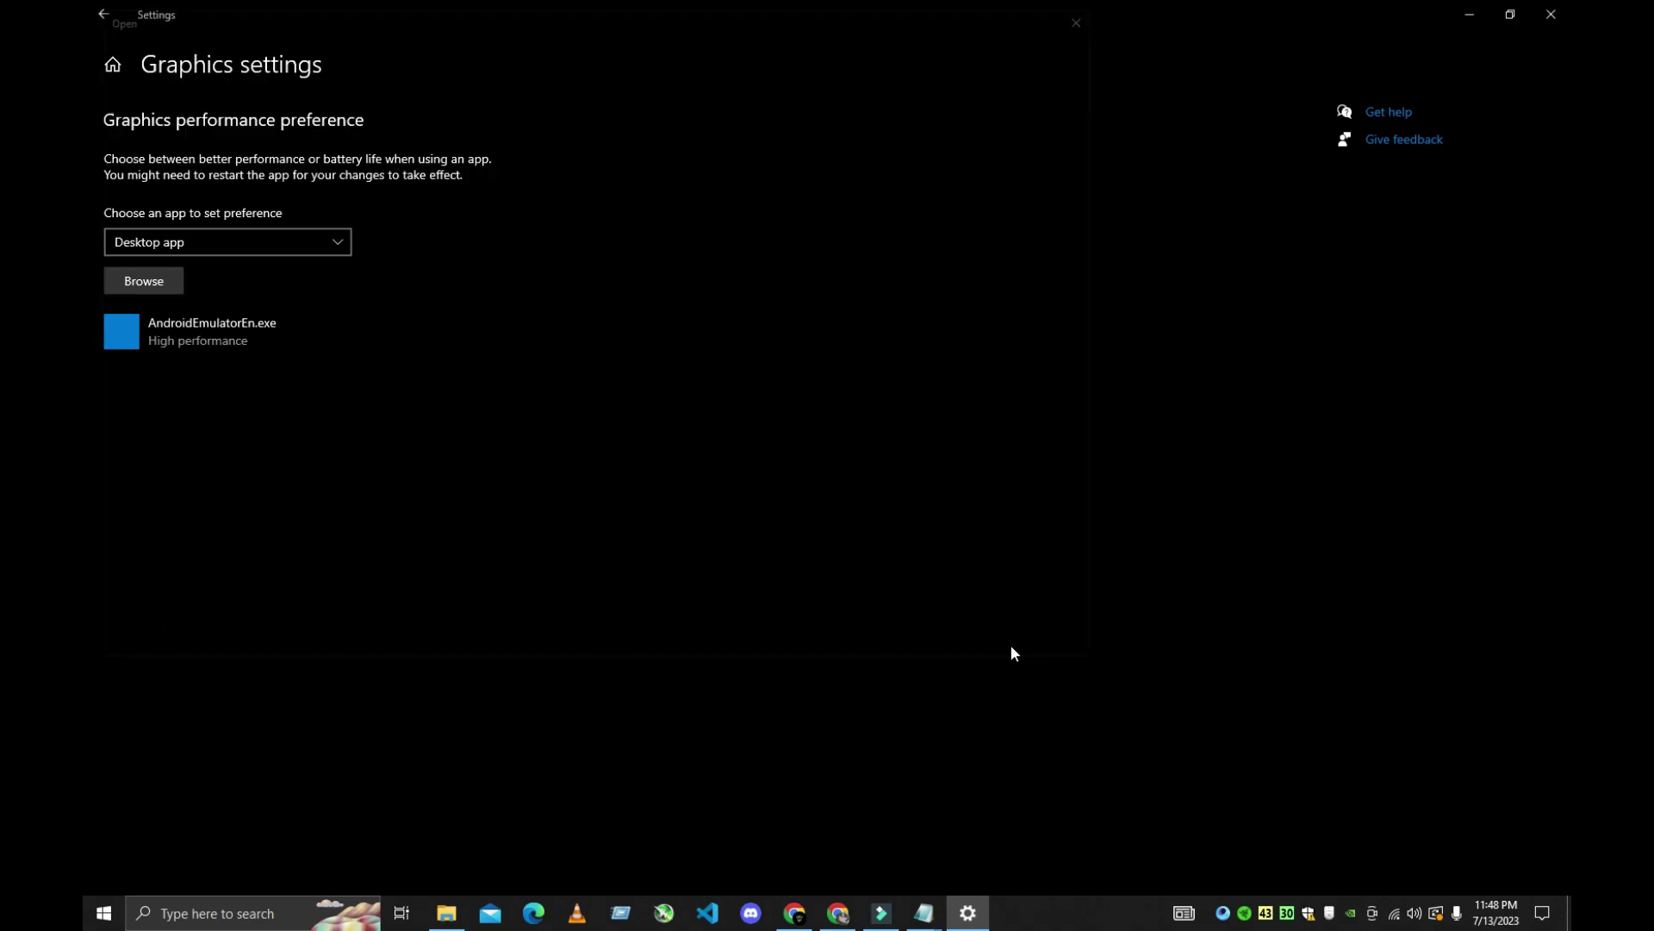
# Expand the AndroidEmulatorEn.exe entry and bring up its graphics preference options for High performance
pyautogui.click(253, 350)
pyautogui.click(368, 407)
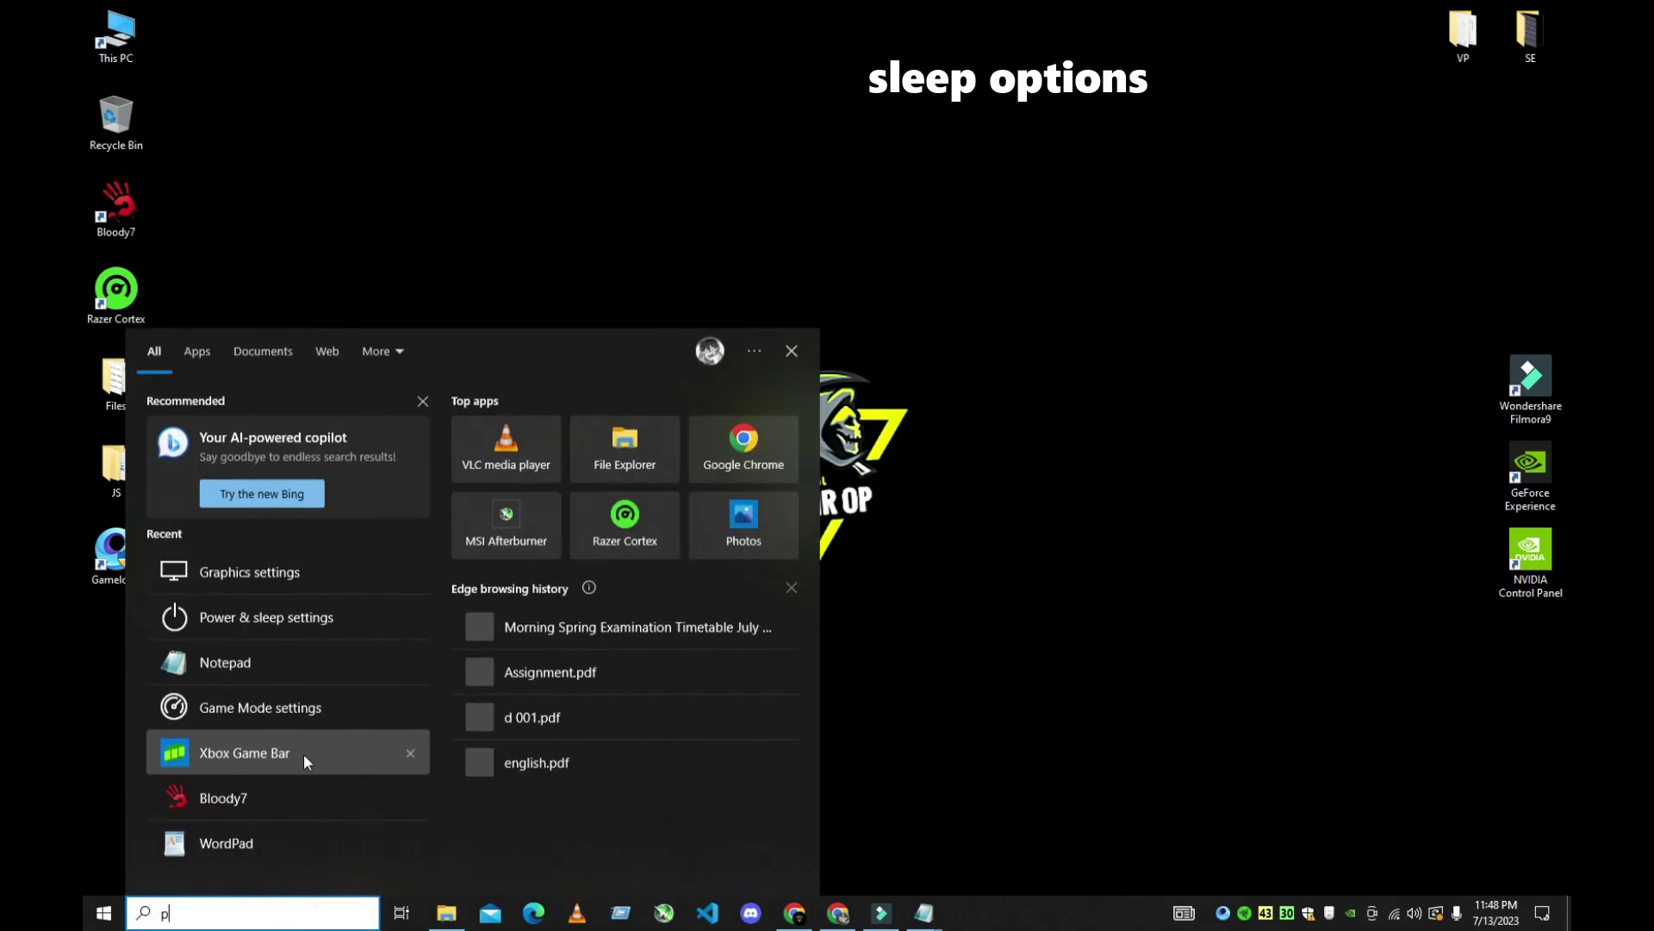
pyautogui.write('o')
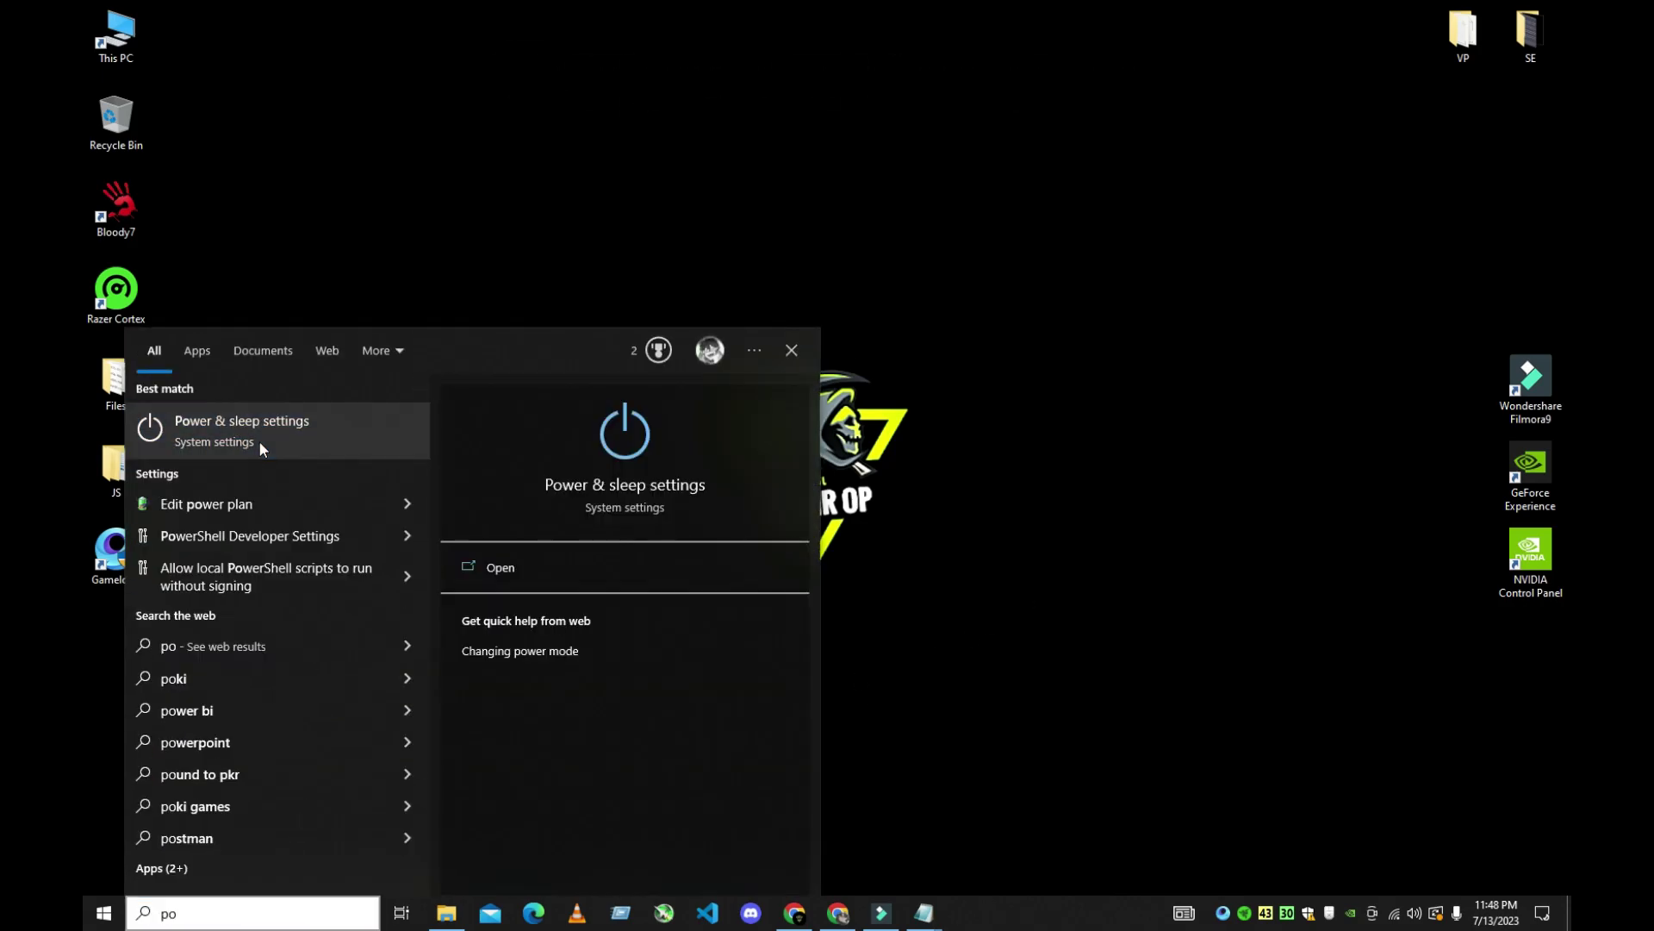
# Reach Power & sleep settings and the additional Power Options window to switch the plan to High performance
pyautogui.click(258, 441)
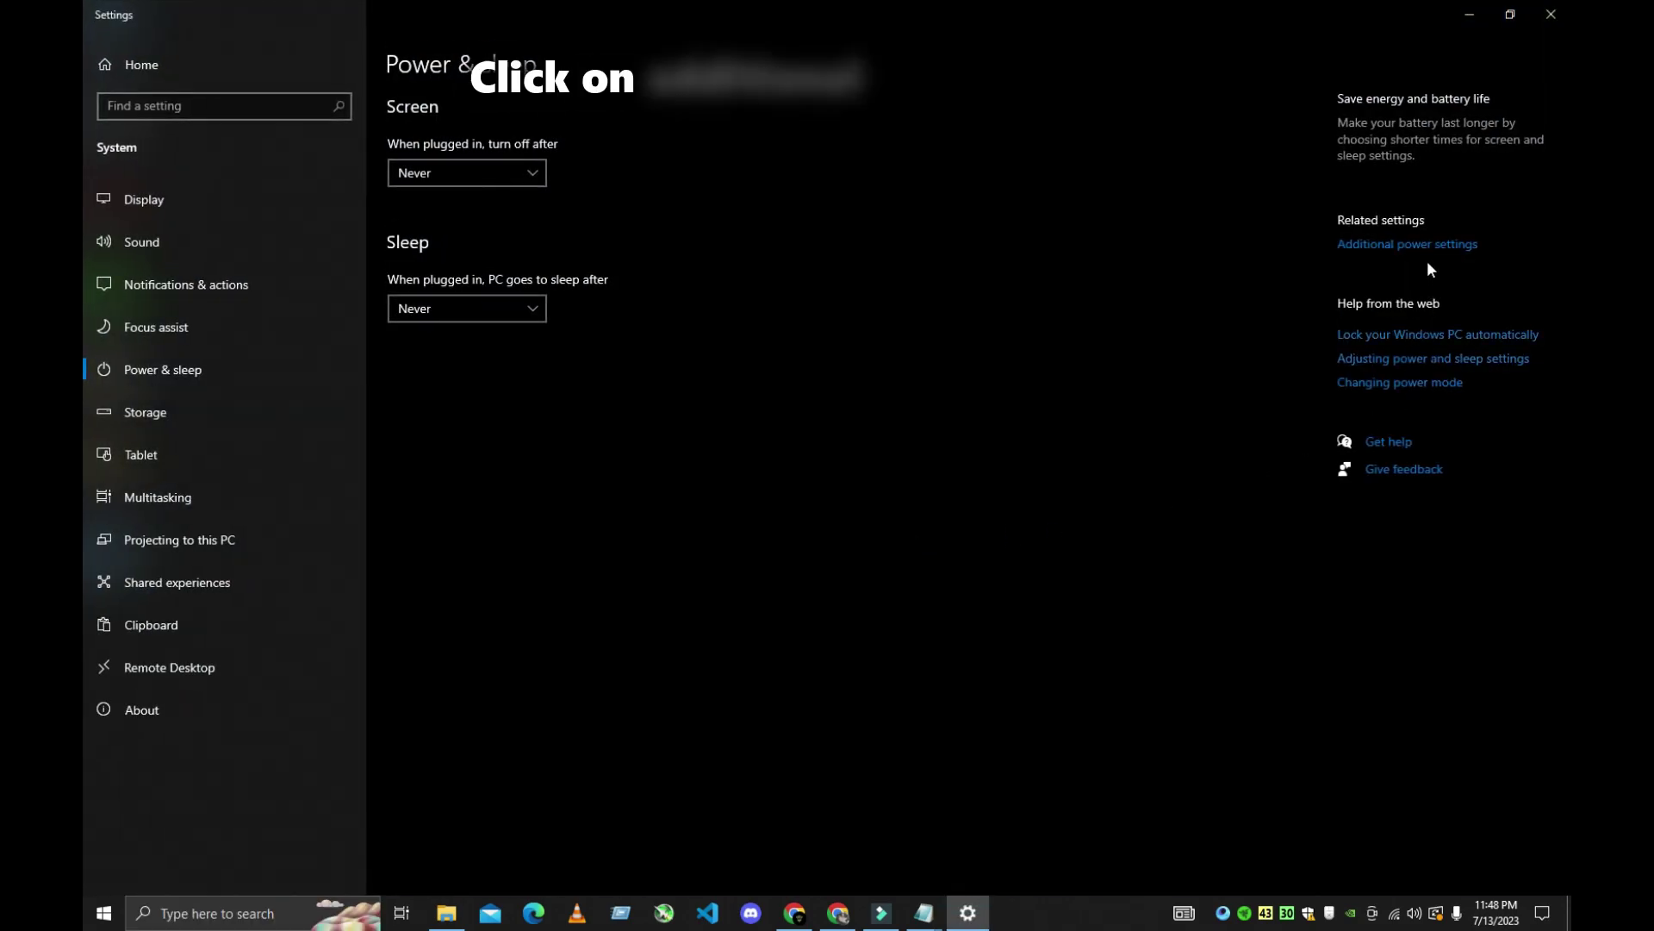
pyautogui.click(1423, 246)
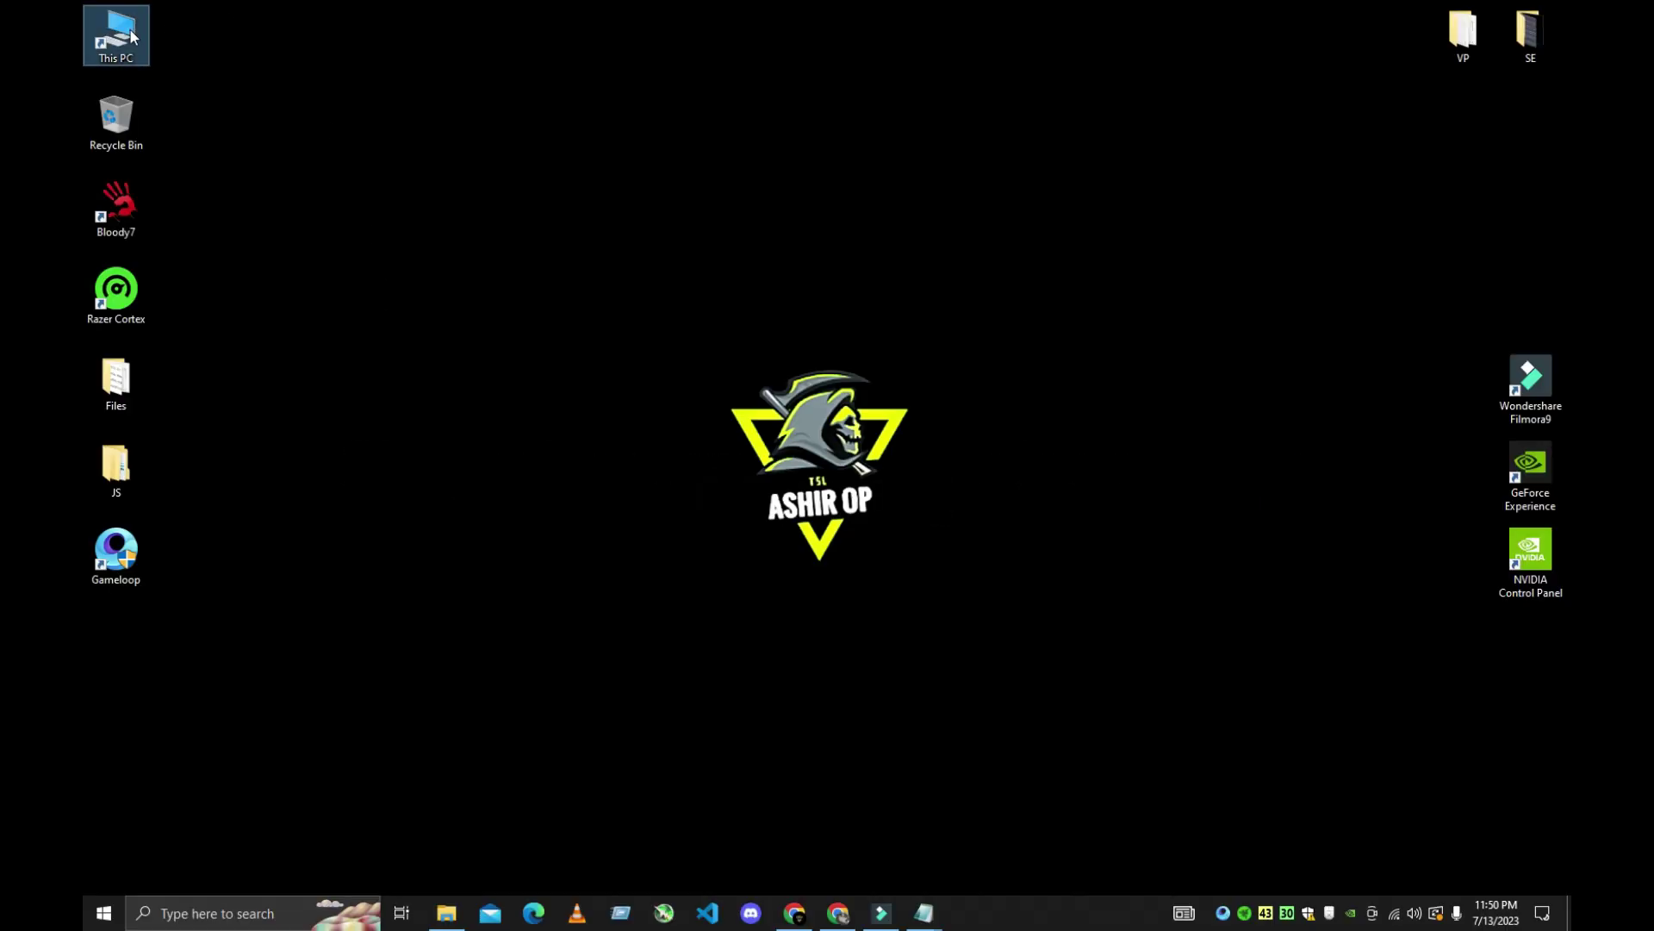
# Run Disk Cleanup with system files on Windows (C:) and permanently delete about 931 MB of unneeded files
pyautogui.doubleClick(132, 36)
pyautogui.rightClick(328, 257)
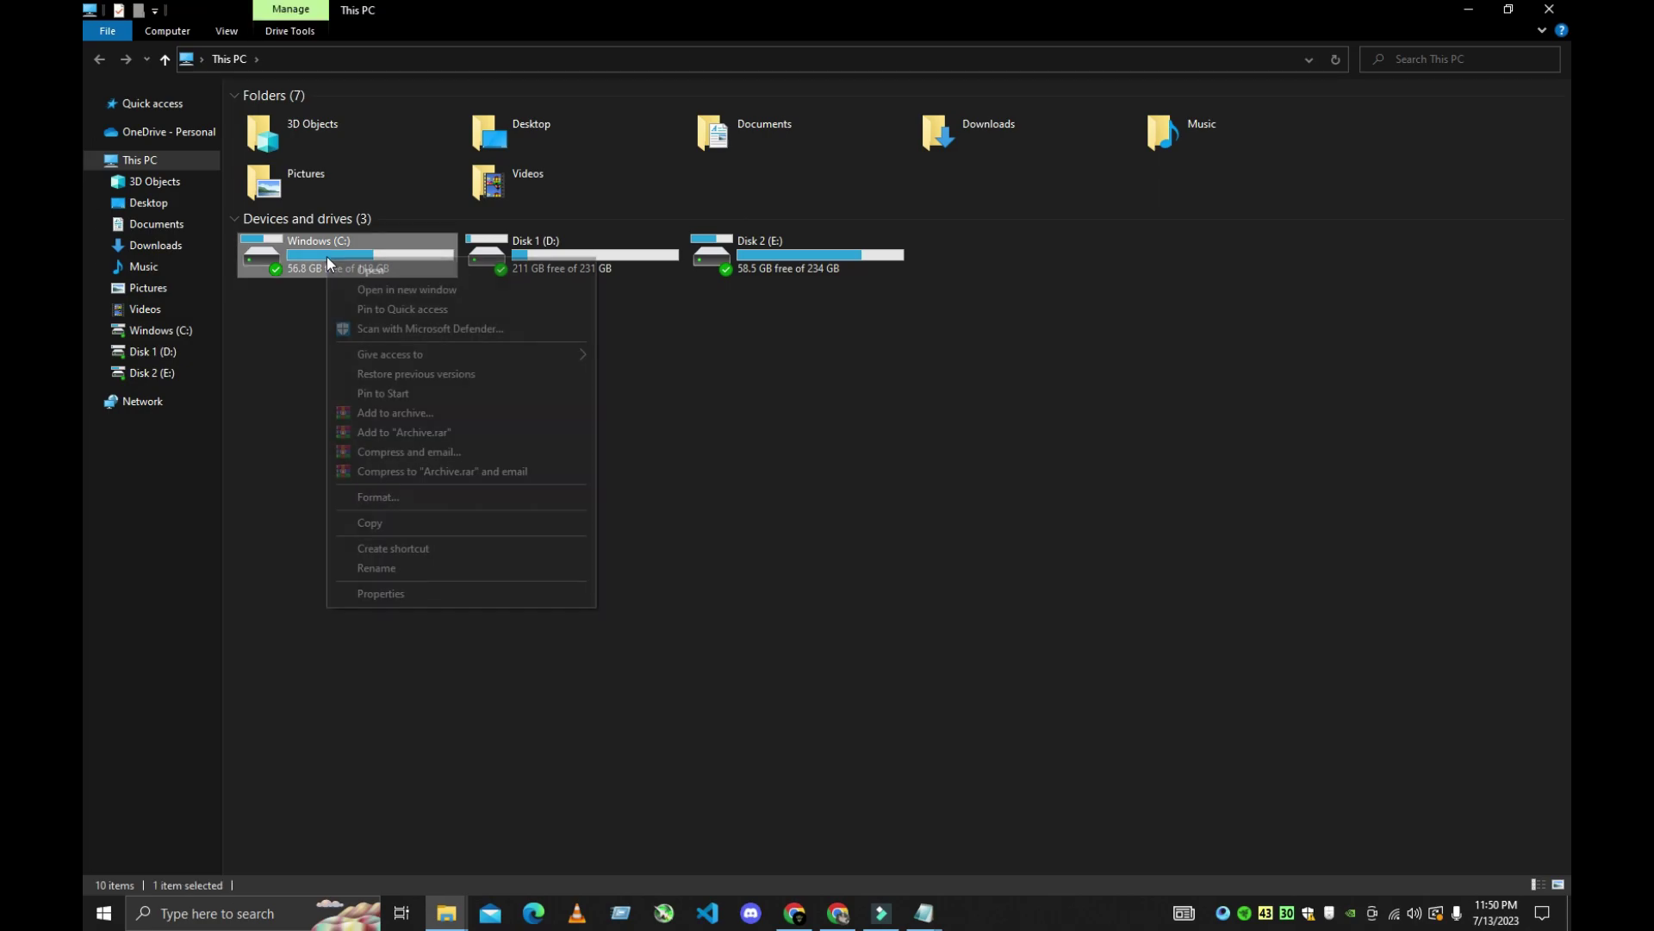
pyautogui.click(372, 595)
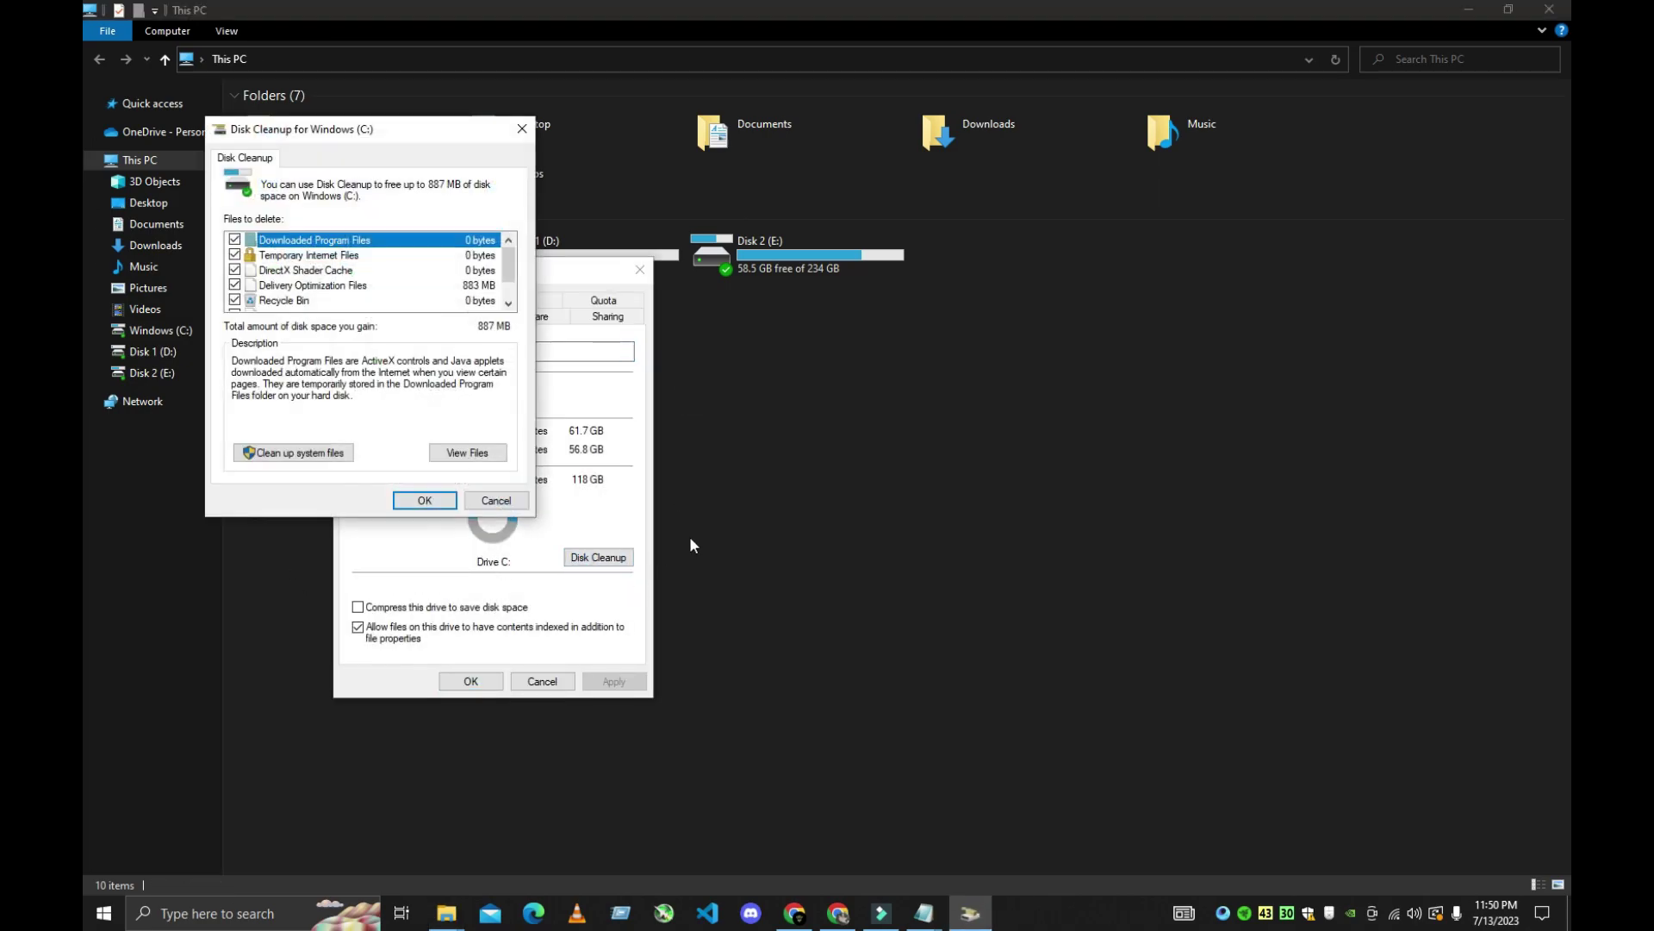
pyautogui.click(274, 455)
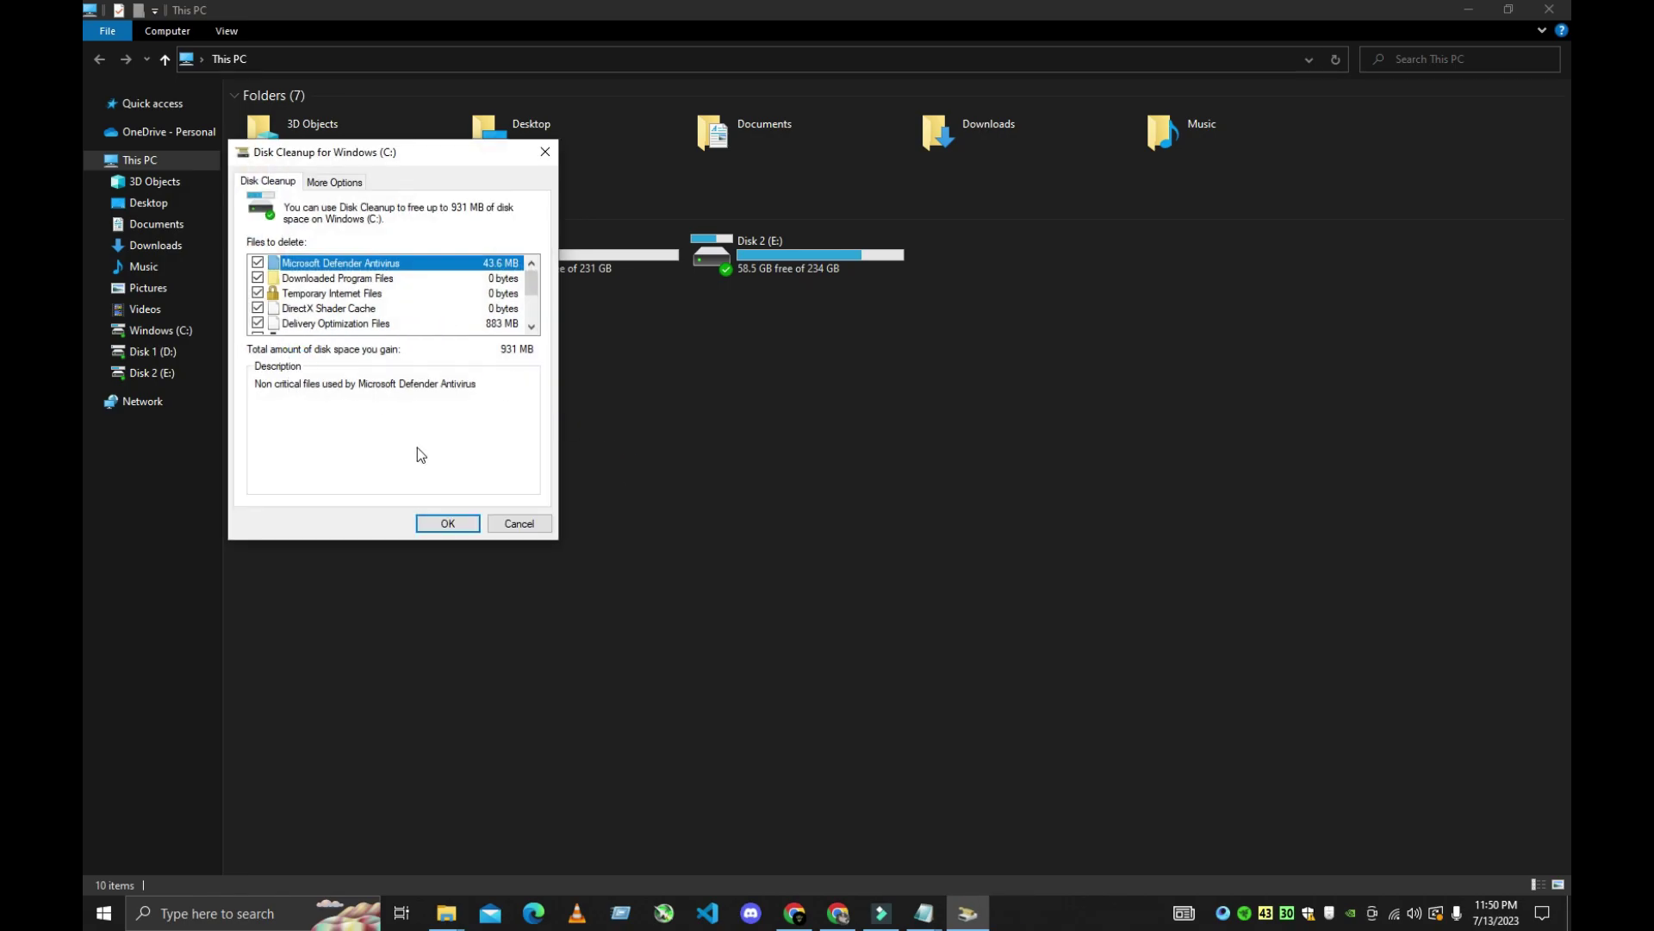
pyautogui.click(440, 527)
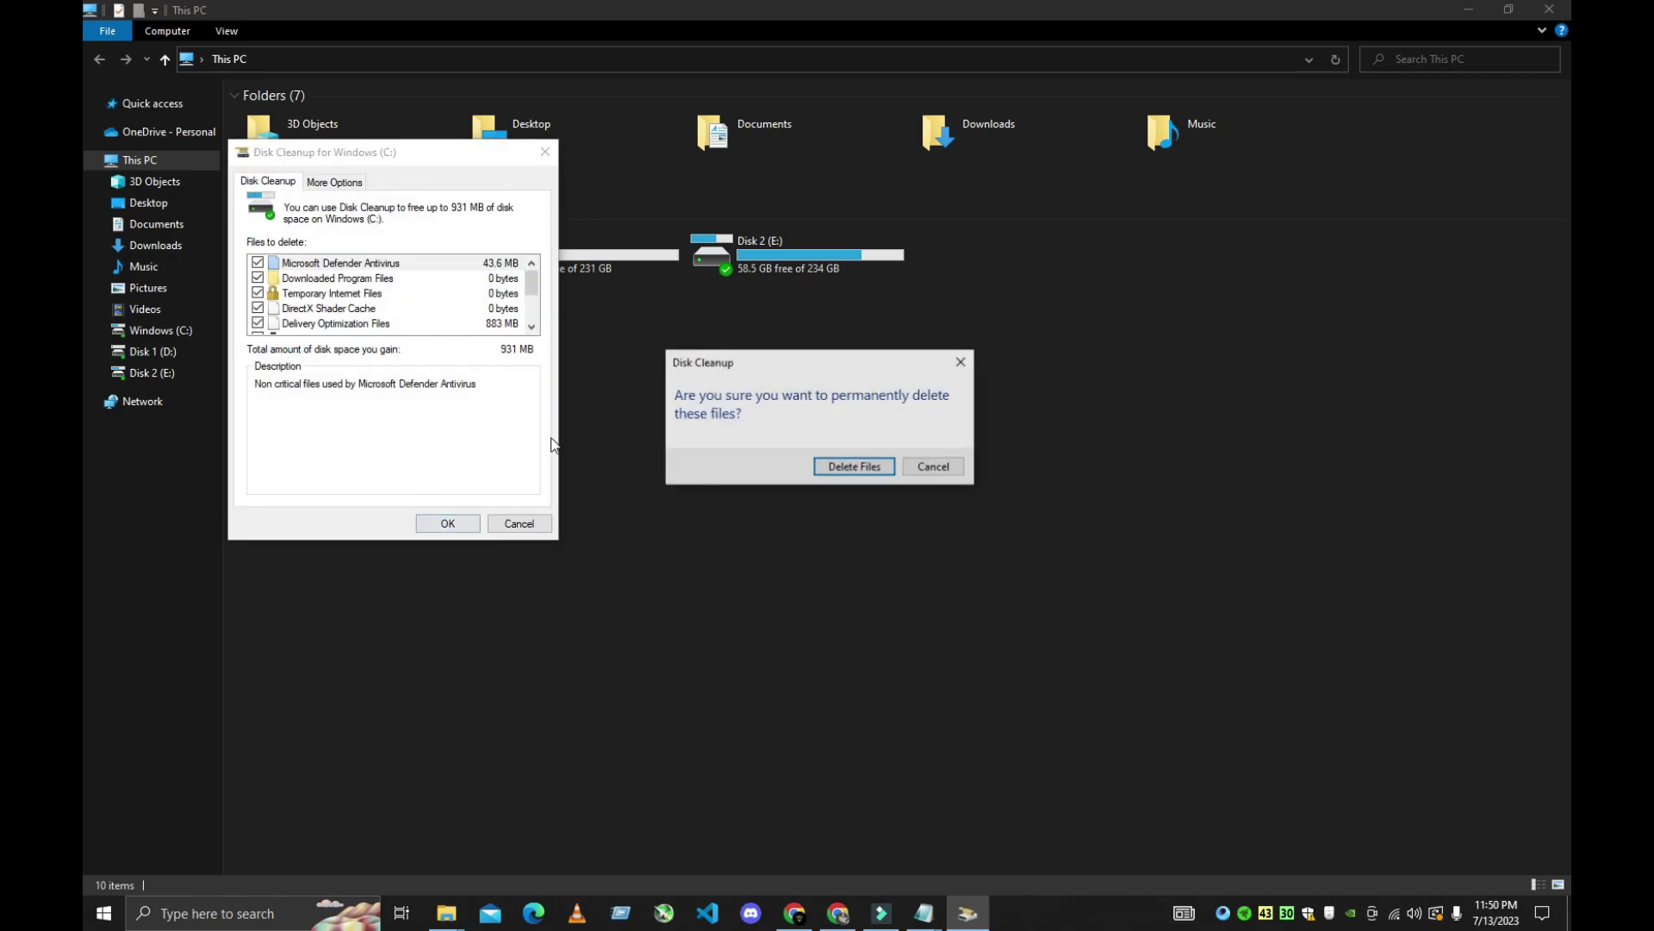
pyautogui.click(827, 478)
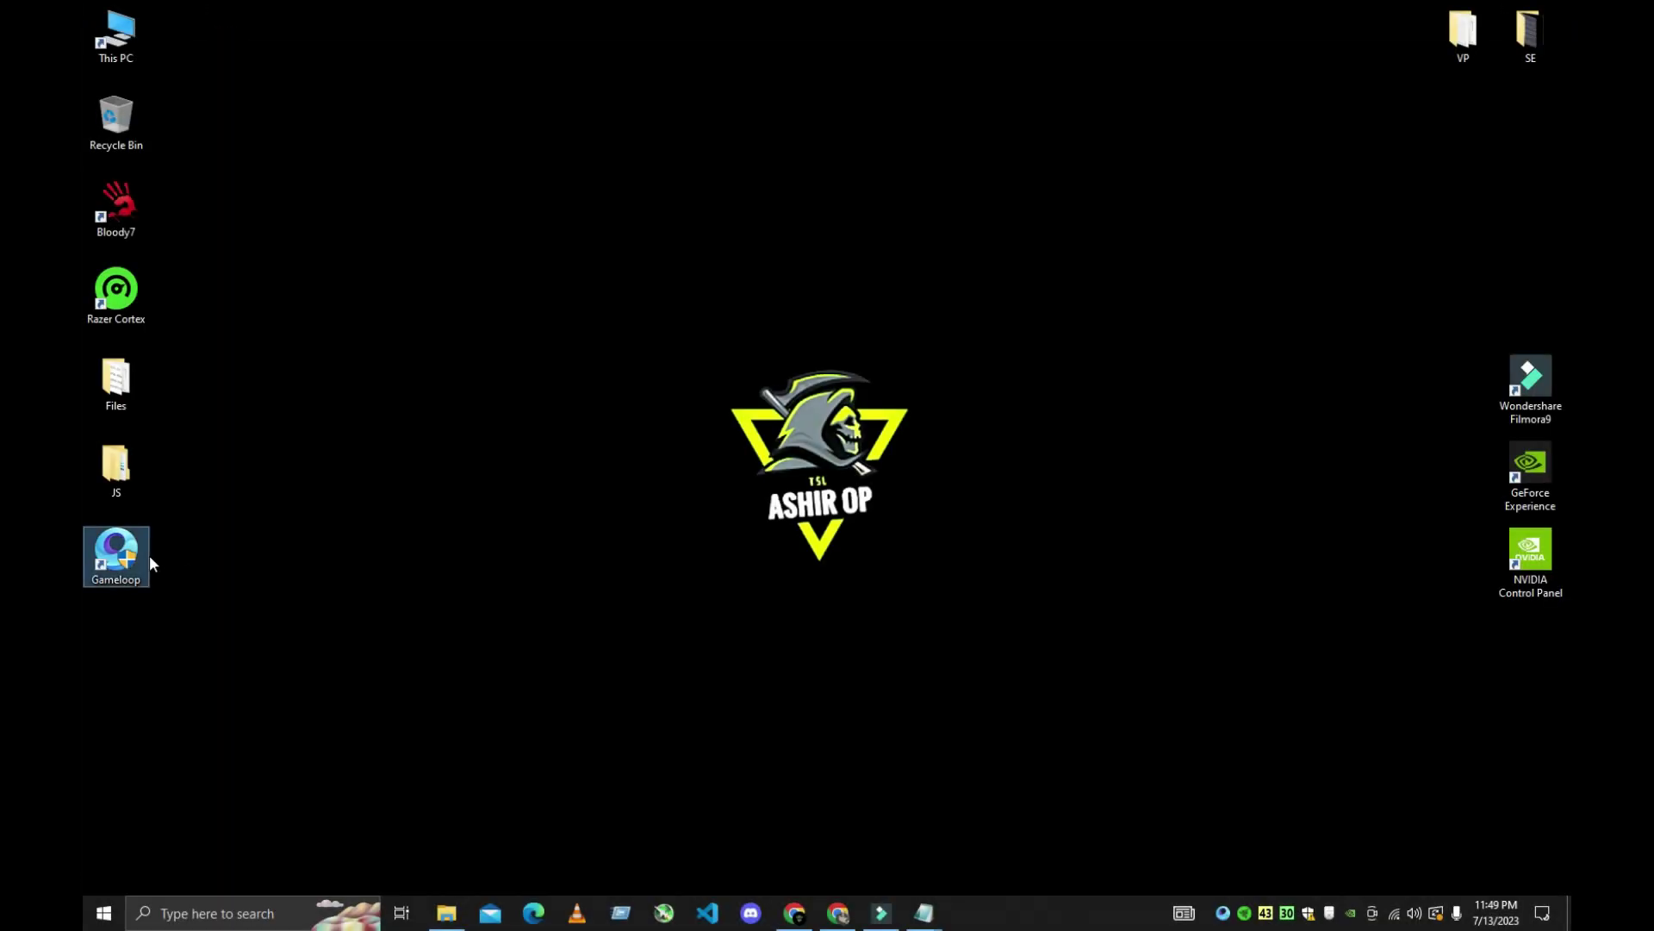
# From the Gameloop shortcut's file location, navigate to TxGameAssistant\ui\ShaderCache
pyautogui.rightClick(149, 556)
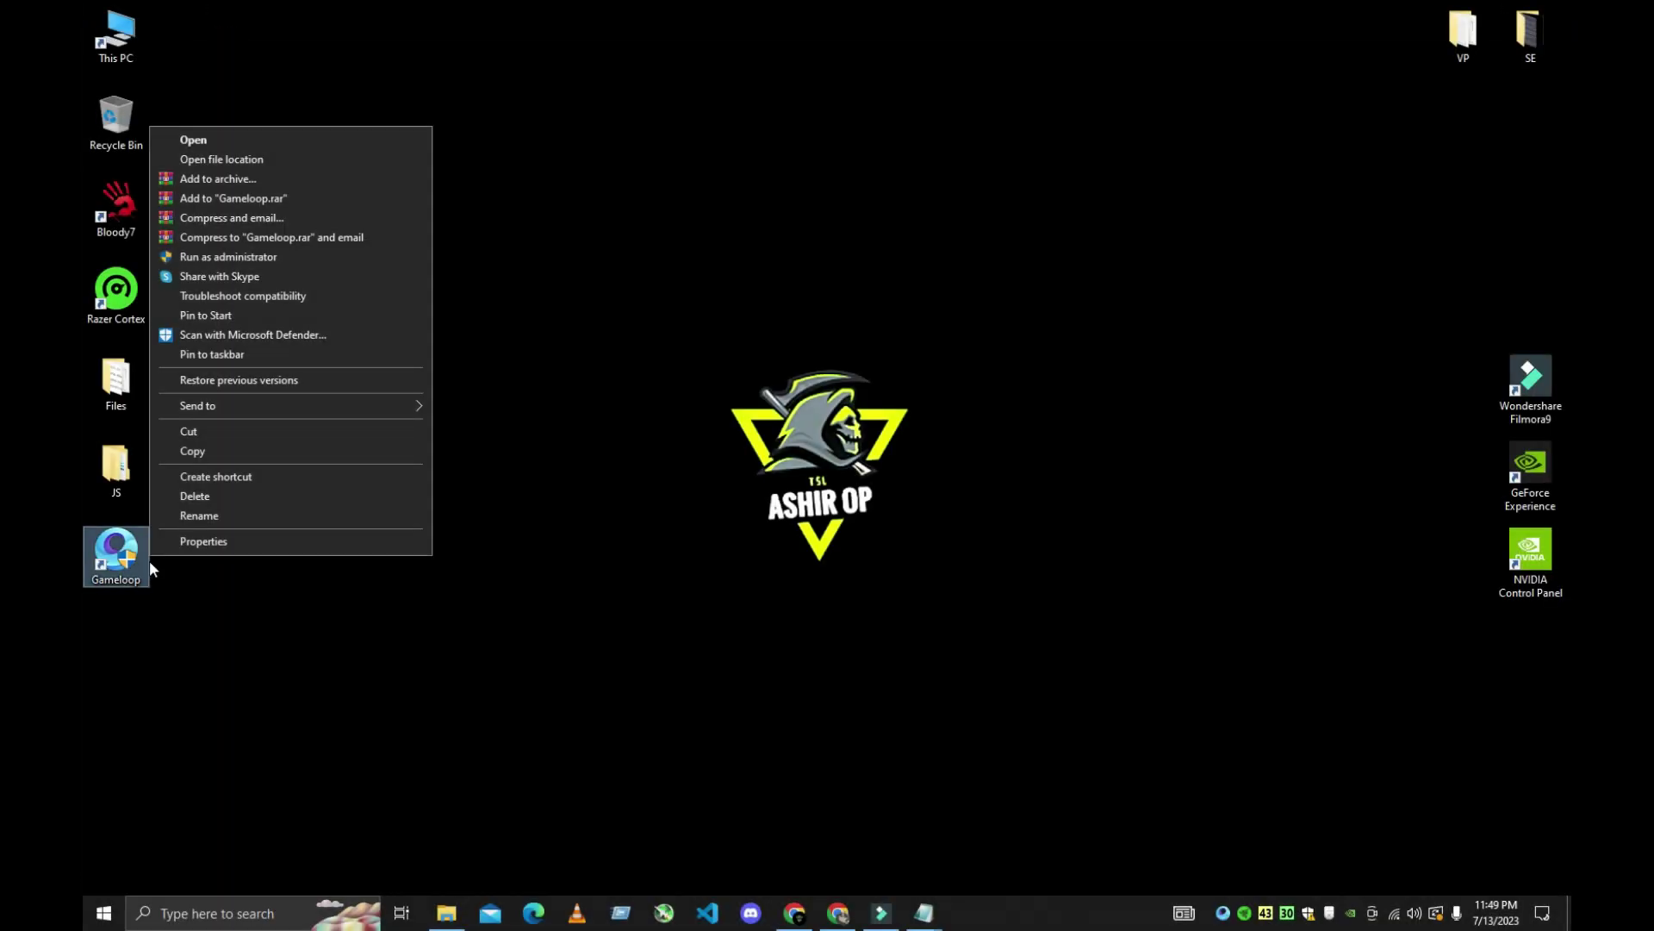
pyautogui.click(254, 160)
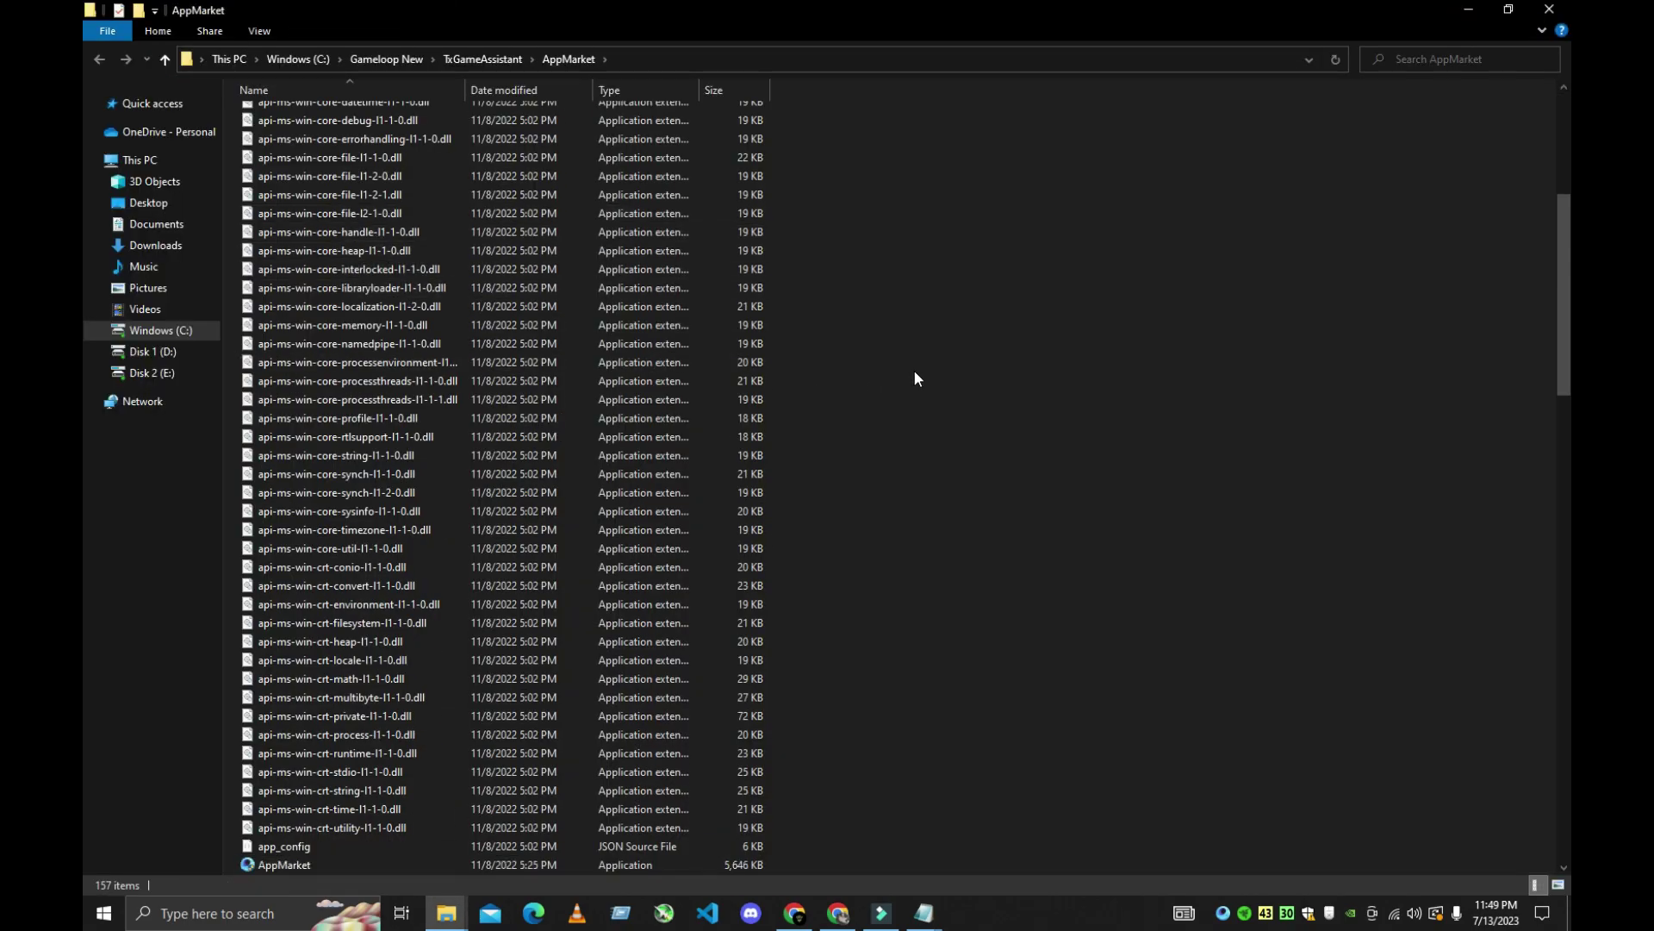
pyautogui.hotkey('alt', 'Up')
pyautogui.doubleClick(284, 156)
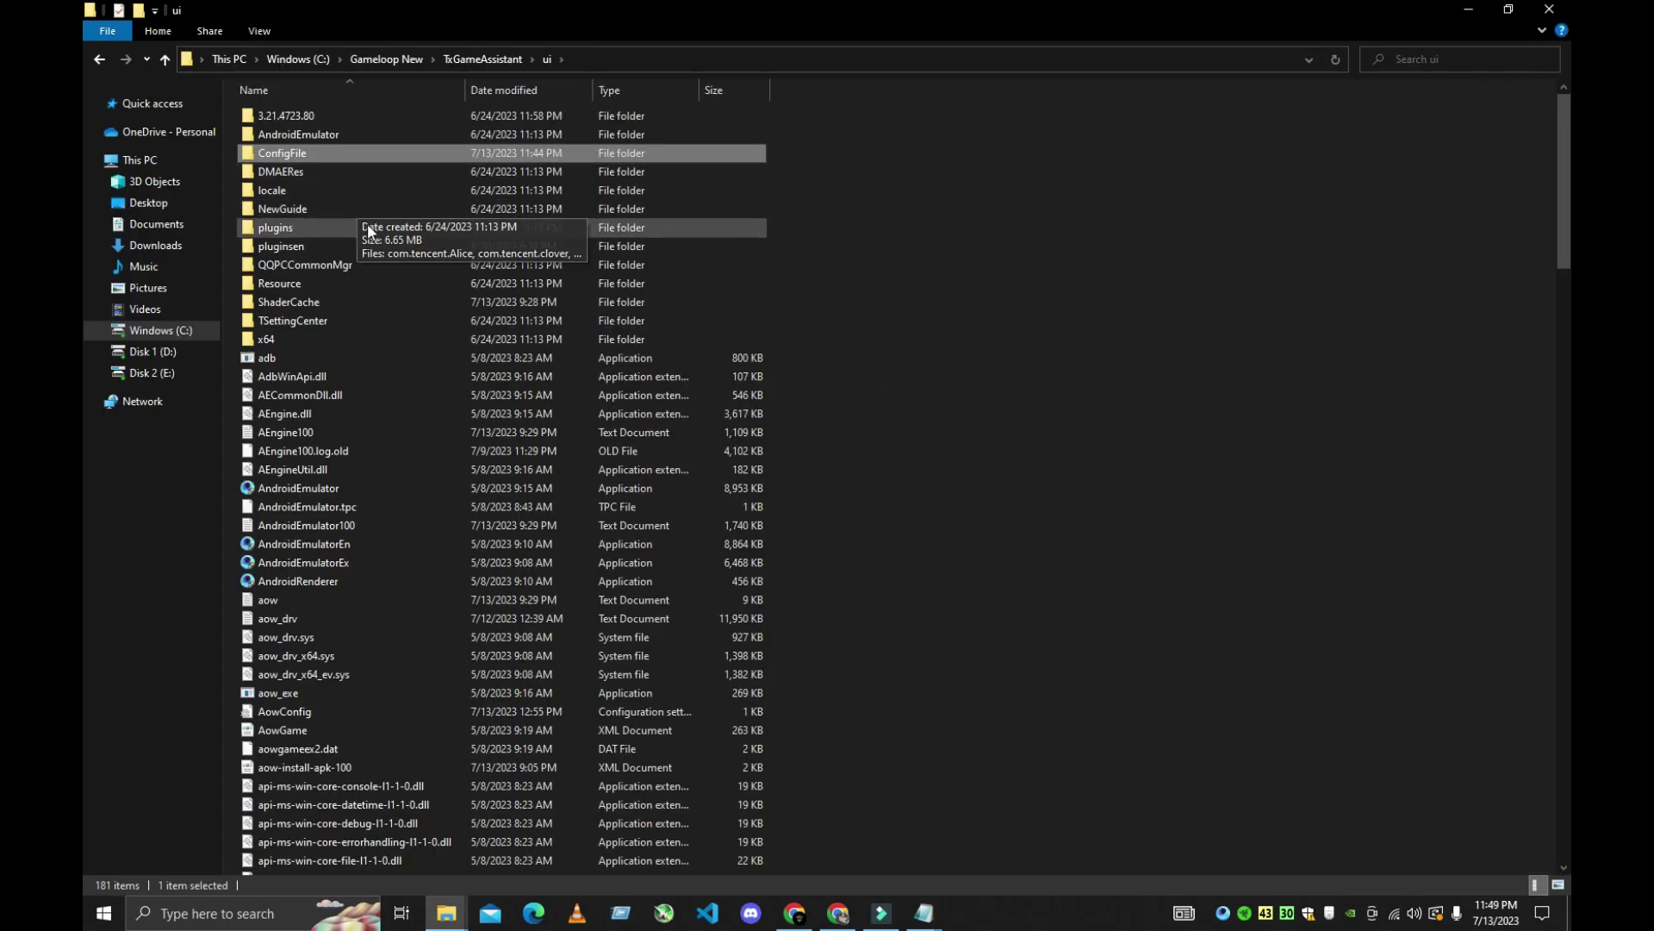
pyautogui.doubleClick(275, 301)
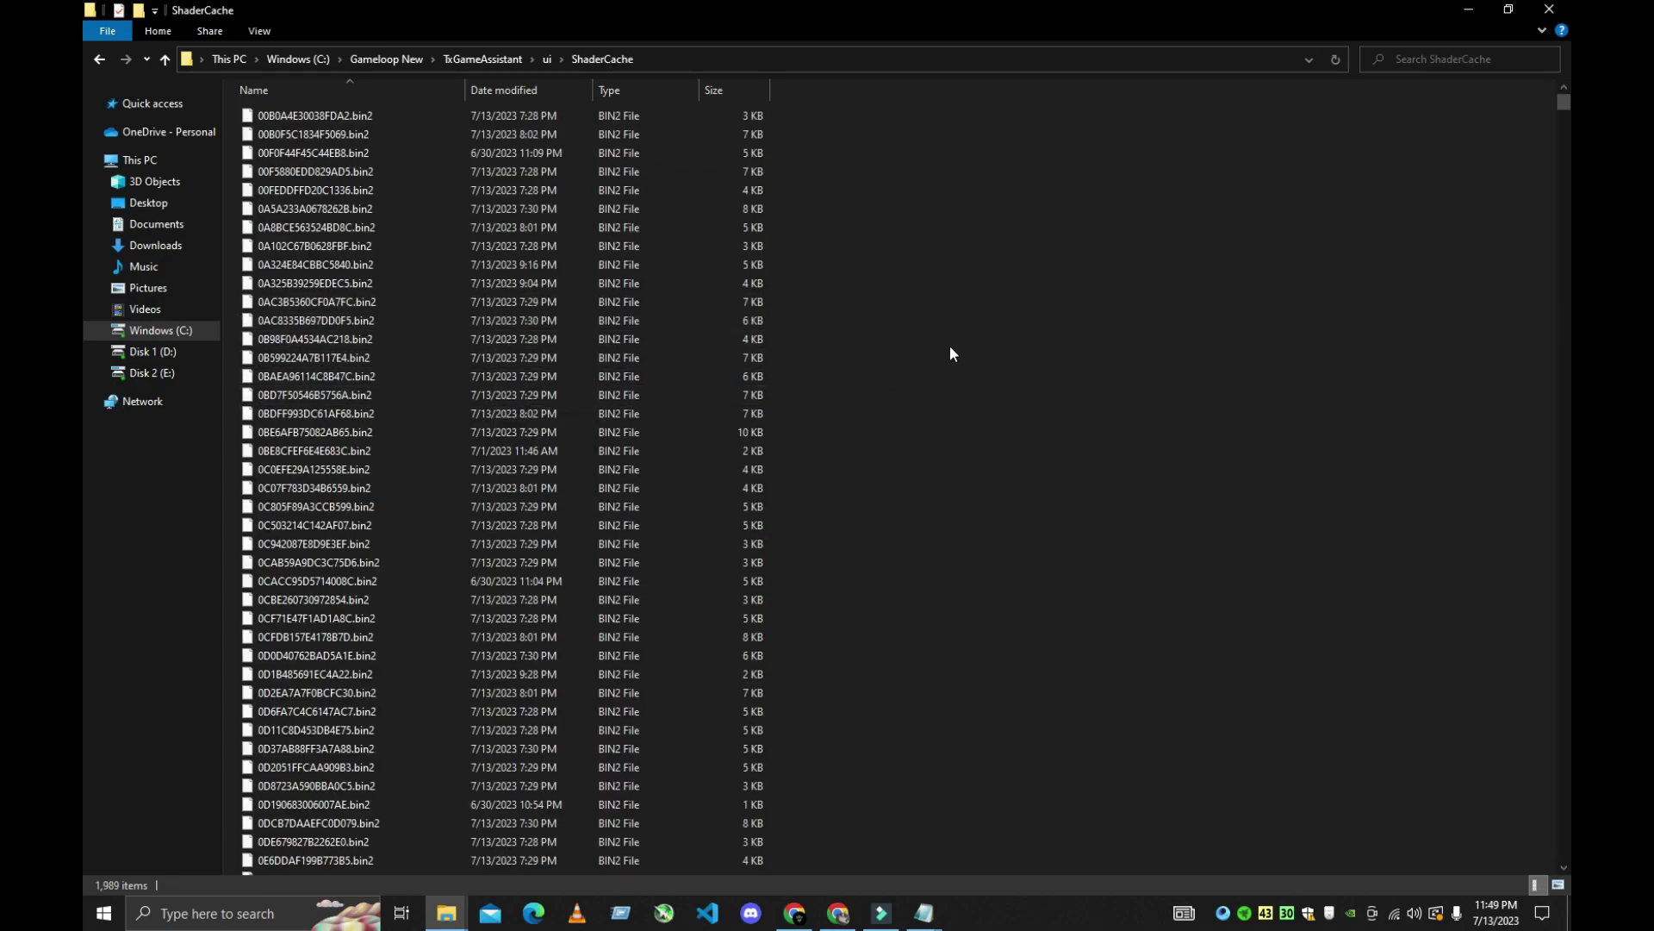
# Select all 1,989 shader cache files and permanently delete them
pyautogui.hotkey('ctrl', 'a')
pyautogui.hotkey('shift', 'Delete')
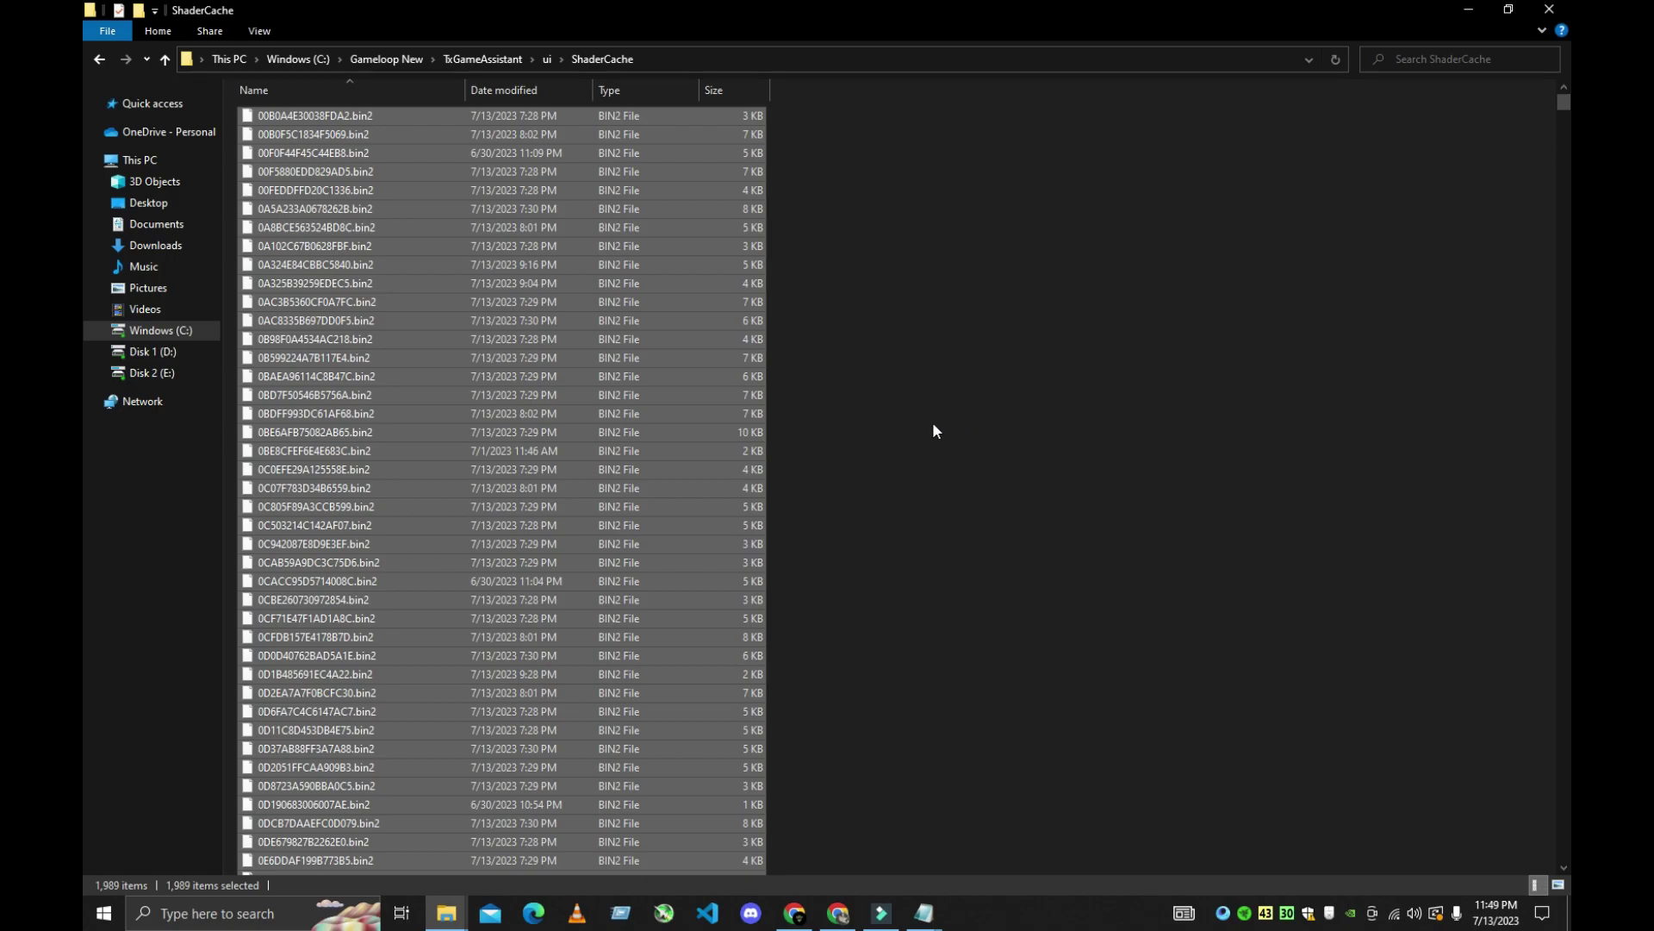
pyautogui.click(933, 474)
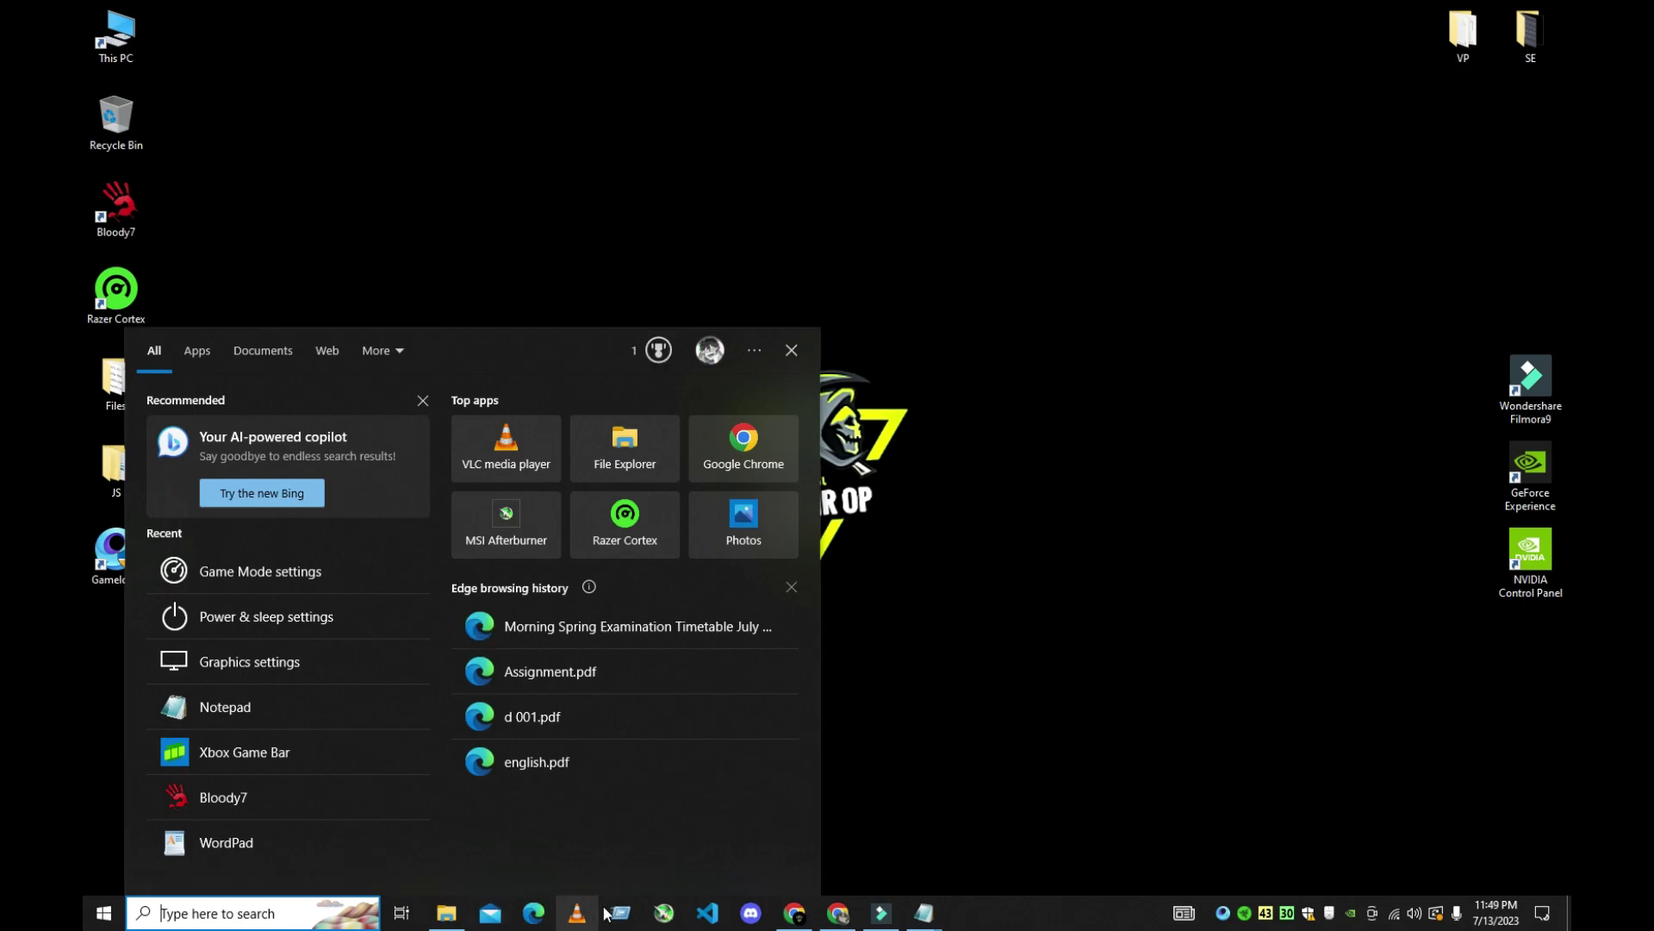
# Via Run, empty the Prefetch folder permanently, skipping the one file in use
pyautogui.click(259, 914)
pyautogui.write('run')
pyautogui.press('Return')
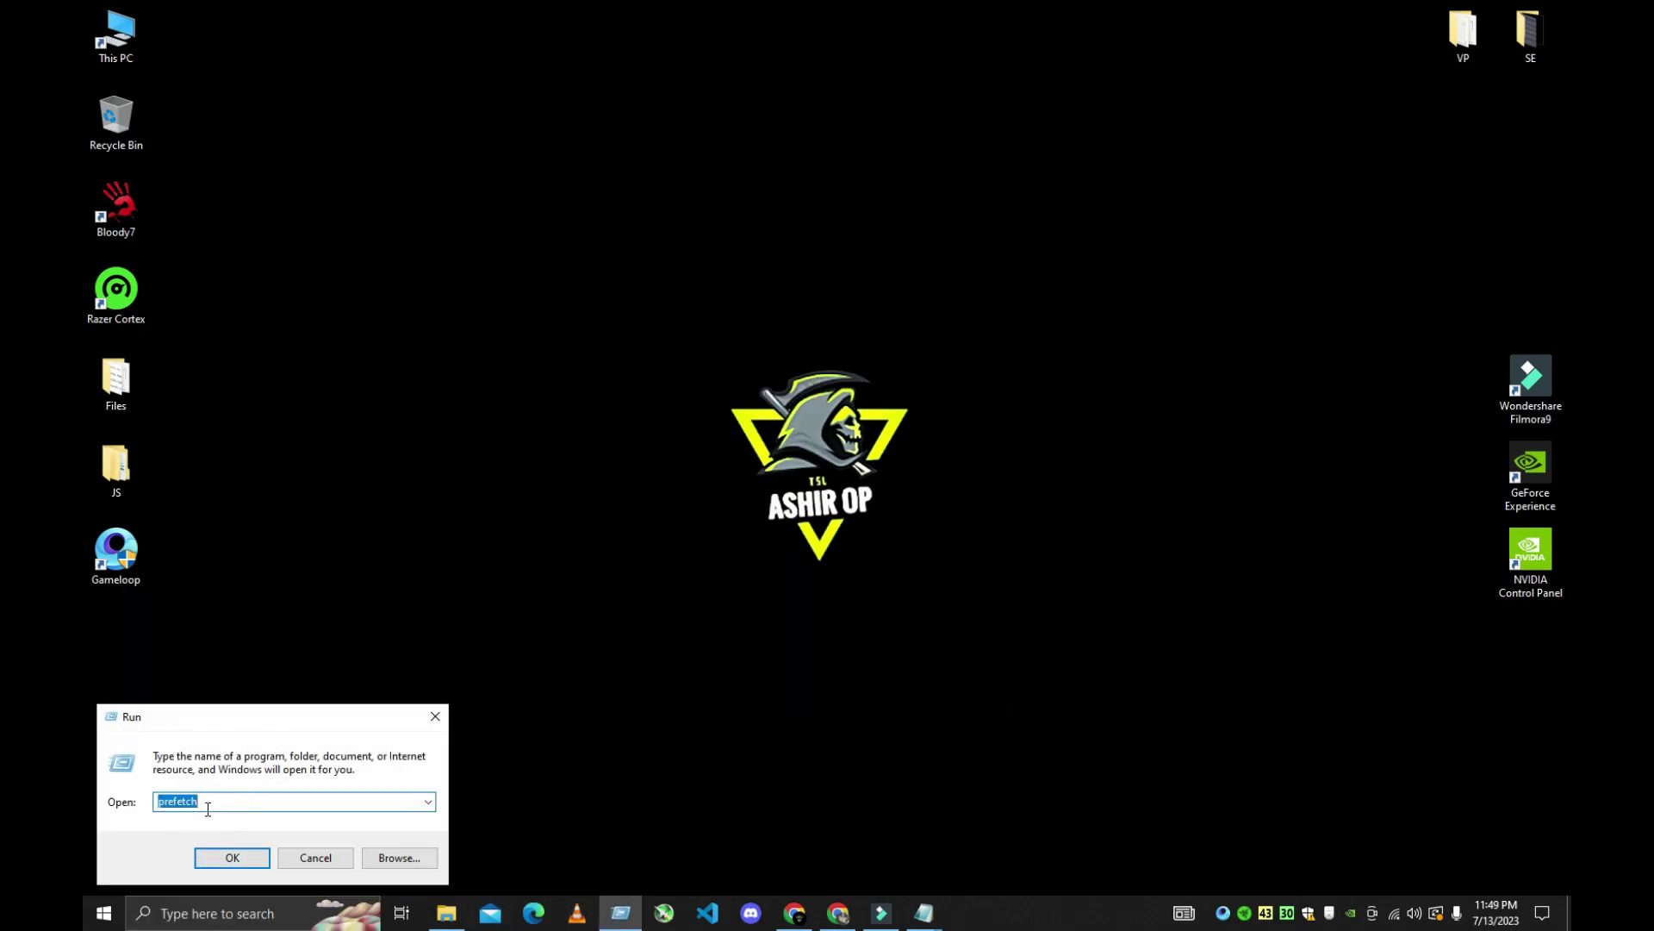
pyautogui.click(219, 857)
pyautogui.click(847, 479)
pyautogui.hotkey('ctrl', 'a')
pyautogui.hotkey('shift', 'Delete')
pyautogui.press('Return')
pyautogui.click(514, 395)
pyautogui.hotkey('alt', 'F4')
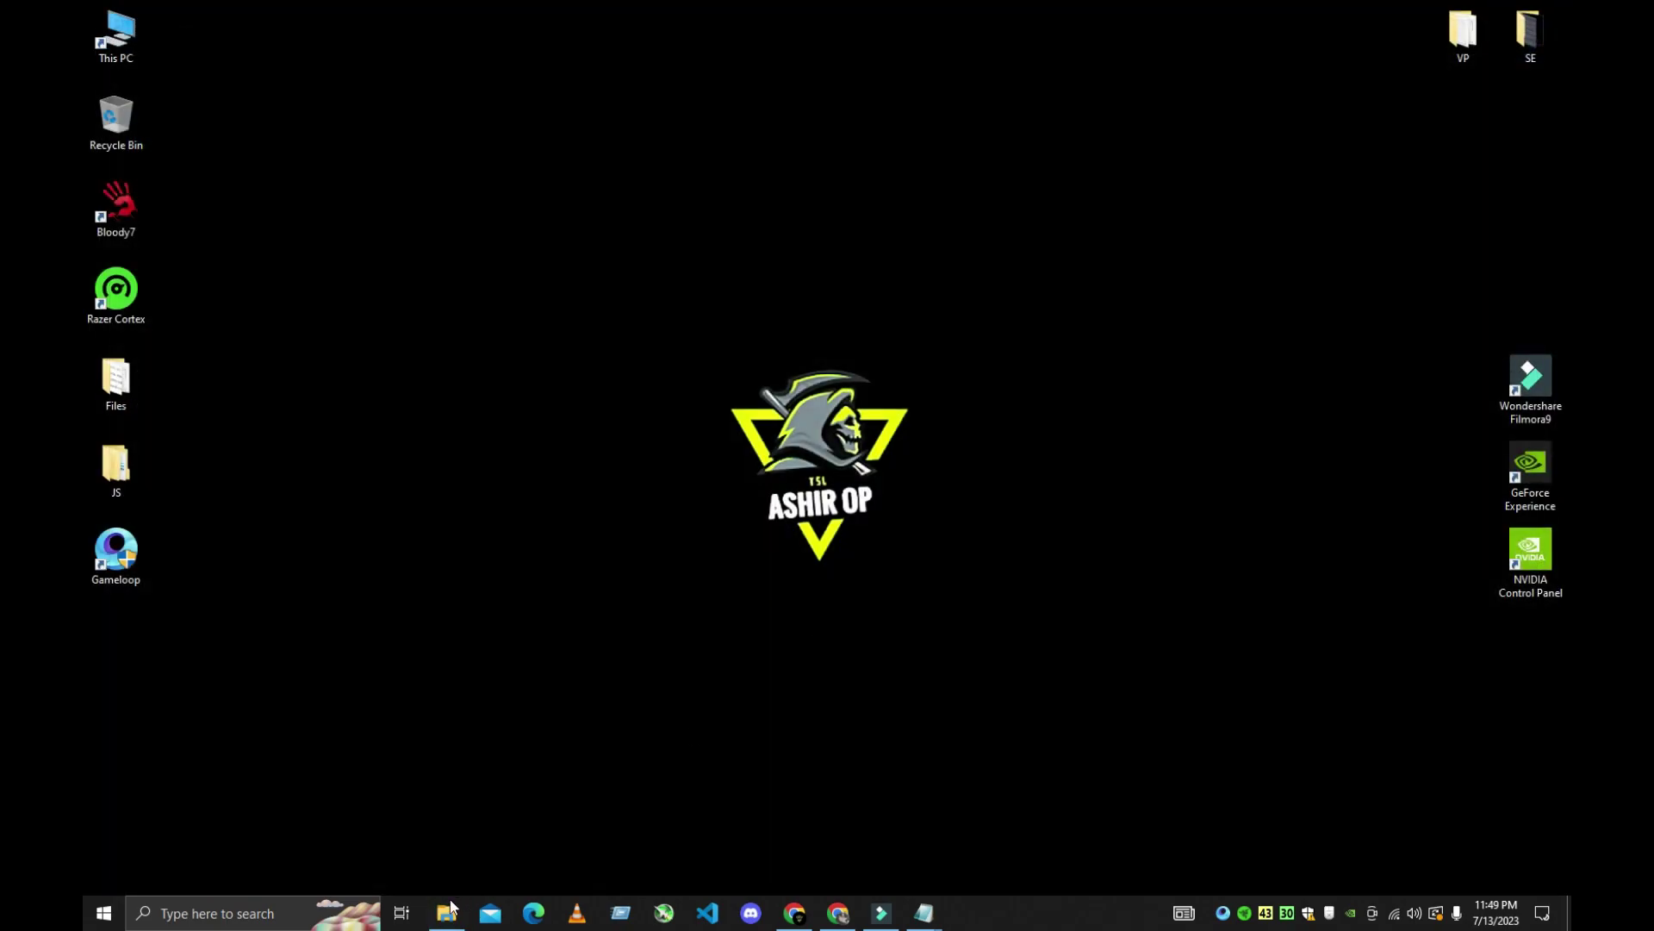
# Empty the Windows Temp folder permanently, skipping the files still in use
pyautogui.press('super+s')
pyautogui.click(211, 570)
pyautogui.press('Return')
pyautogui.hotkey('ctrl', 'a')
pyautogui.hotkey('shift', 'Delete')
pyautogui.press('Return')
pyautogui.click(840, 400)
pyautogui.click(904, 396)
pyautogui.hotkey('alt', 'F4')
# Empty the user's AppData Local Temp folder of its 28 items, skipping files open in Chrome
pyautogui.press('super+r')
pyautogui.write('%temp%')
pyautogui.press('Return')
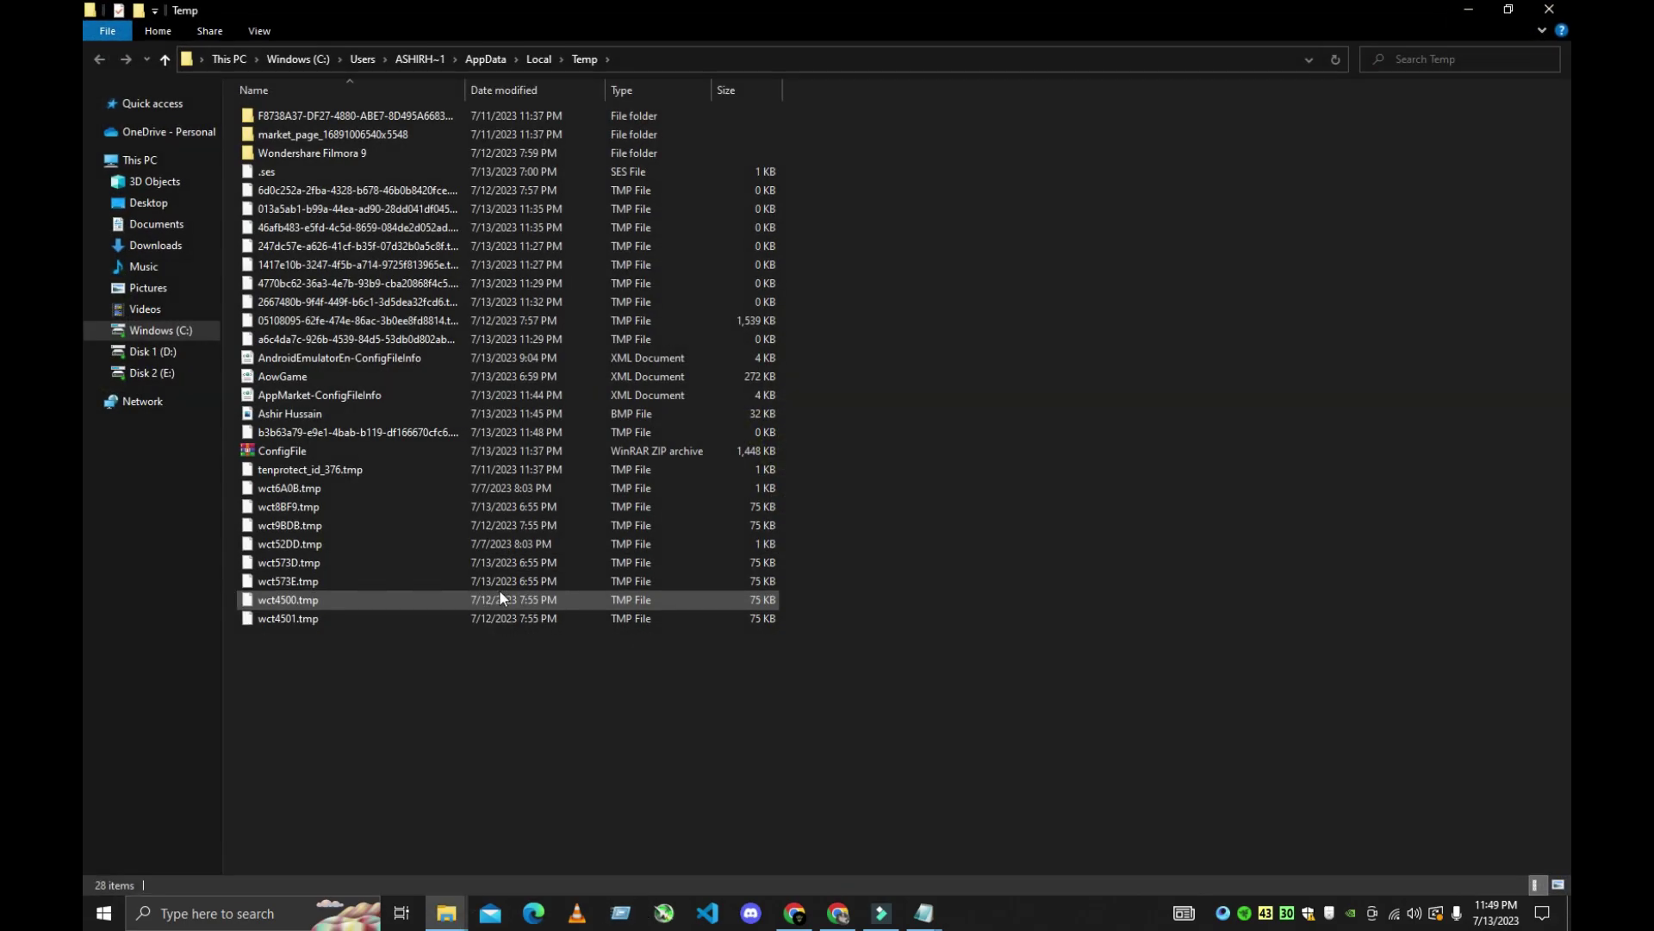
pyautogui.hotkey('ctrl', 'a')
pyautogui.press('Delete')
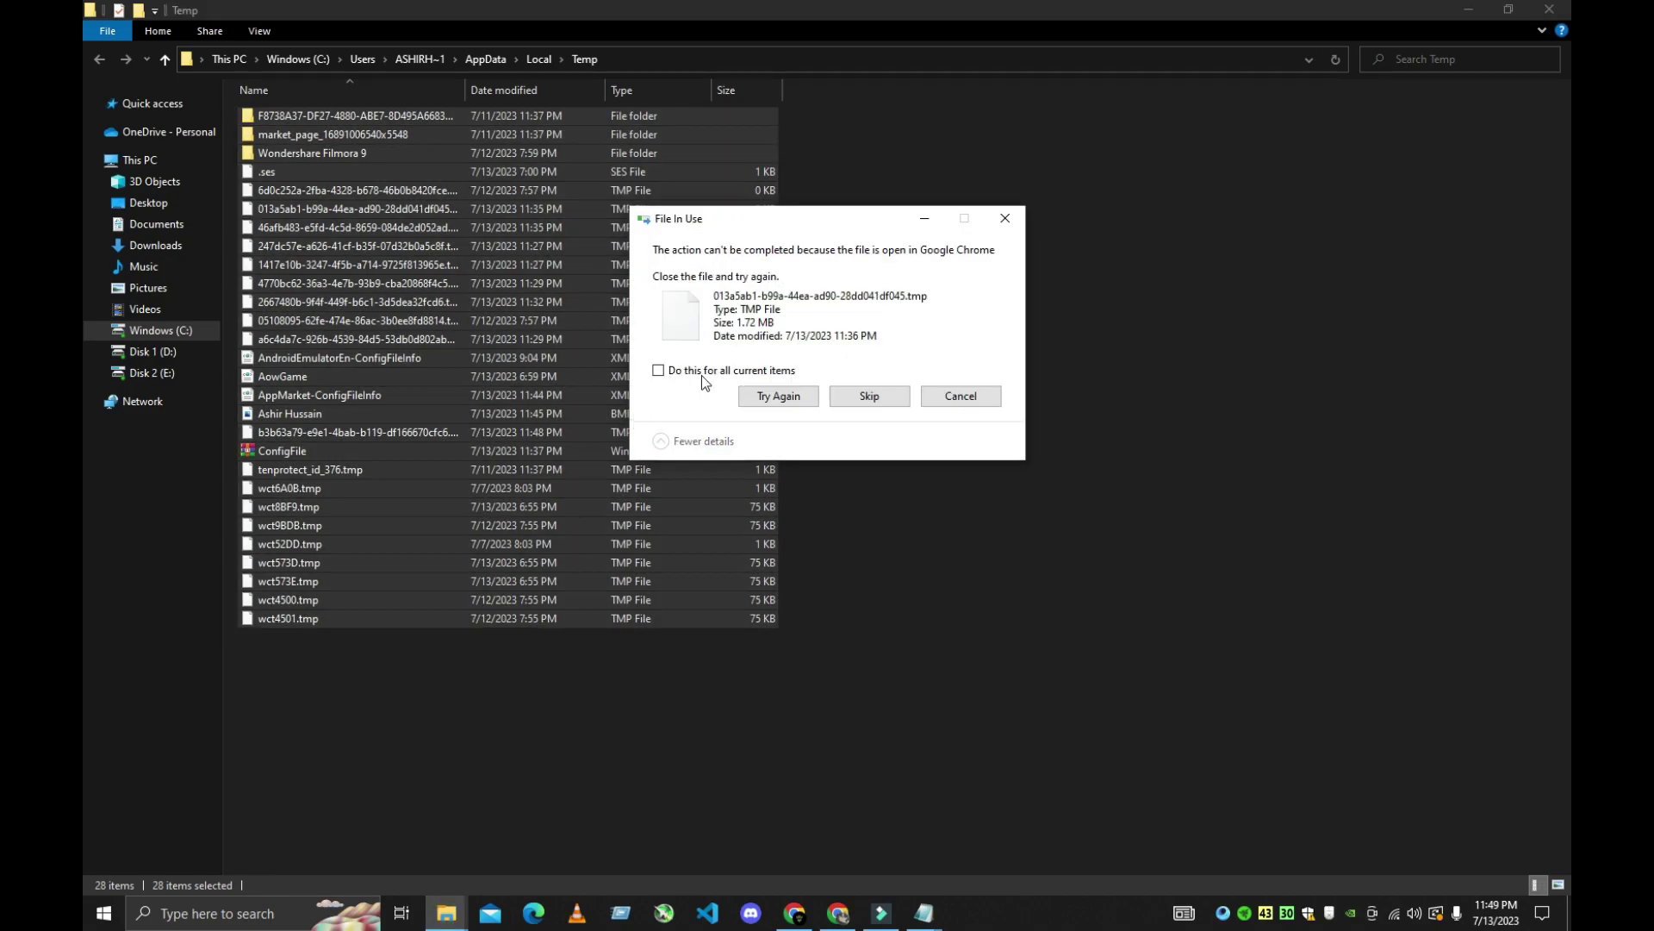
pyautogui.click(864, 395)
# In Delete temporary files settings, remove the checked thumbnails, Defender files and shader cache categories
pyautogui.hotkey('alt', 'F4')
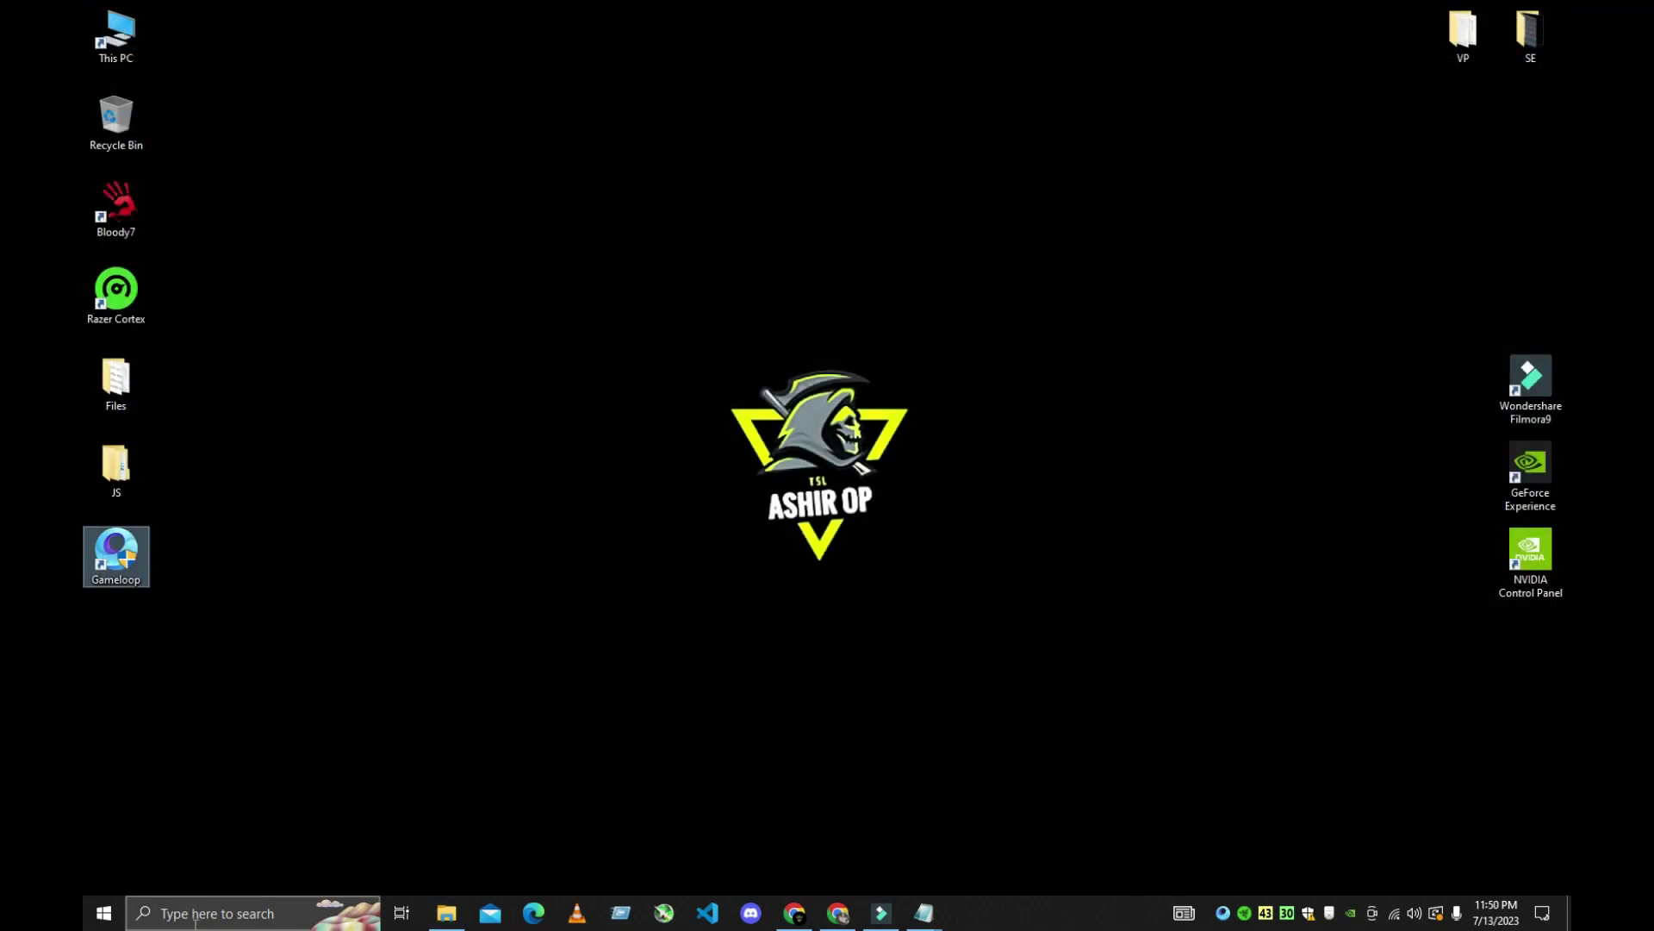
pyautogui.press('super+s')
pyautogui.write('te')
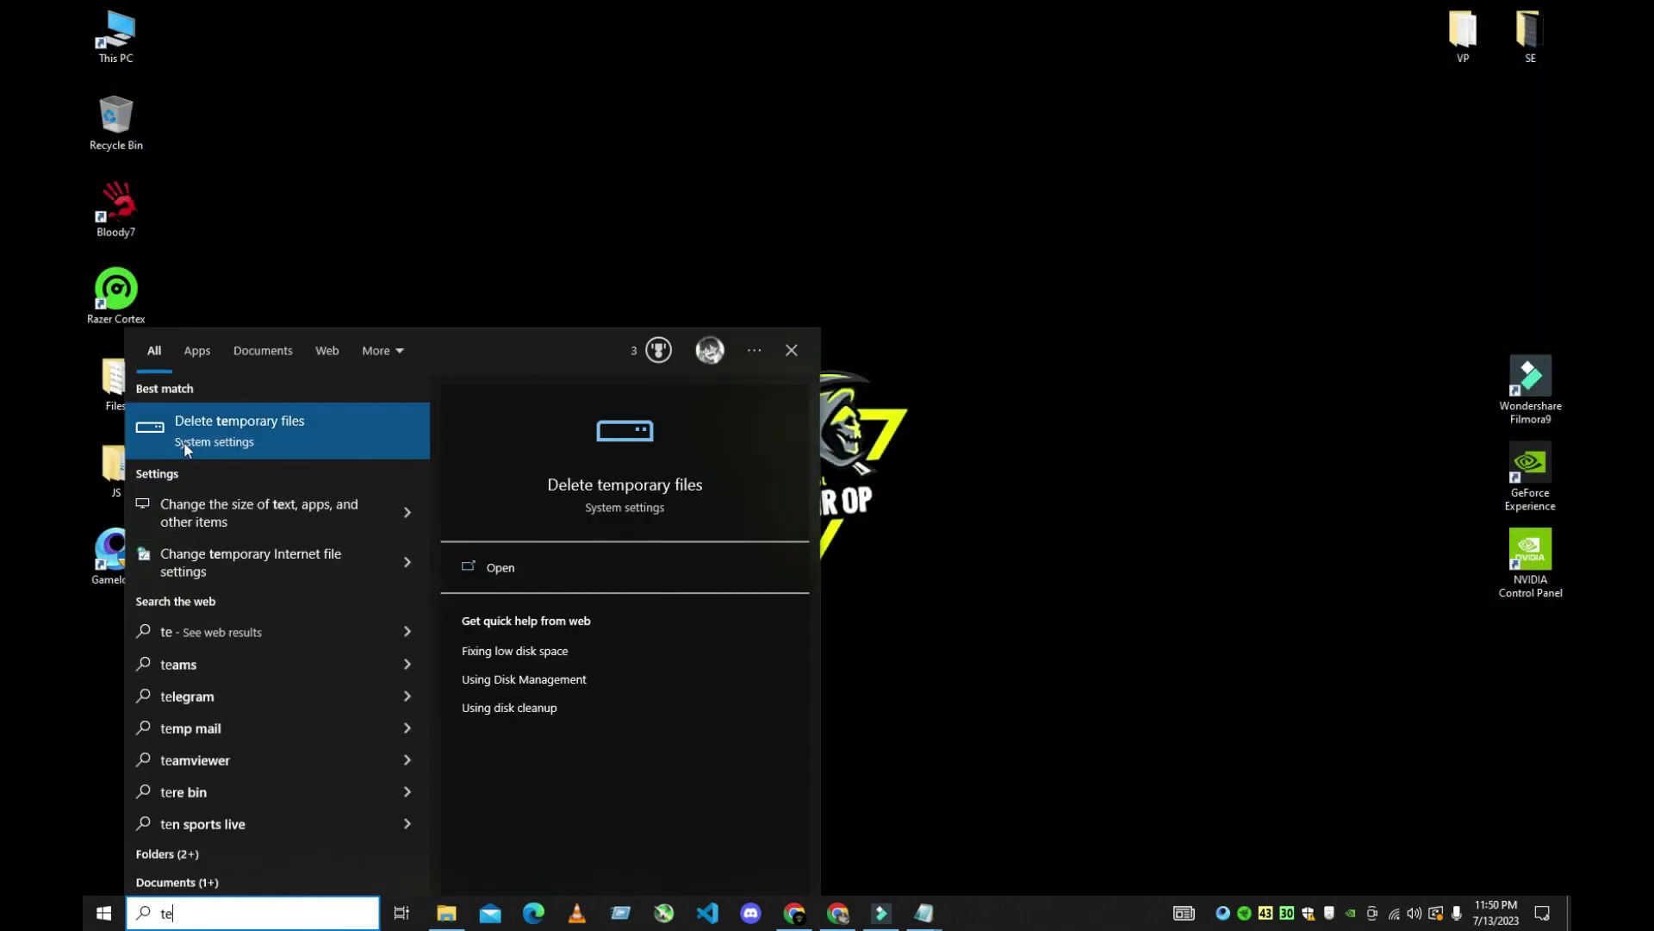
pyautogui.click(184, 441)
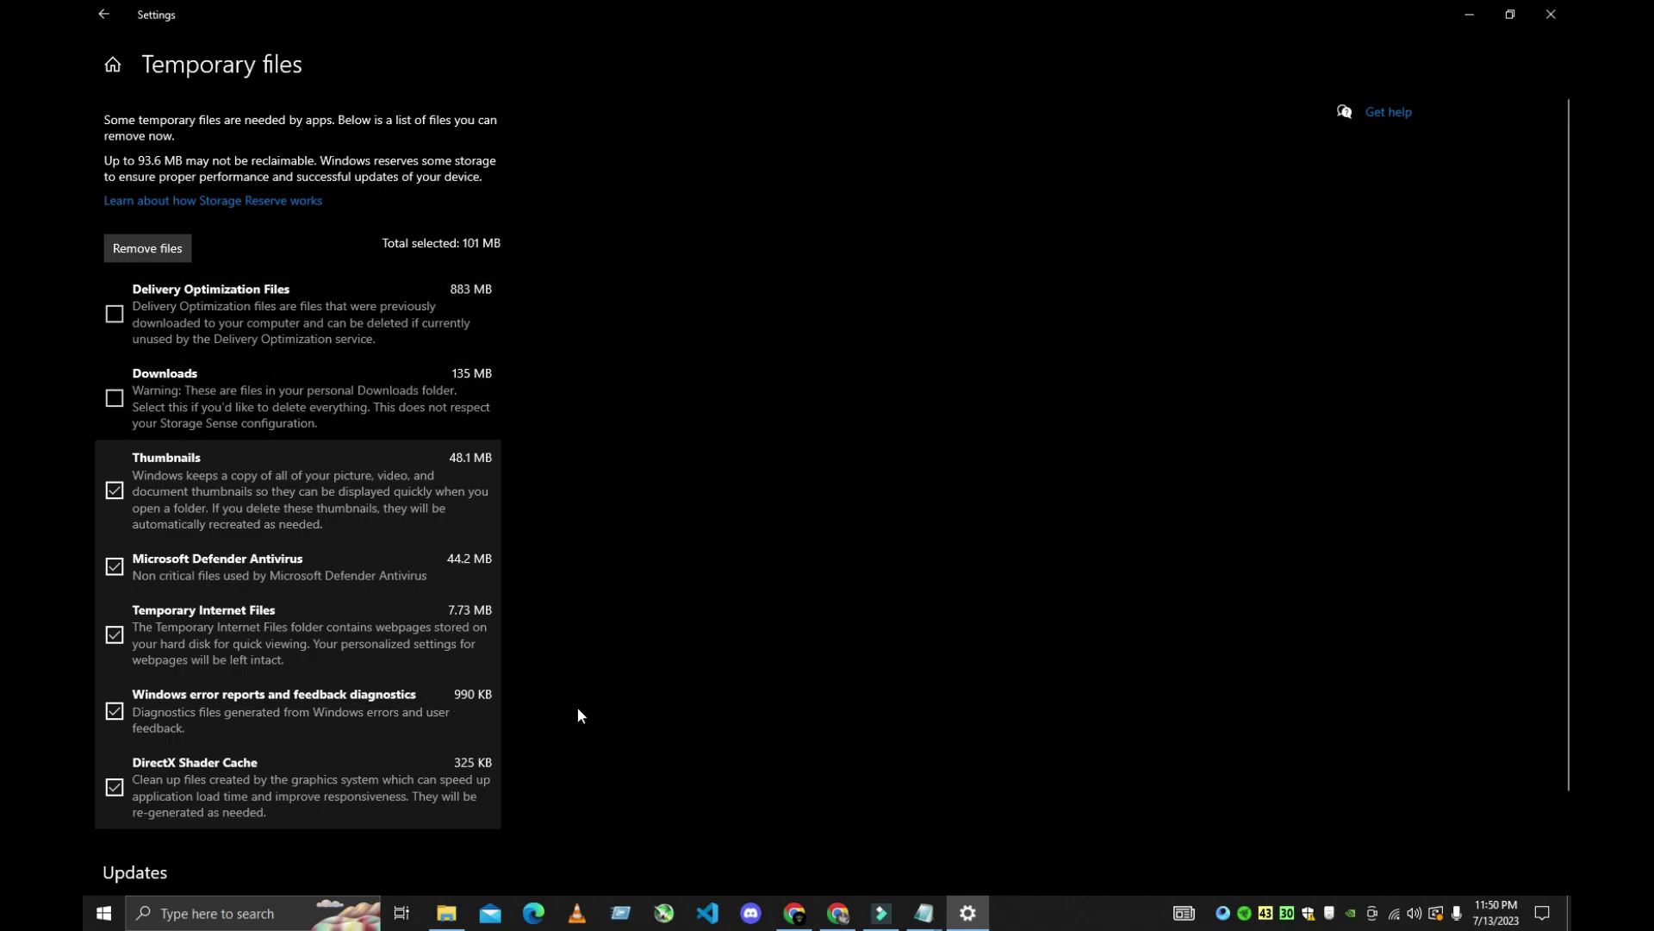
pyautogui.click(148, 247)
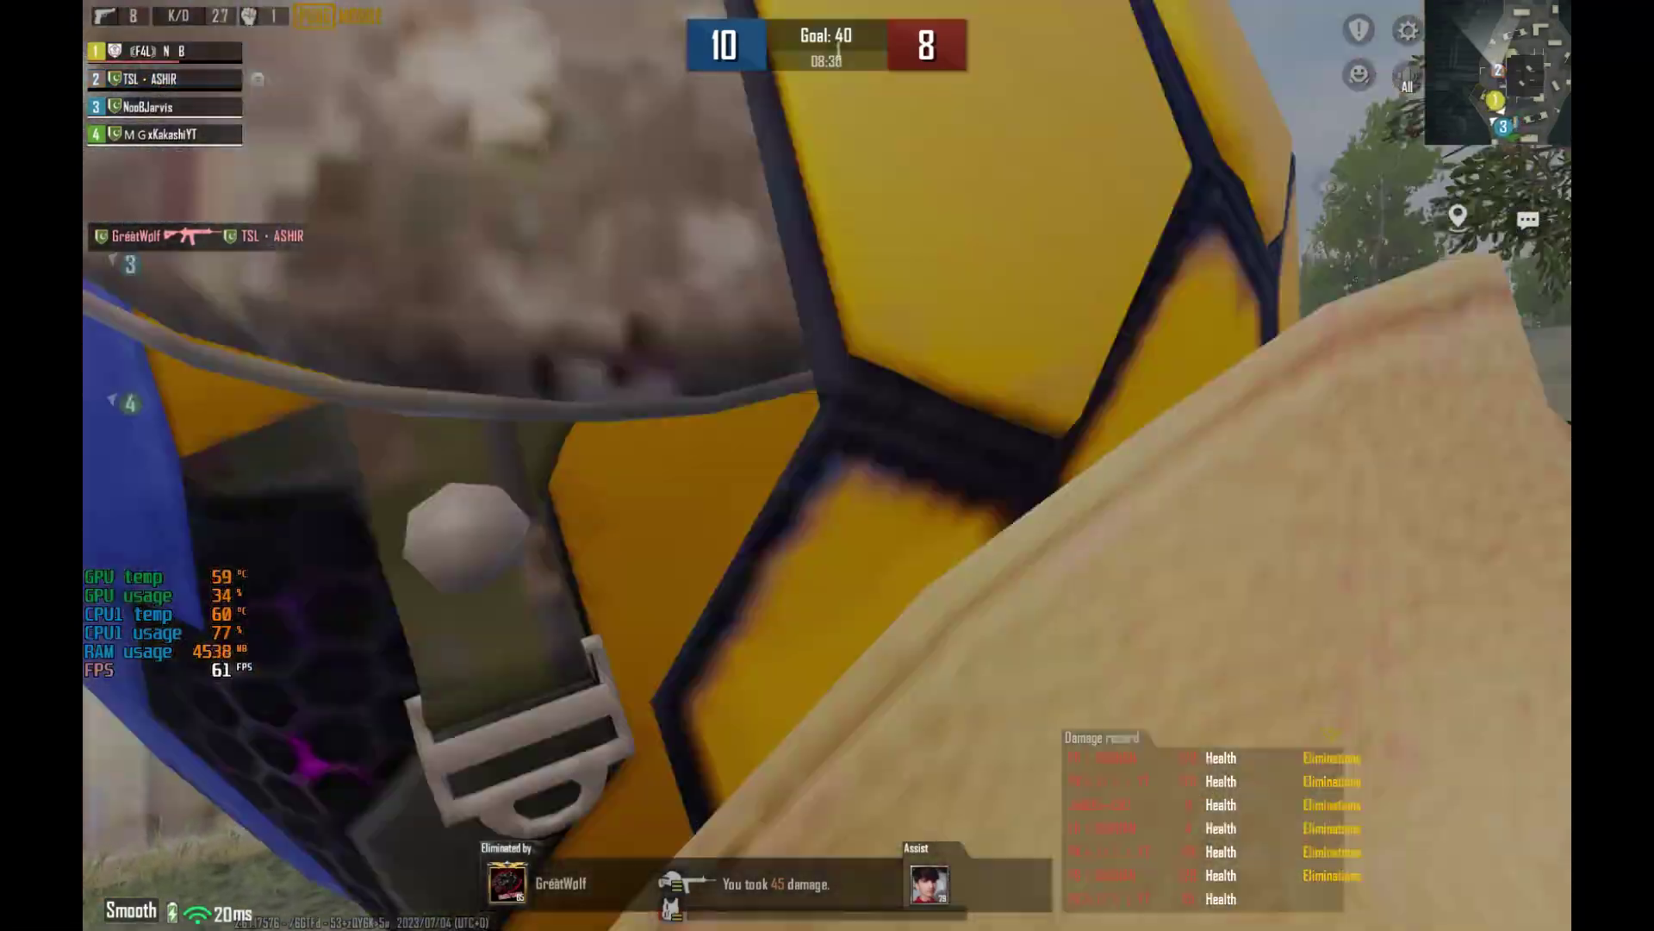
# Sprint over the containers into the warehouse, pick up the AWM sniper rifle and fire at an enemy
pyautogui.press('w')
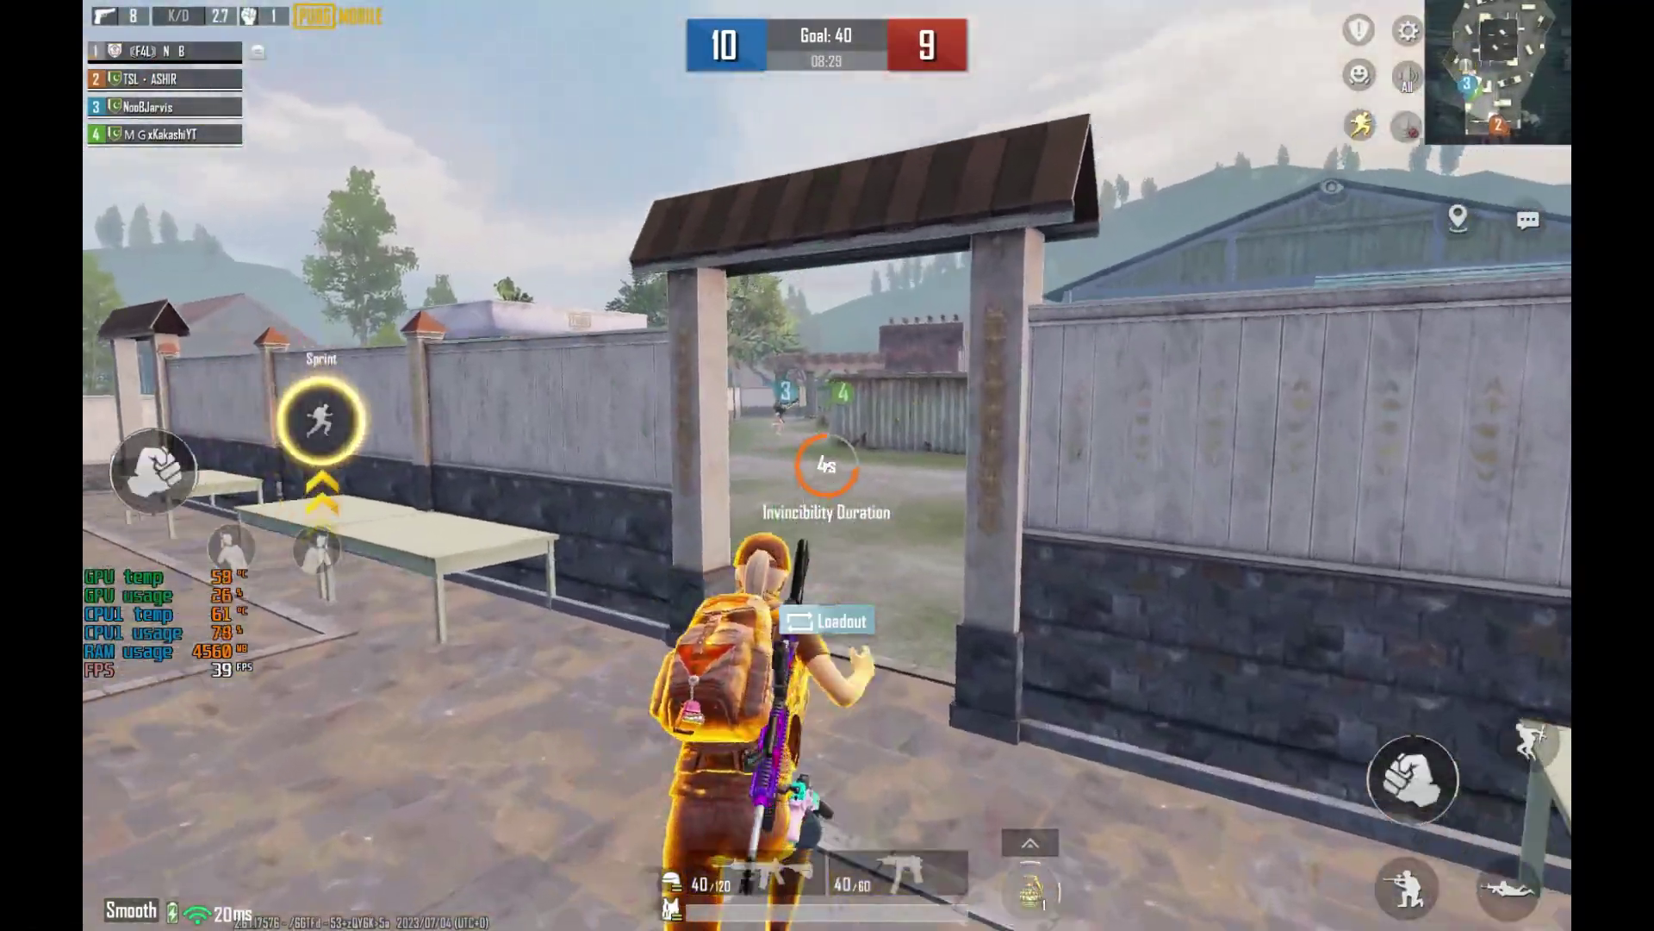
pyautogui.press('w')
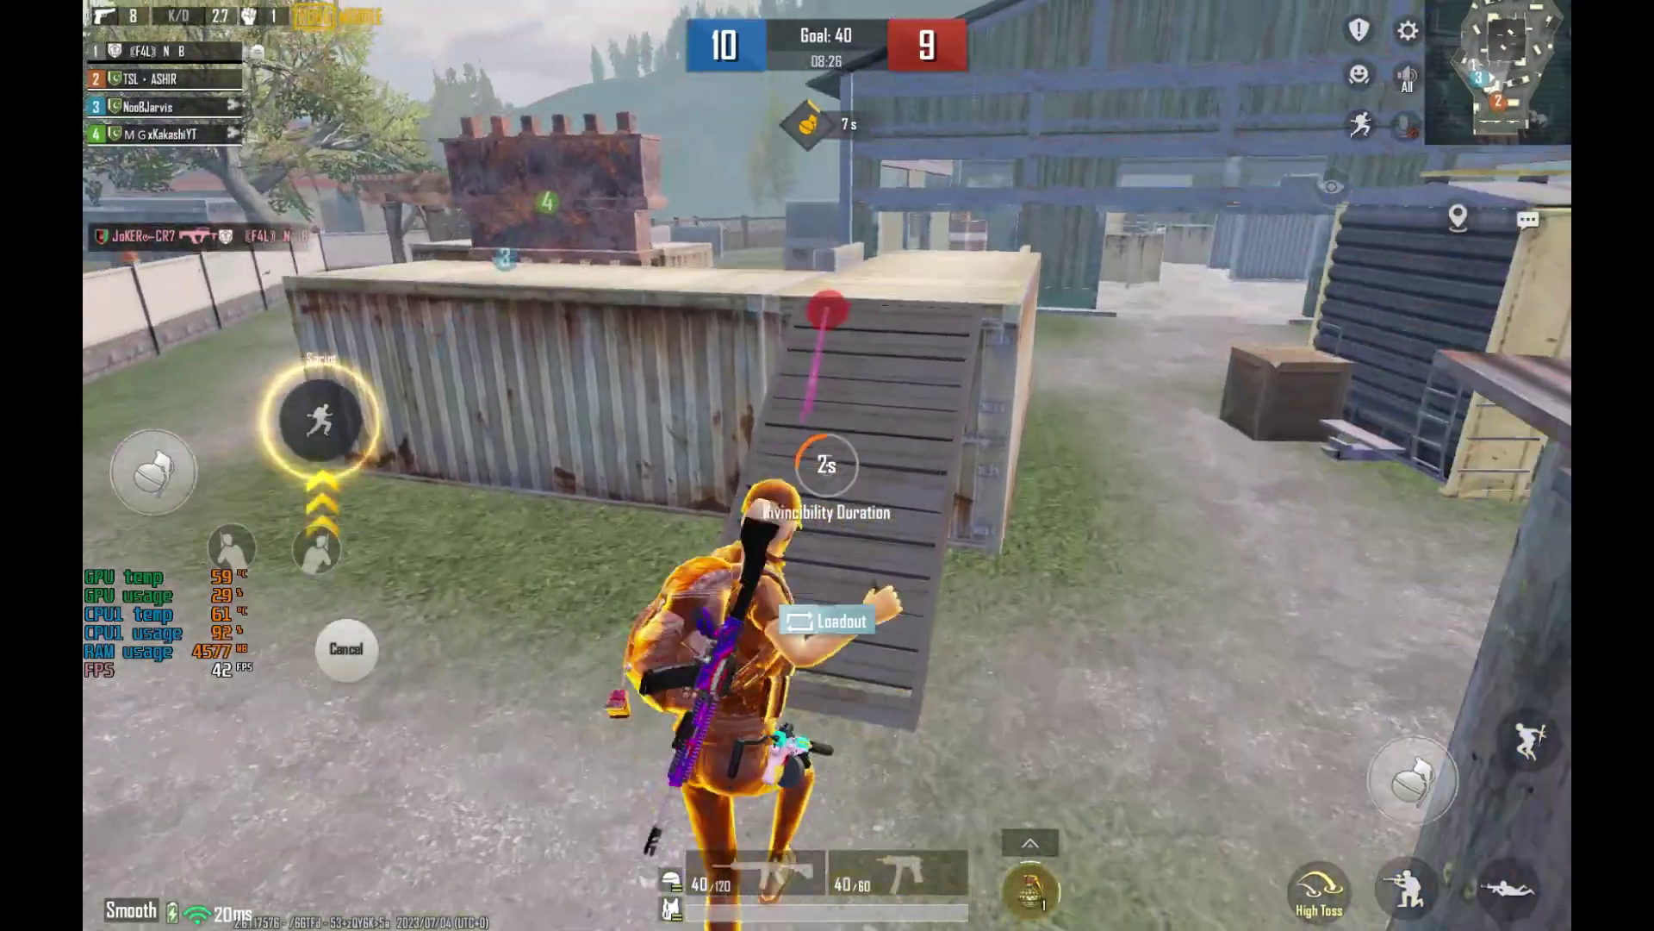
pyautogui.press('w')
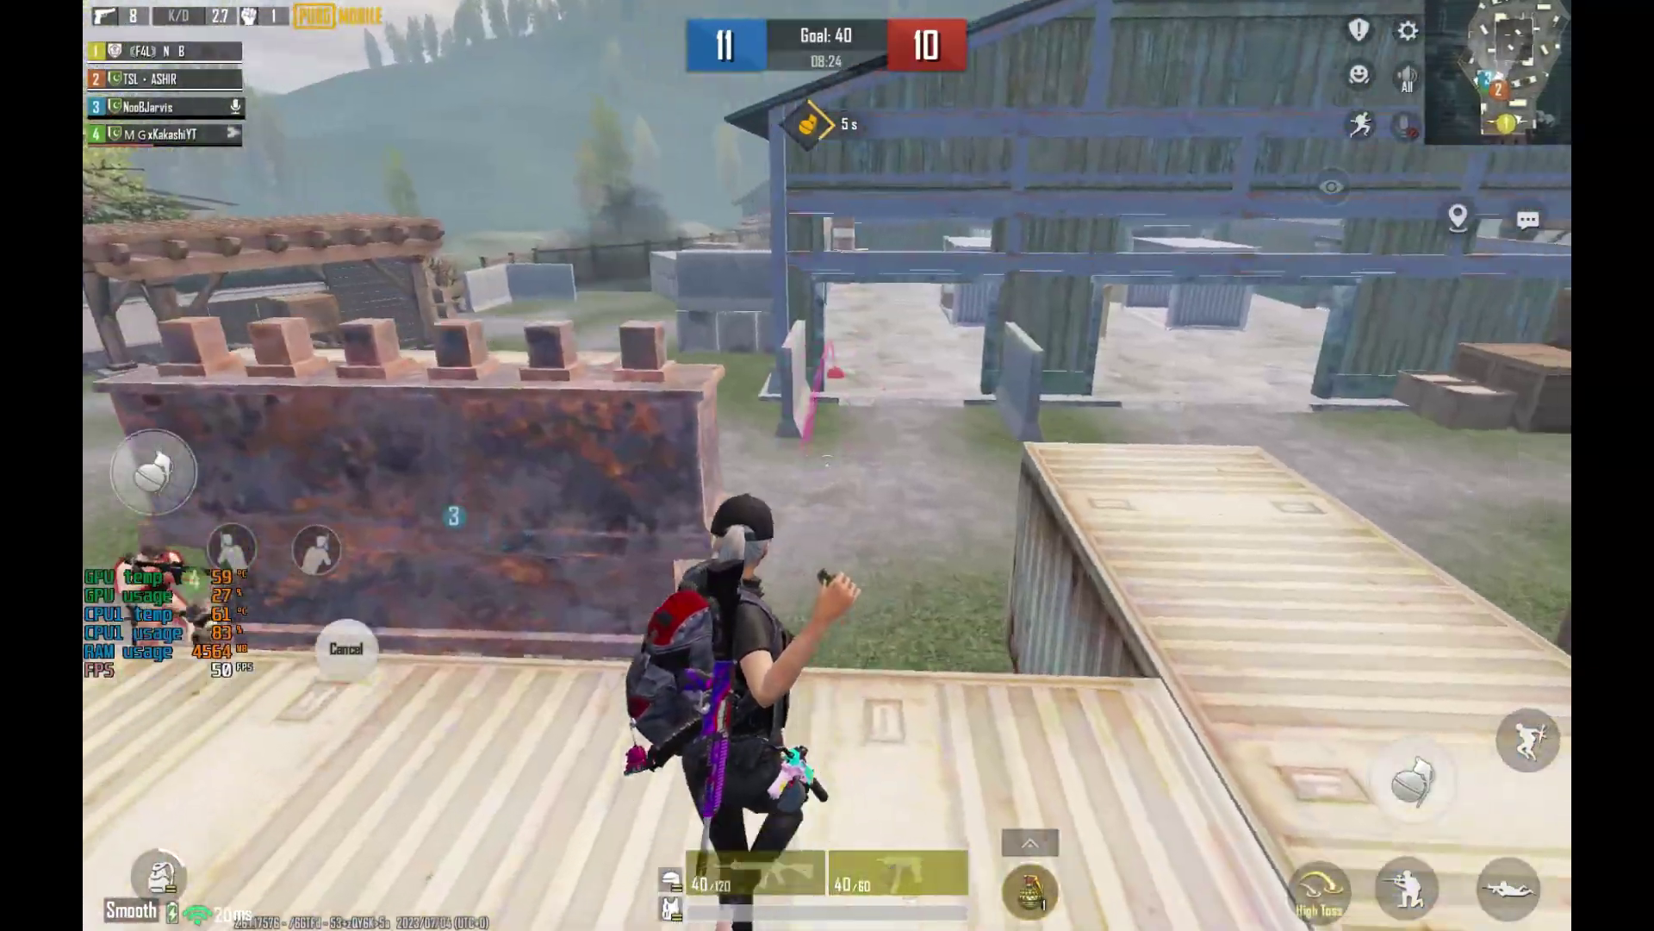
pyautogui.press('w')
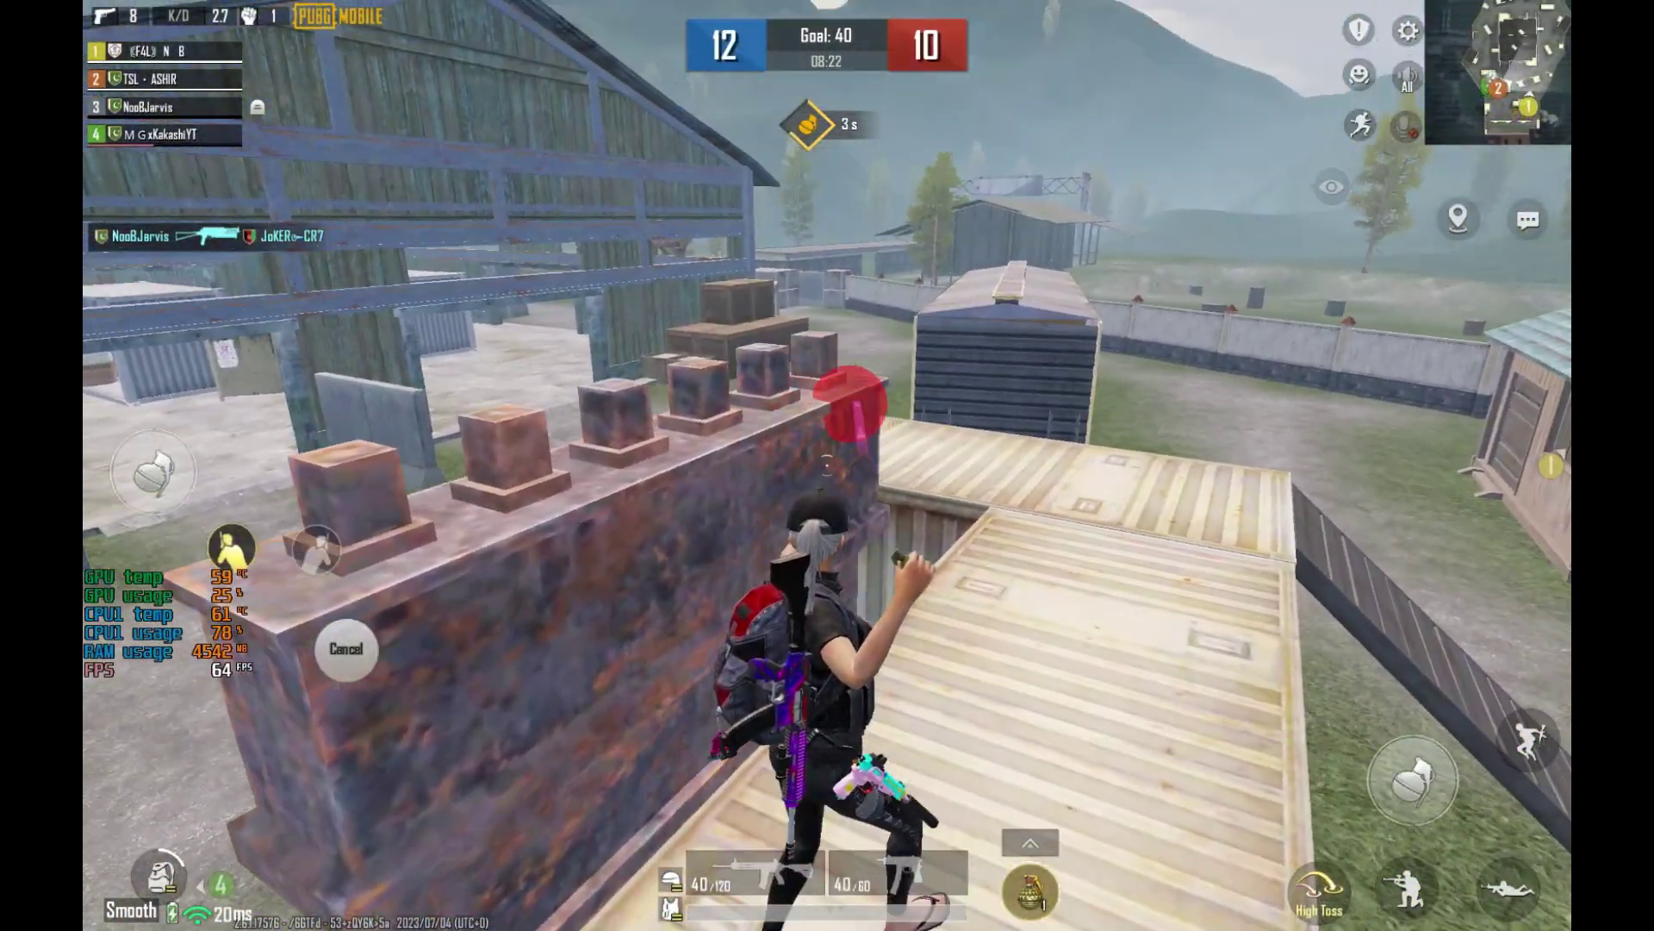
pyautogui.press('w')
pyautogui.press('w')
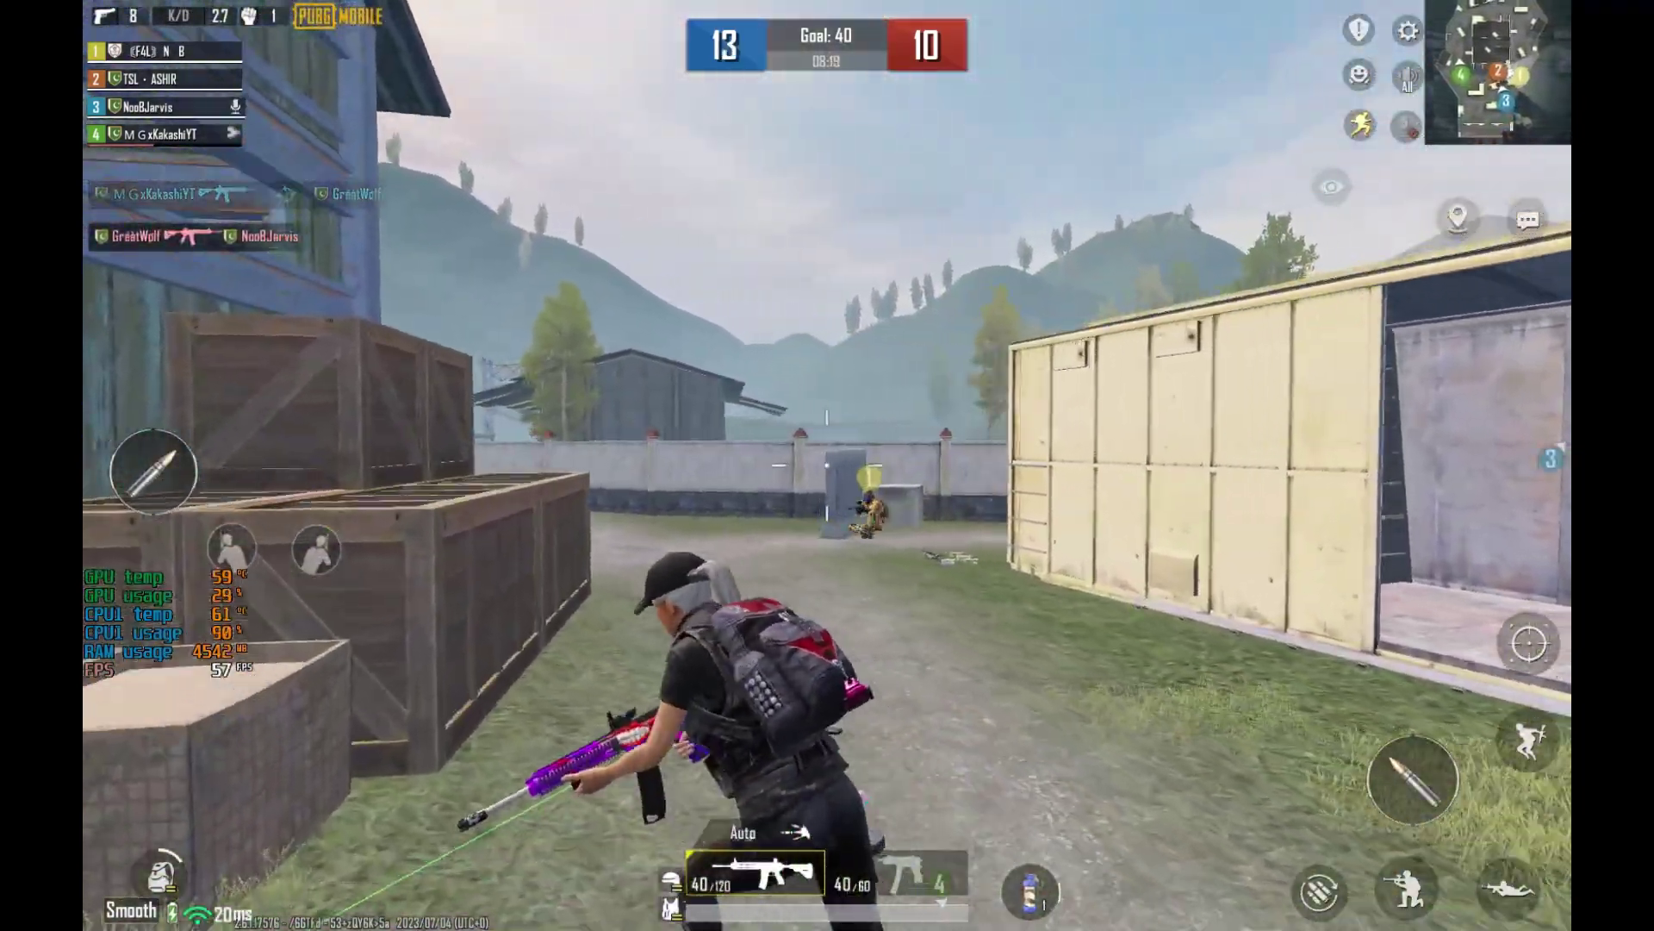
pyautogui.press('w')
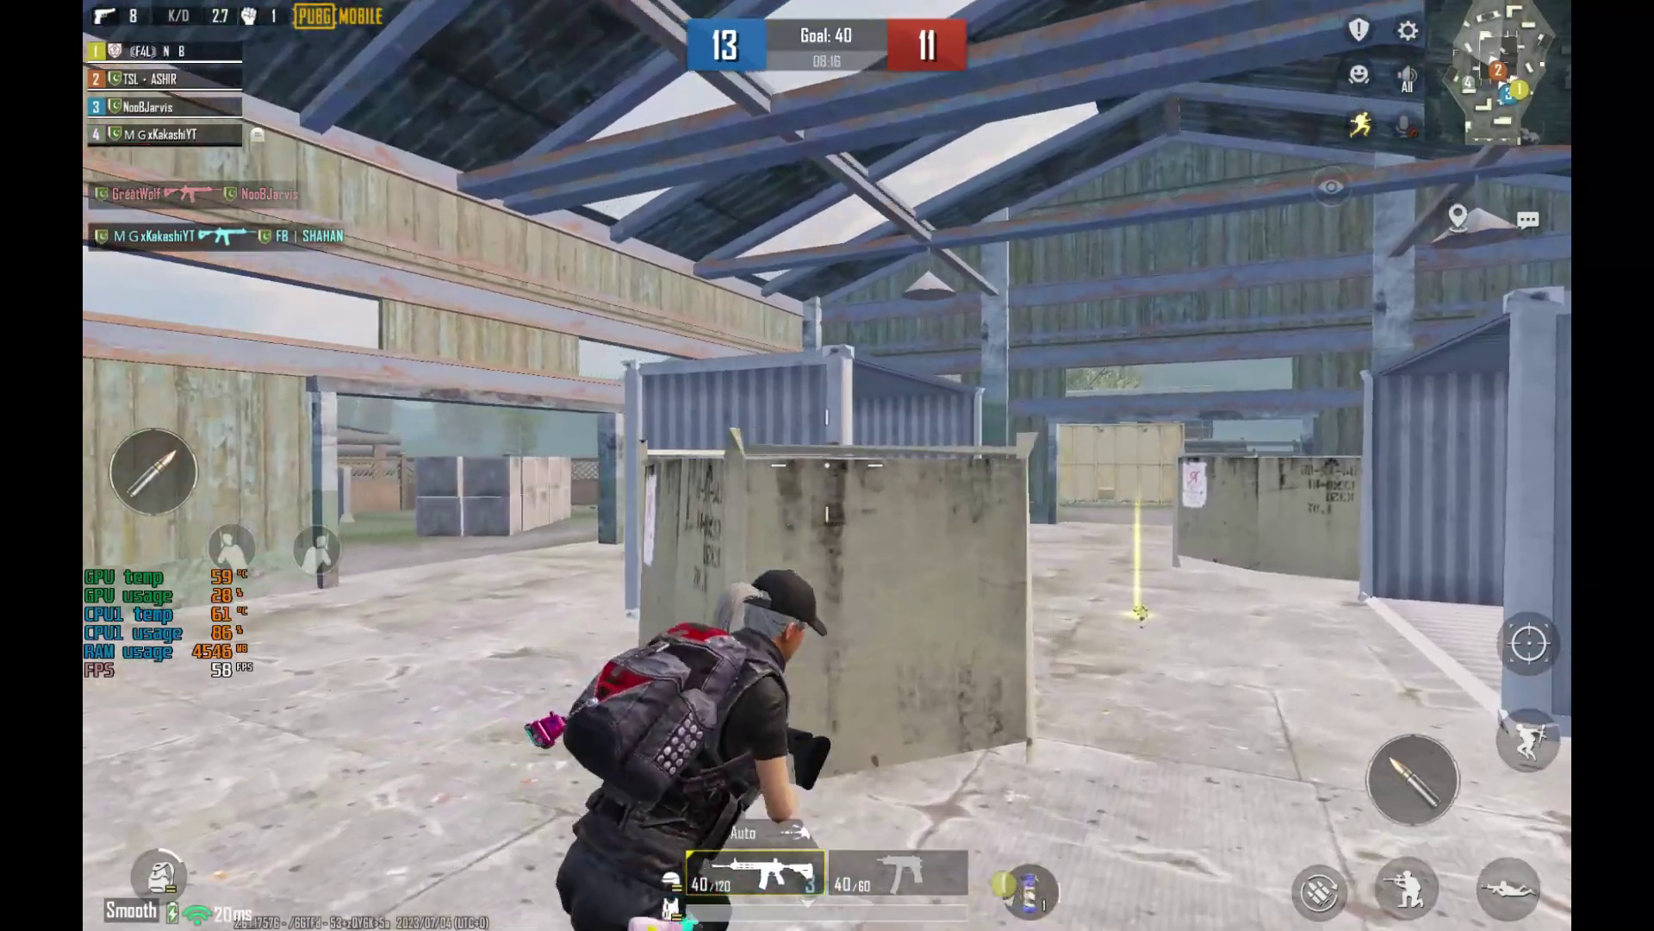
pyautogui.press('f')
pyautogui.press('w')
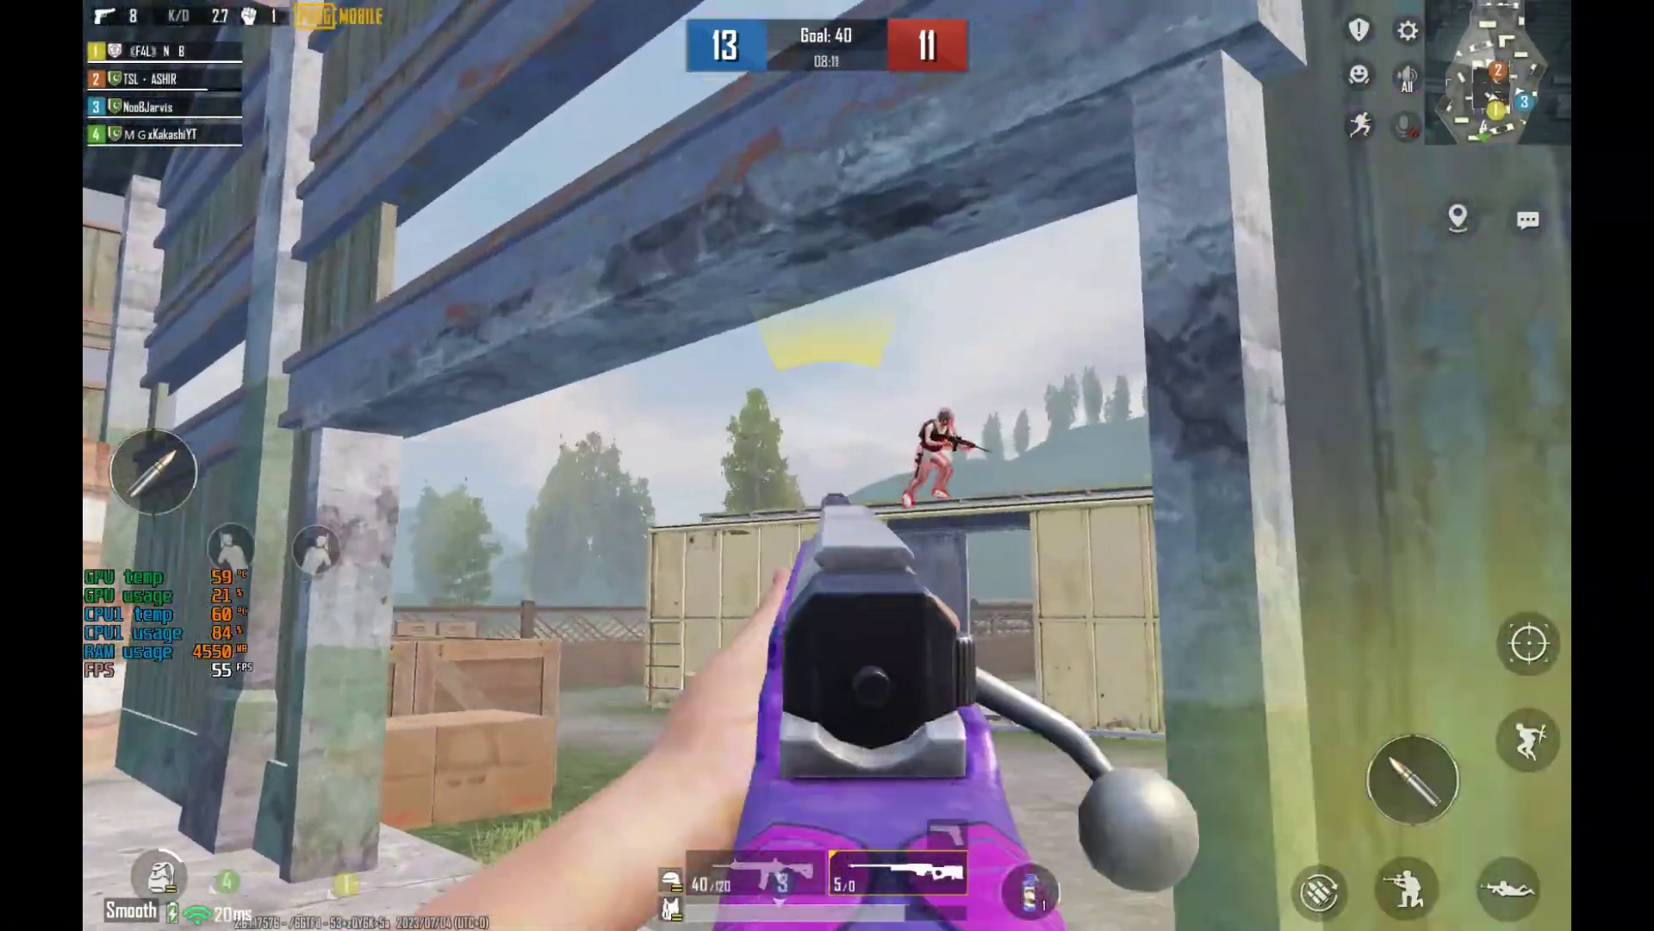
pyautogui.click(828, 465)
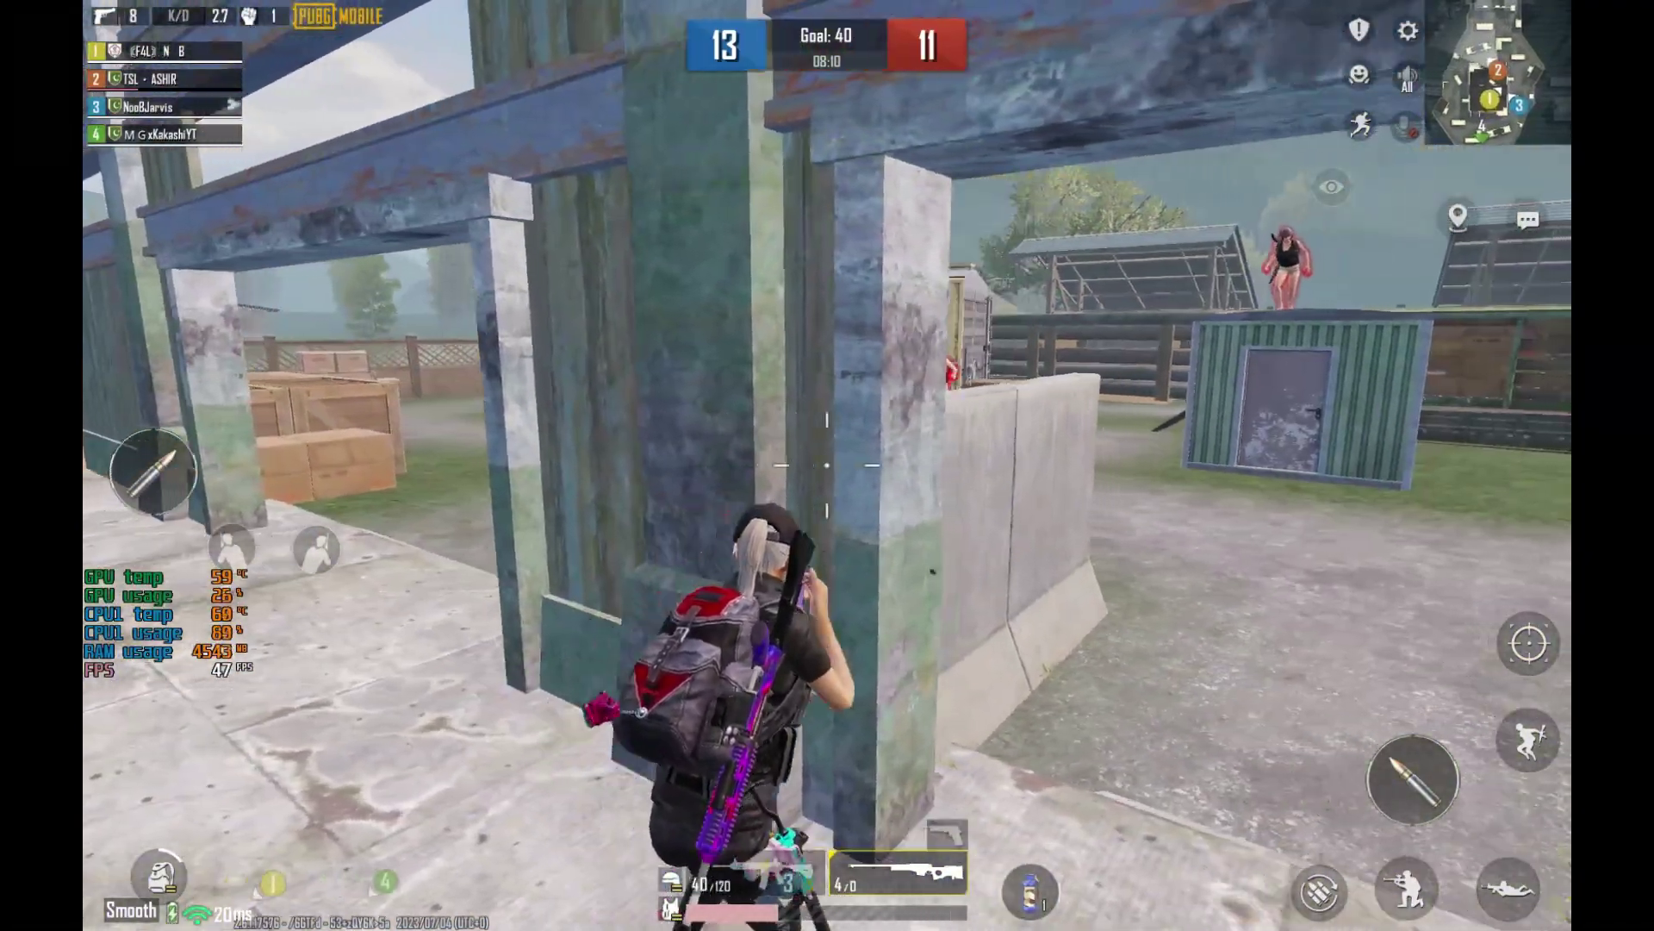